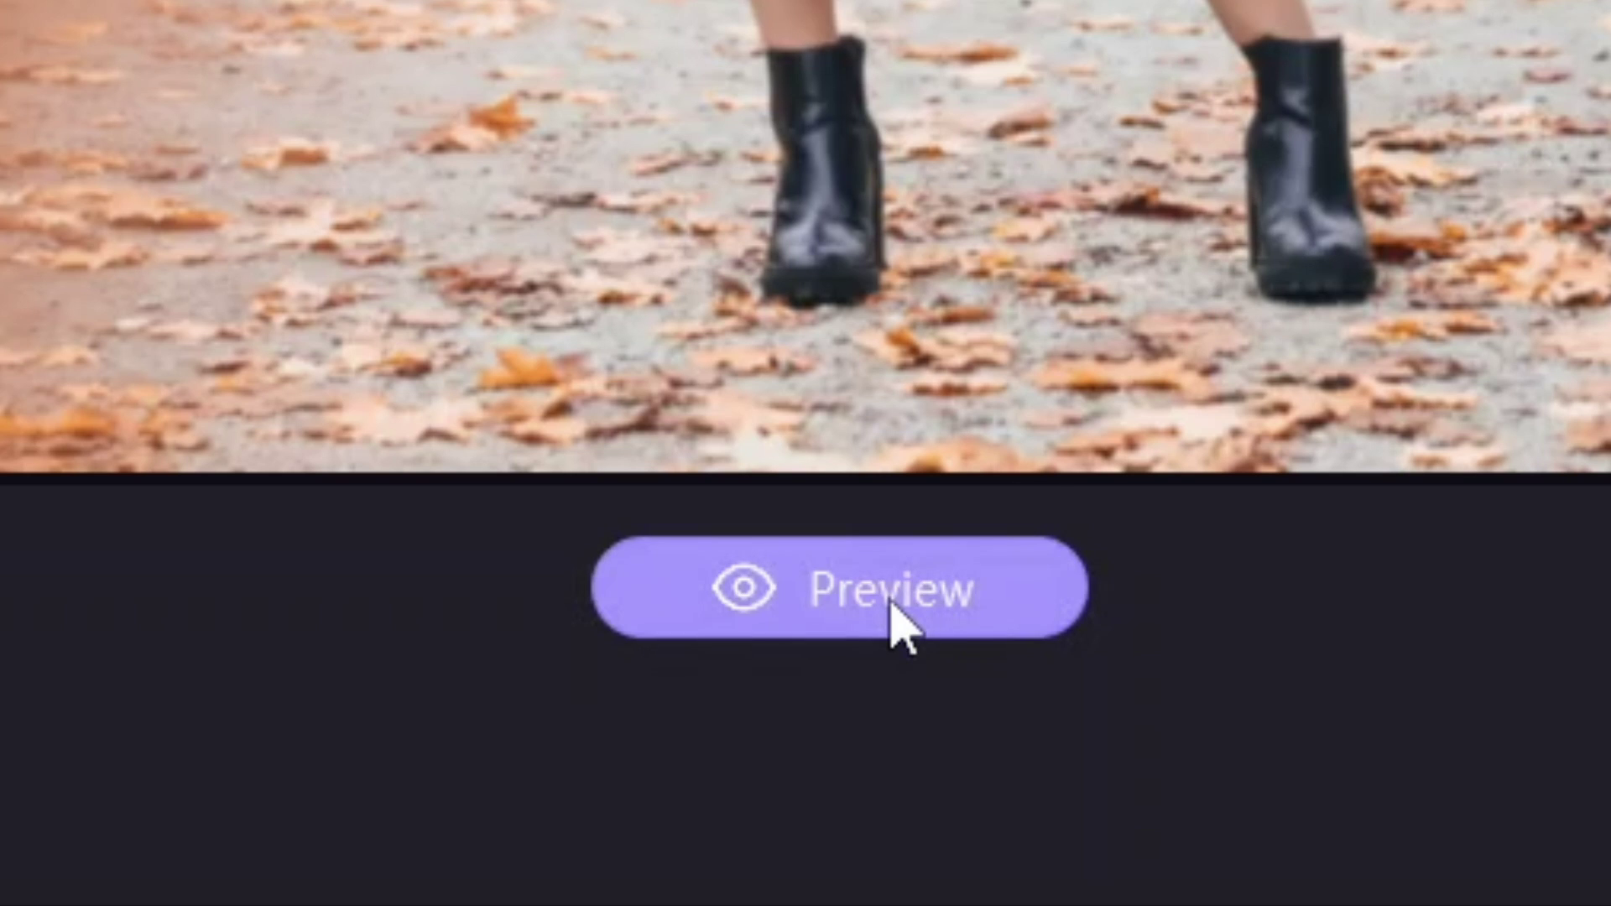
Step: Generate the enhanced preview of the autumn street photo
{"action": "left_click", "coordinate": [892, 618]}
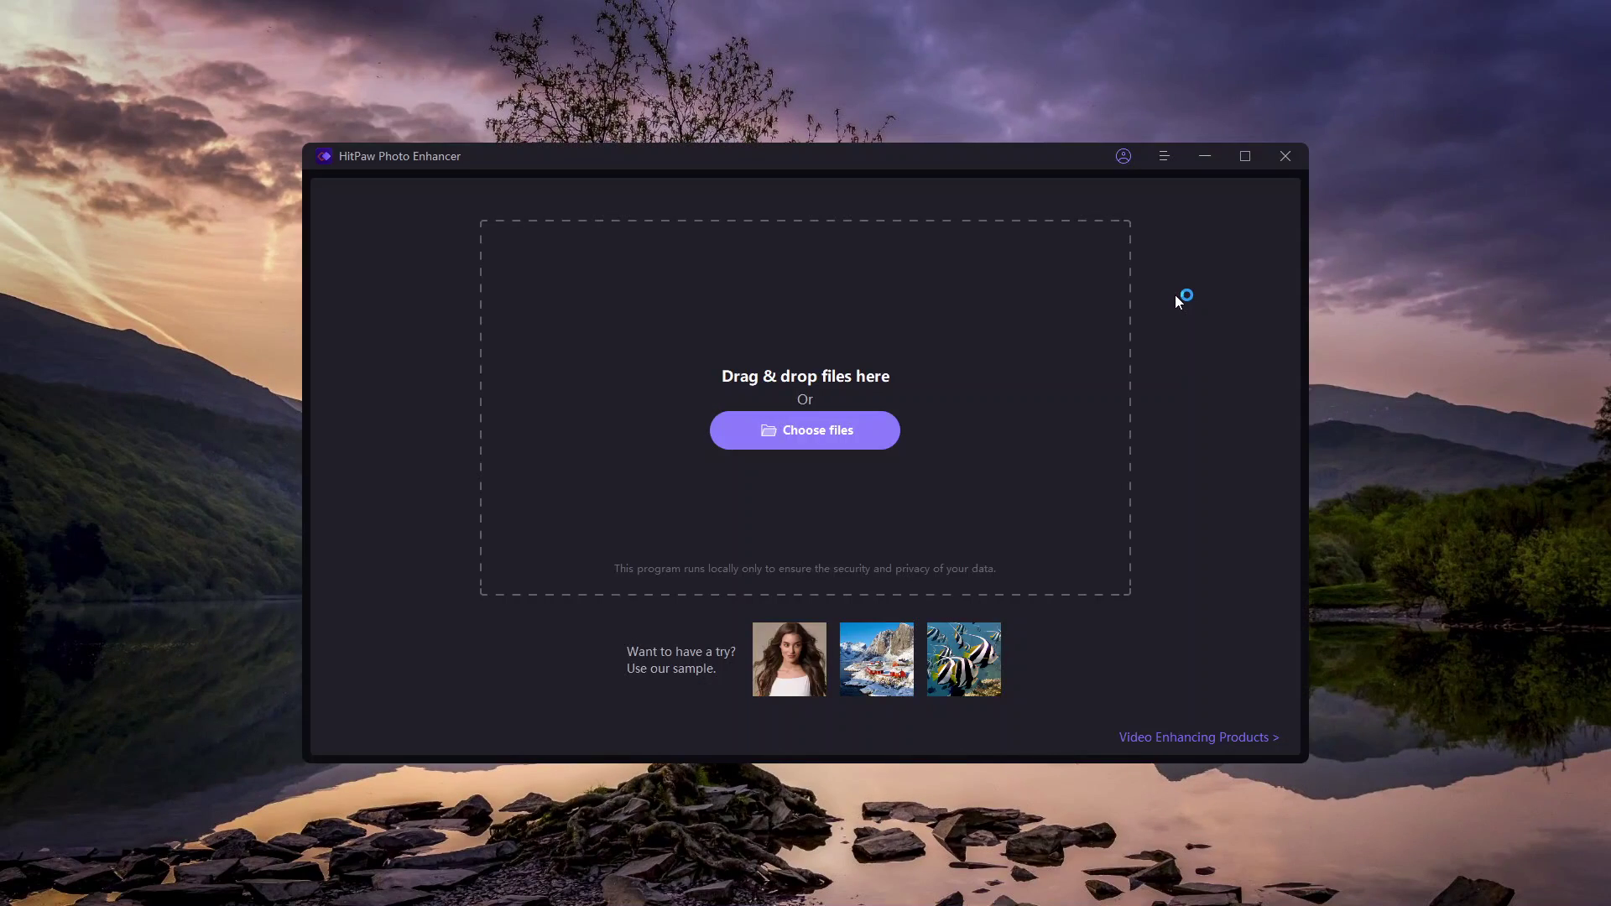
Step: Import the 'under water' photo from the Photos folder into the editor
{"action": "left_click", "coordinate": [818, 438]}
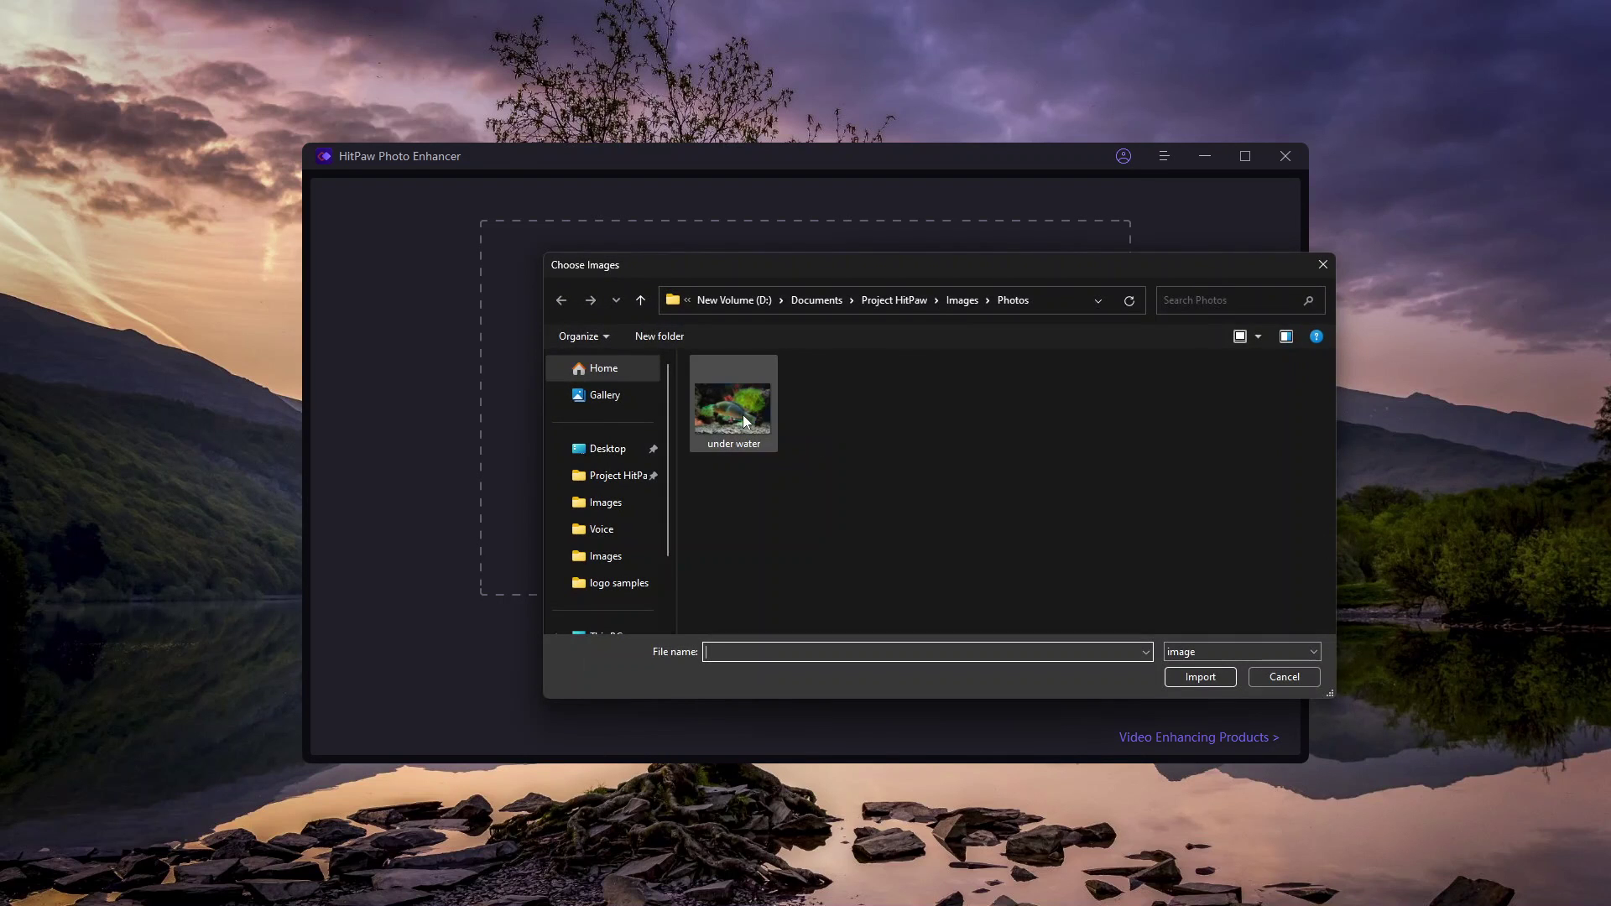
{"action": "left_click", "coordinate": [743, 414]}
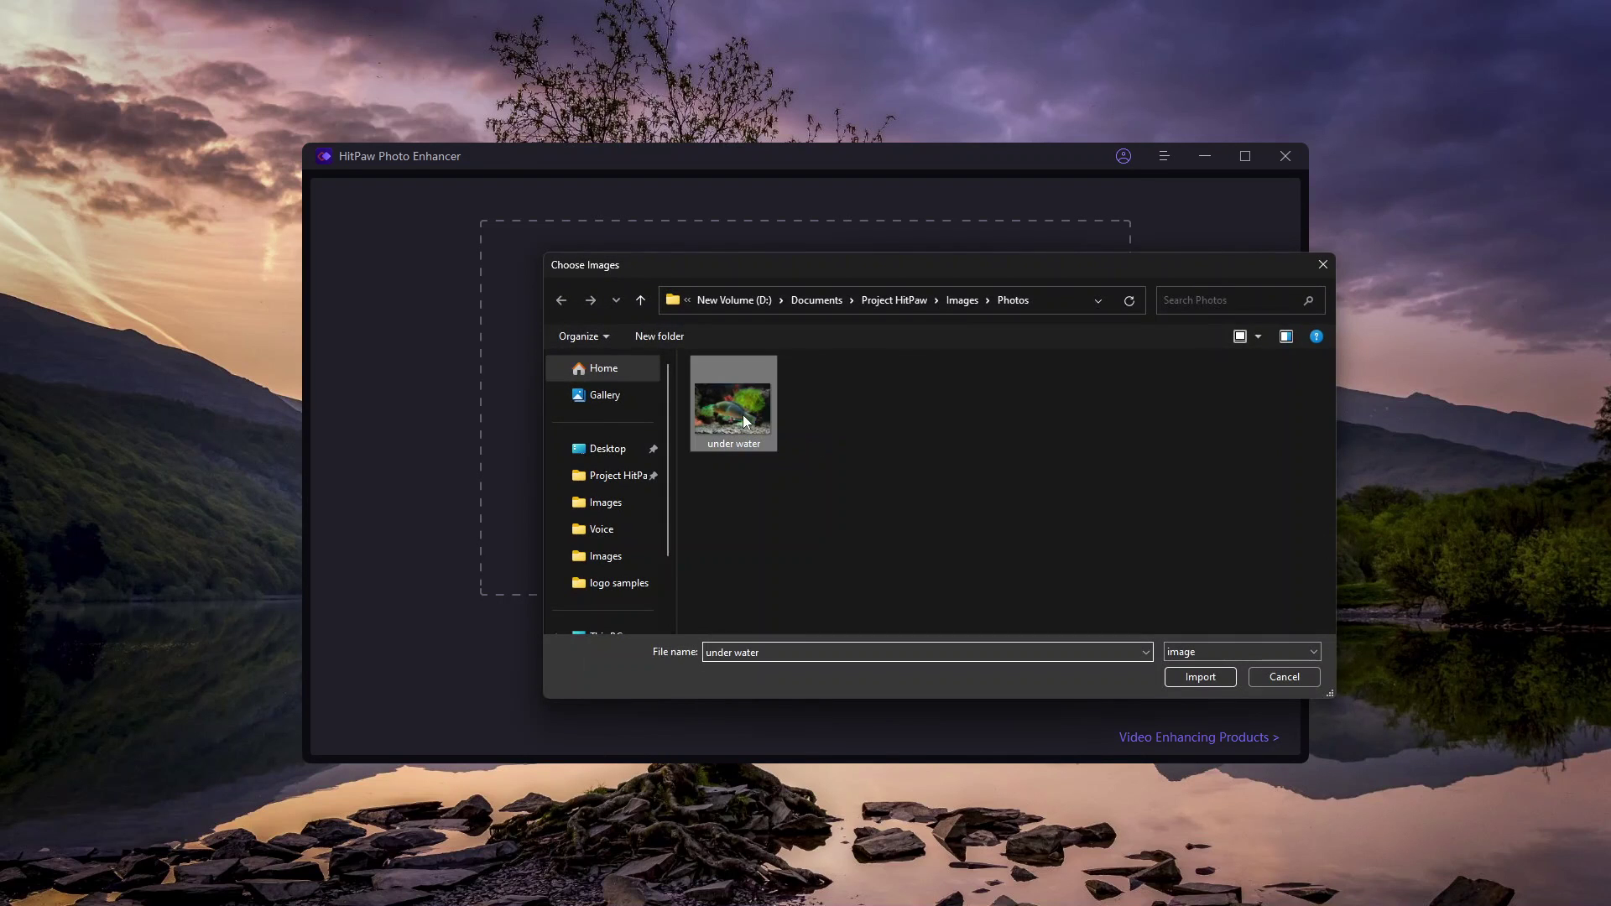
{"action": "left_click", "coordinate": [1202, 681]}
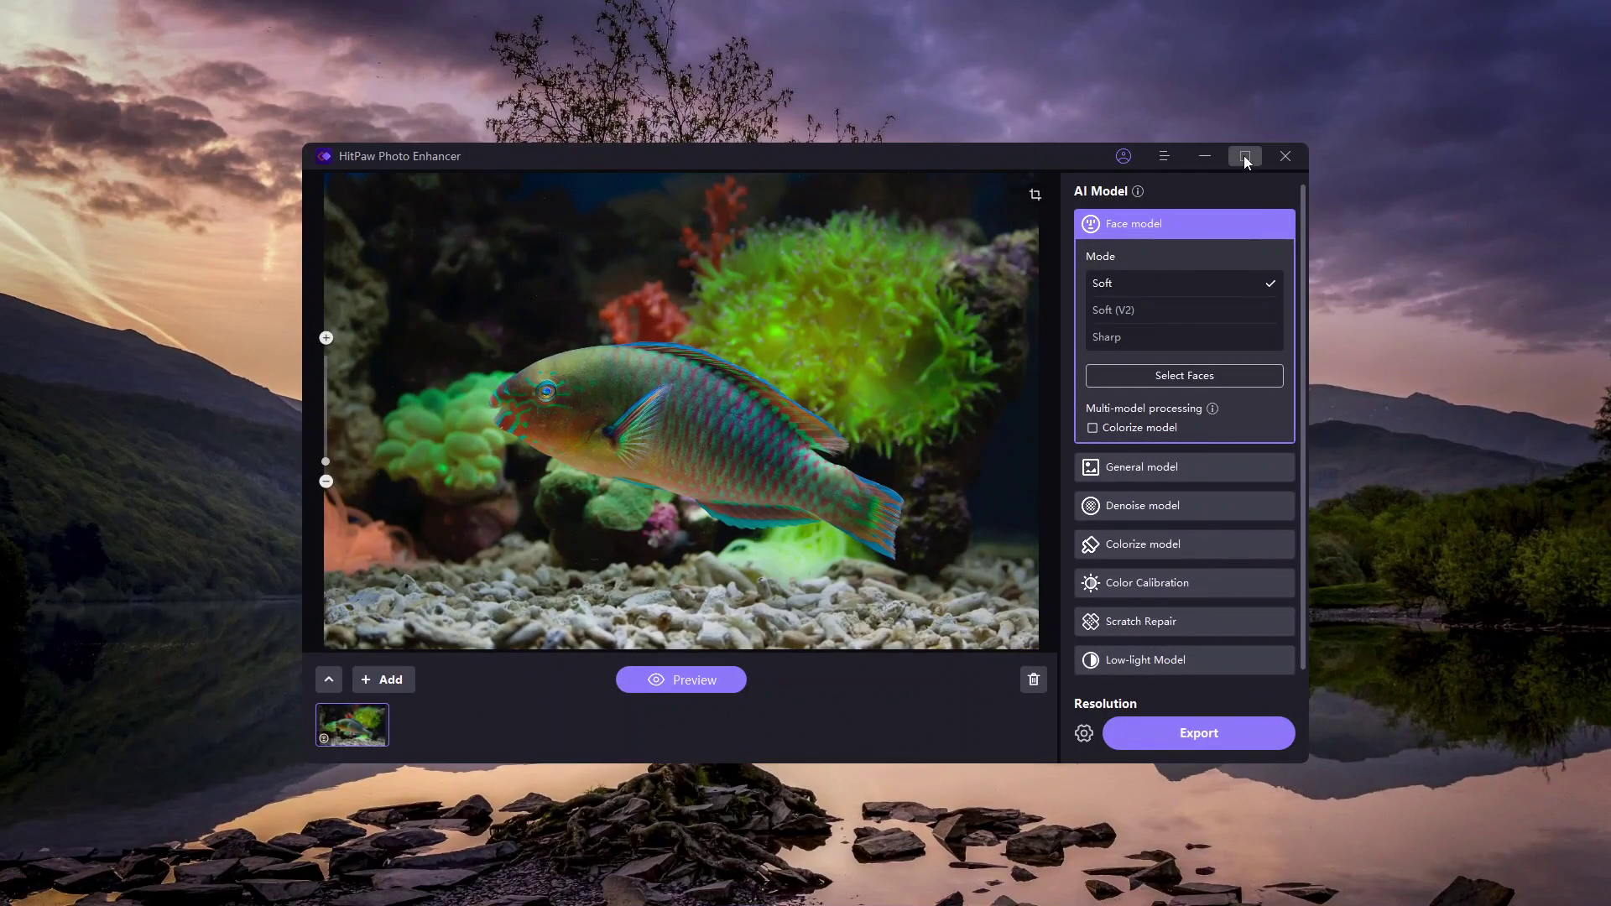
Step: Maximize the editor window and apply the General model to the fish photo
{"action": "left_click", "coordinate": [1416, 40]}
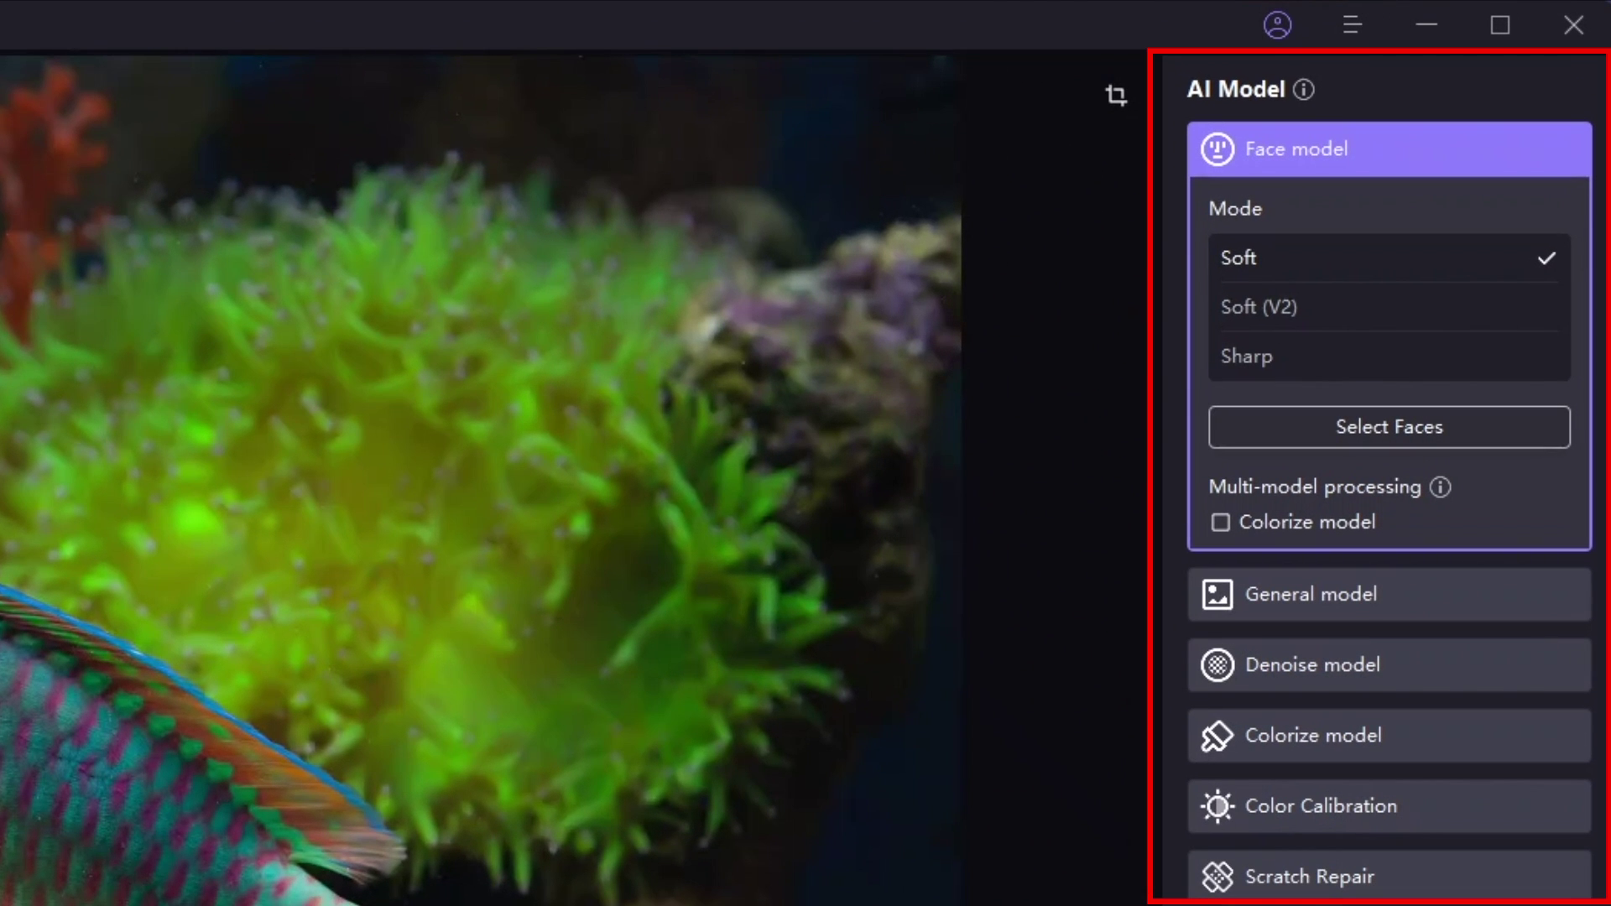
{"action": "mouse_move", "coordinate": [1294, 143]}
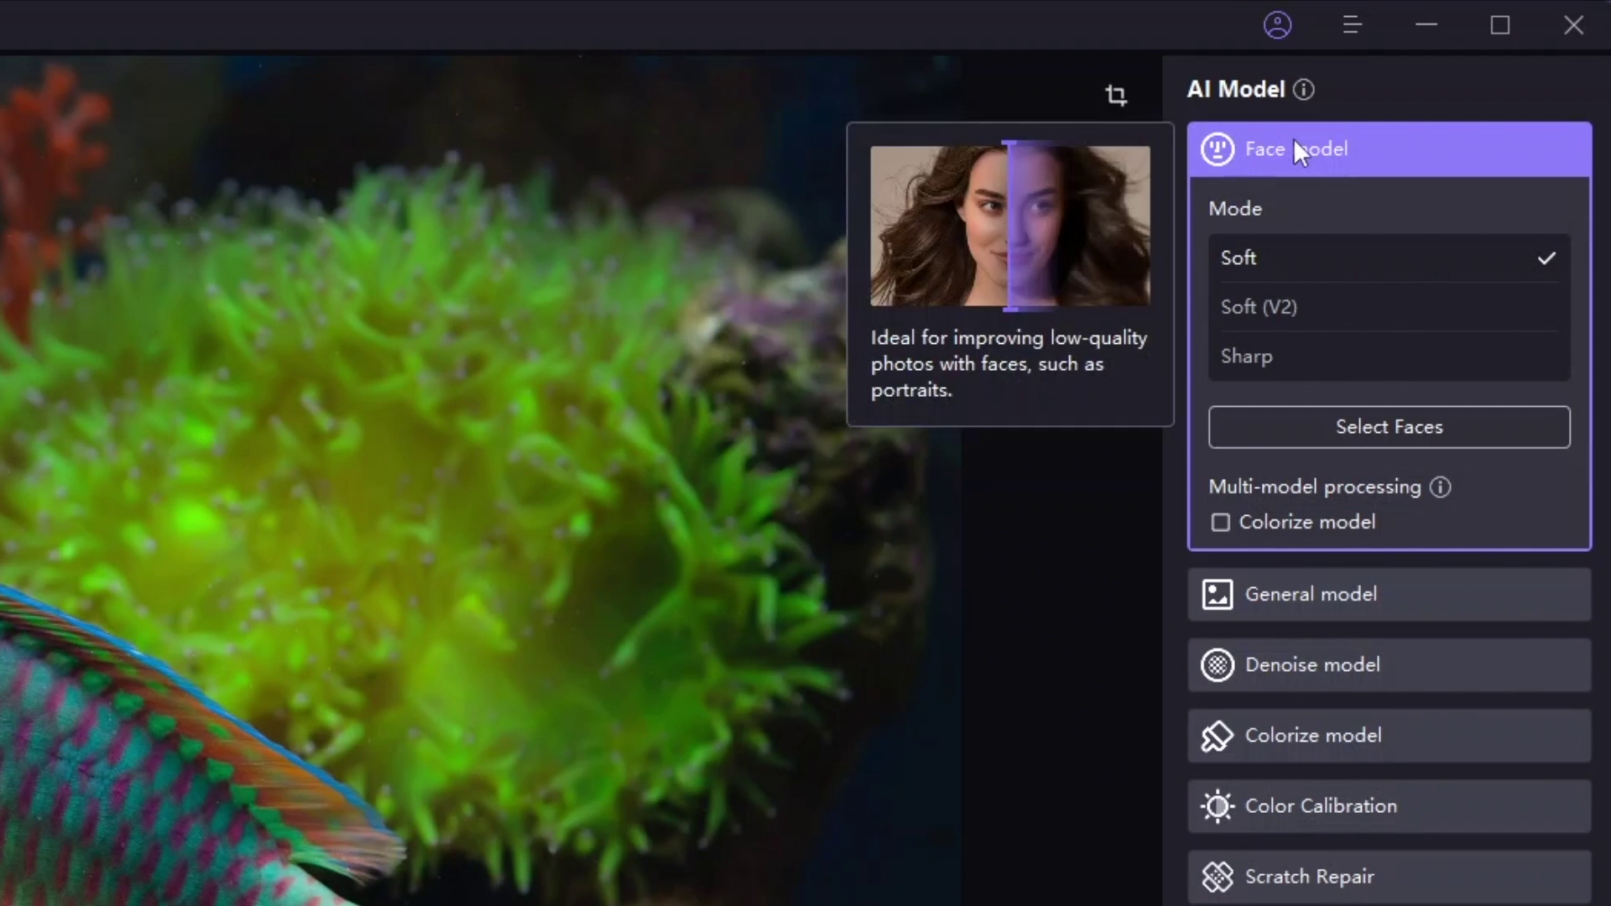
{"action": "left_click", "coordinate": [1260, 228]}
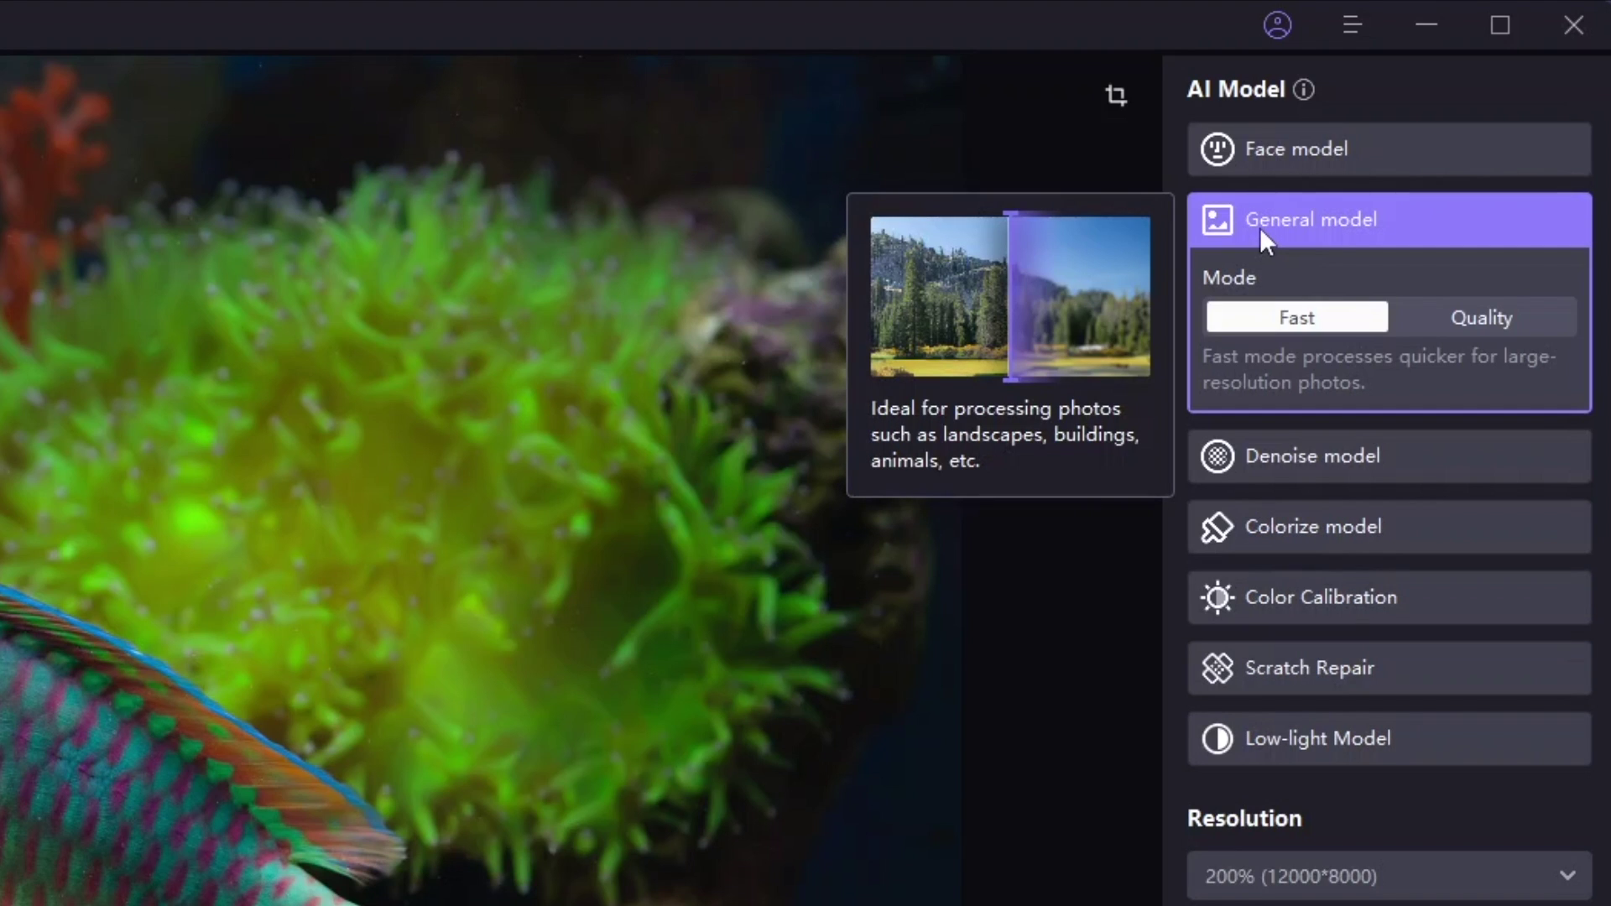
{"action": "mouse_move", "coordinate": [1269, 460]}
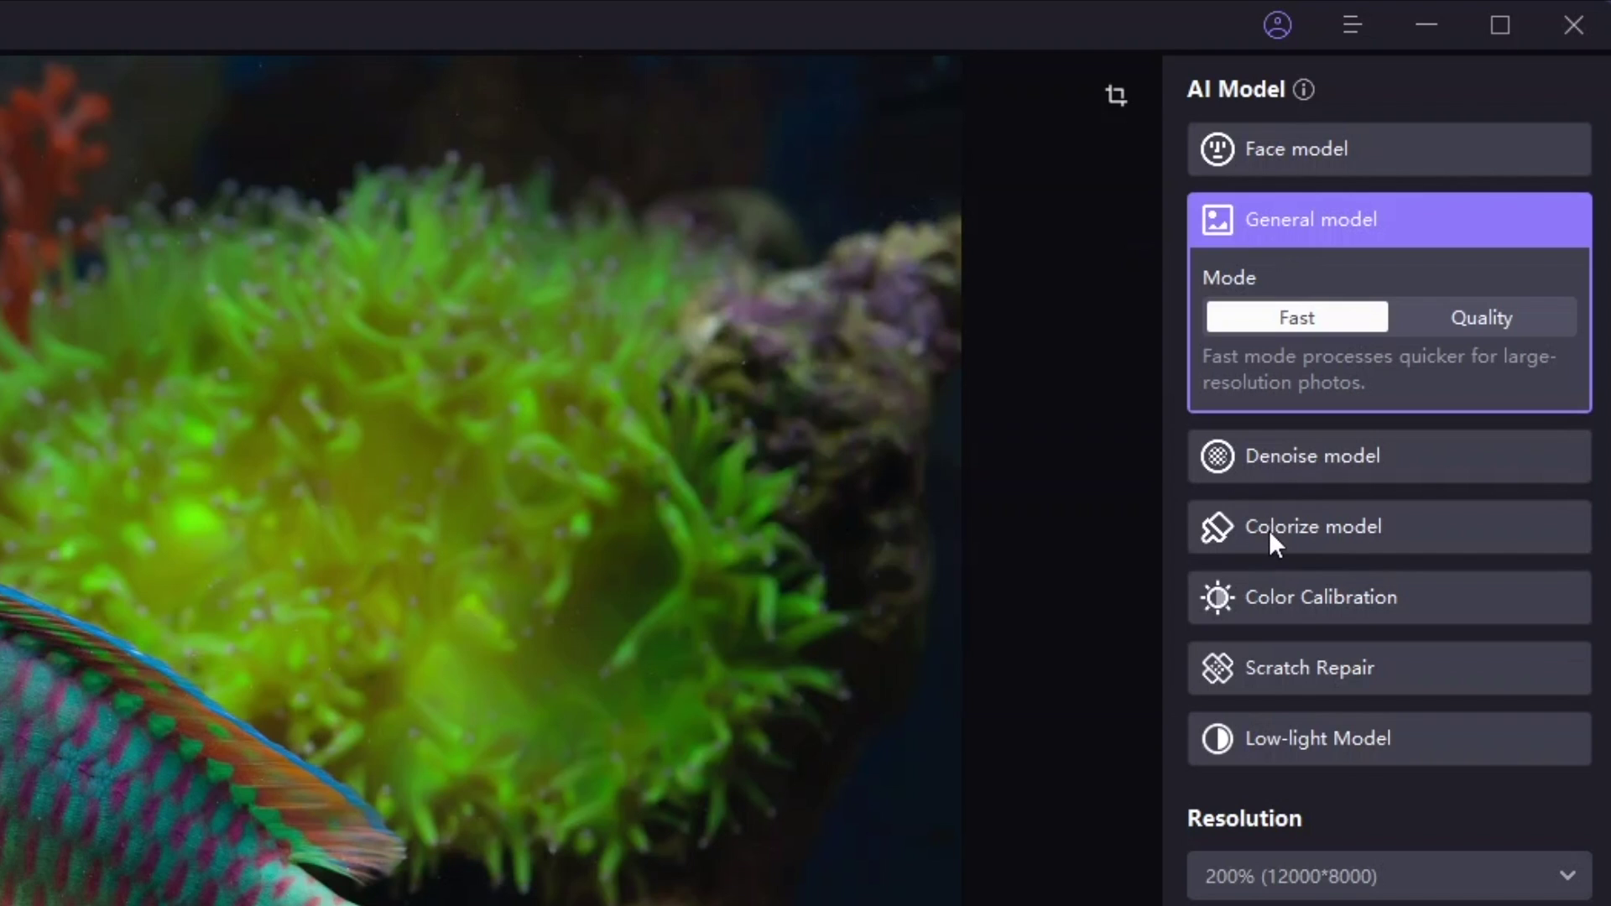
{"action": "mouse_move", "coordinate": [1269, 533]}
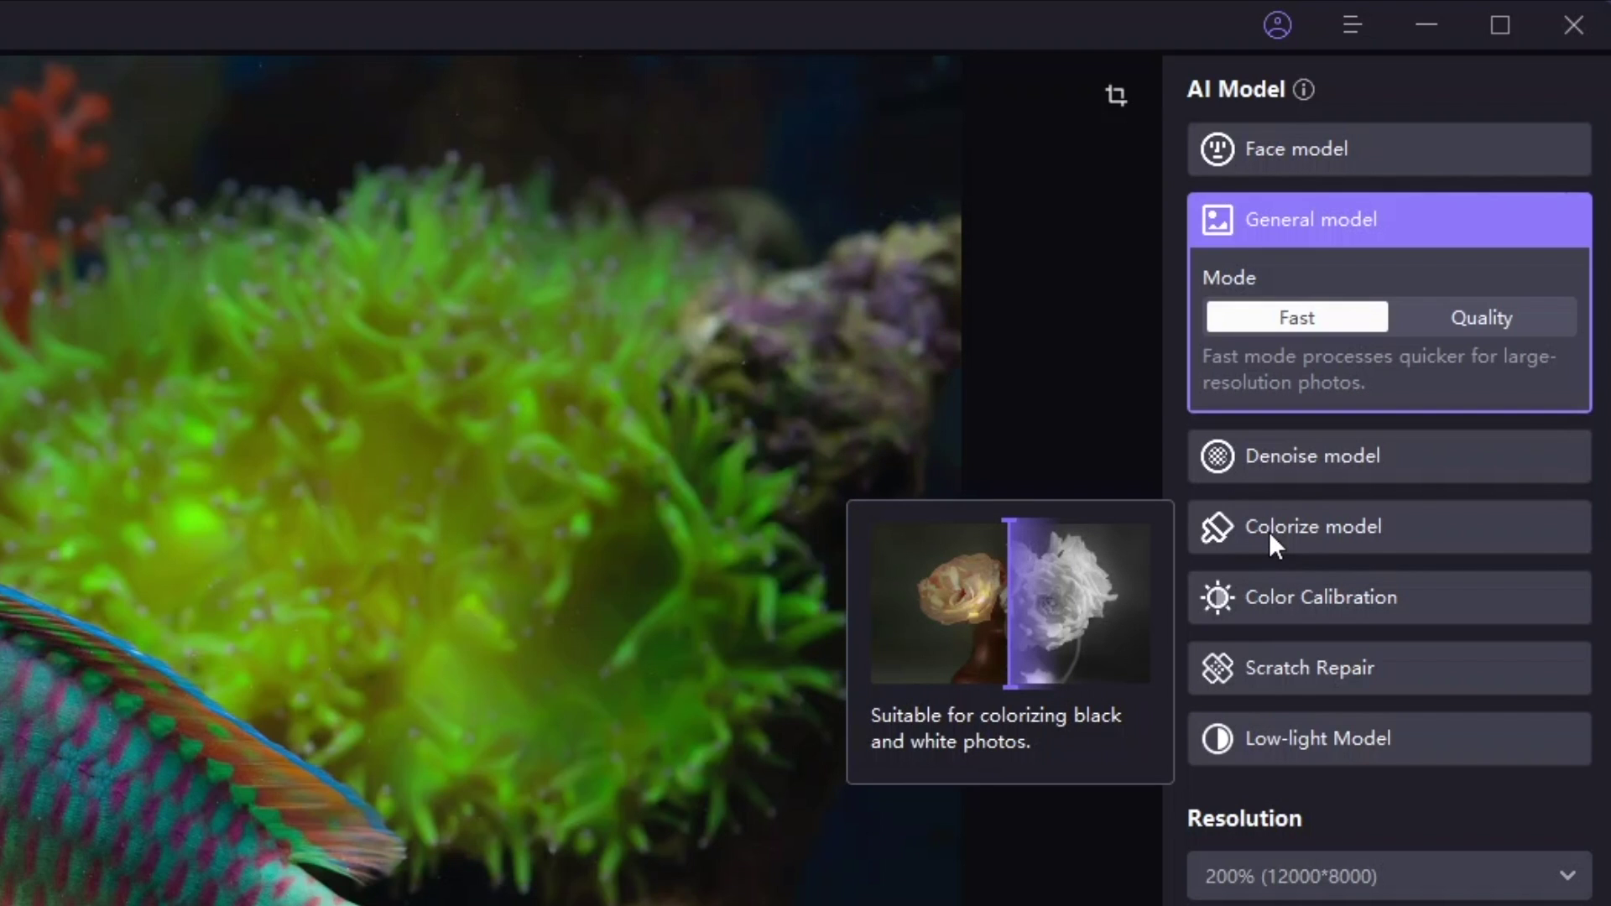
{"action": "mouse_move", "coordinate": [1280, 602]}
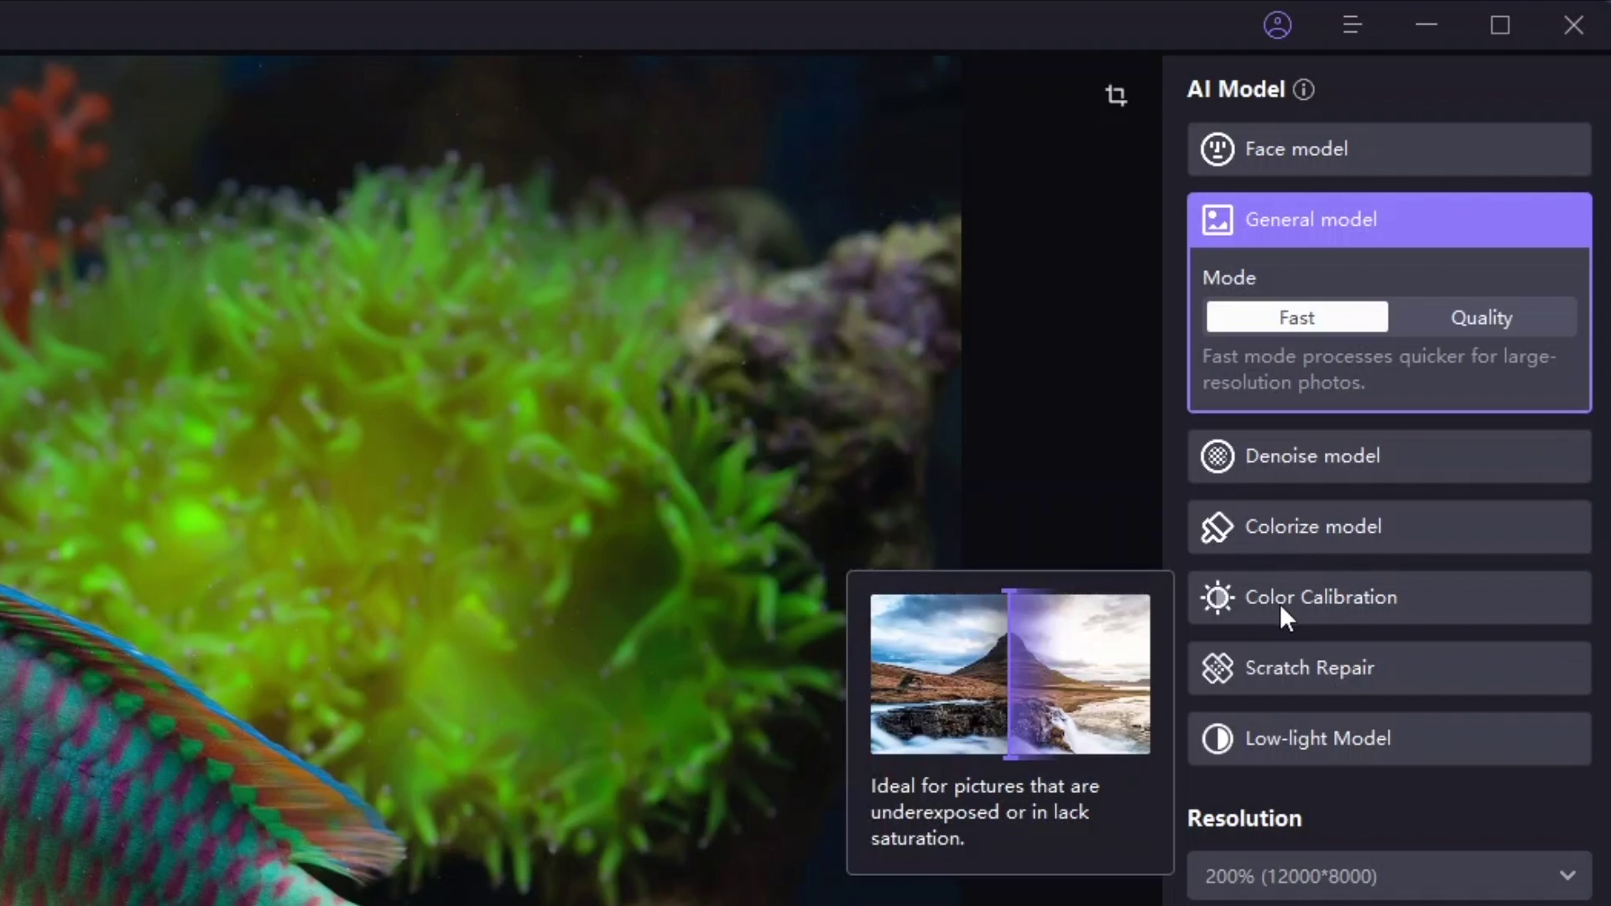
{"action": "mouse_move", "coordinate": [1280, 683]}
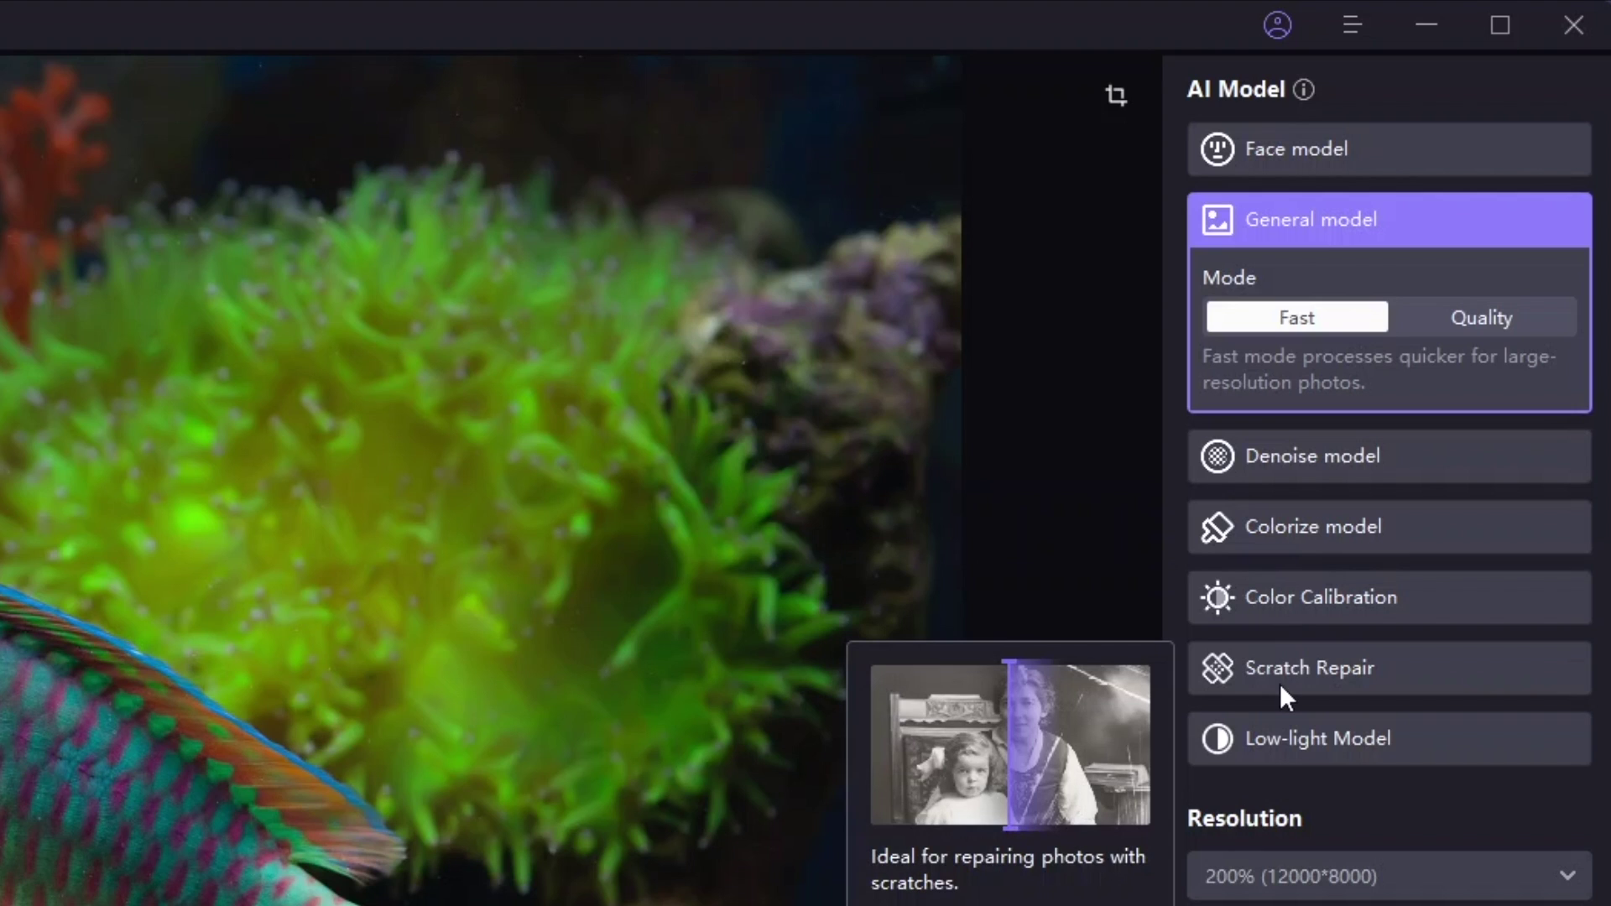
{"action": "mouse_move", "coordinate": [1280, 735]}
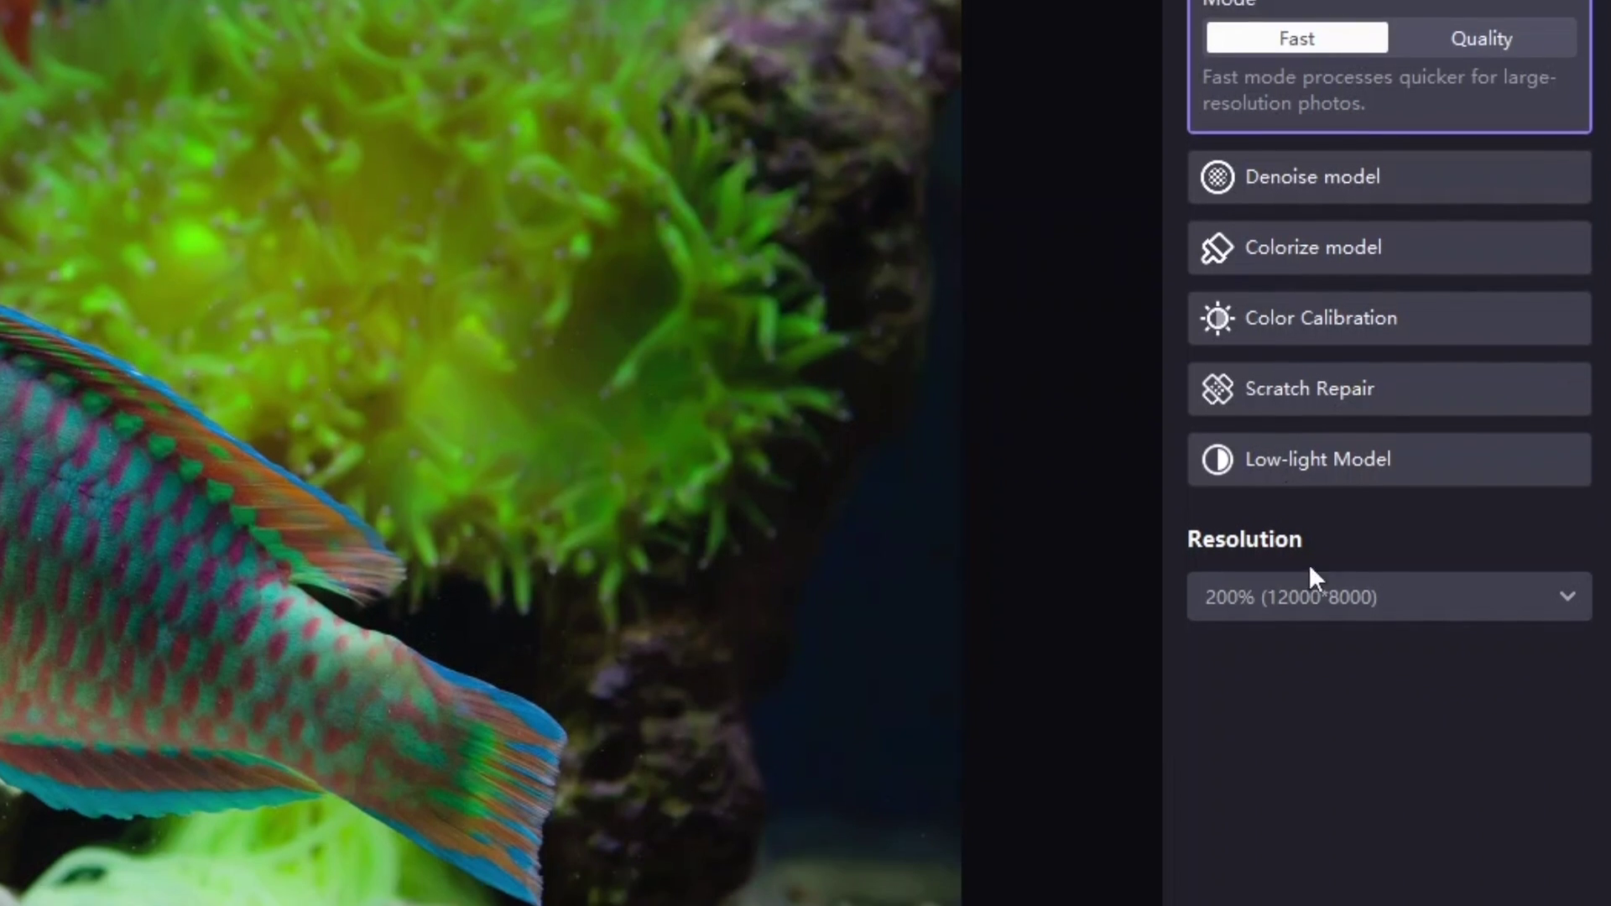
Step: Set the output resolution to 100% (6000*4000) after trying Customize
{"action": "left_click", "coordinate": [1319, 867]}
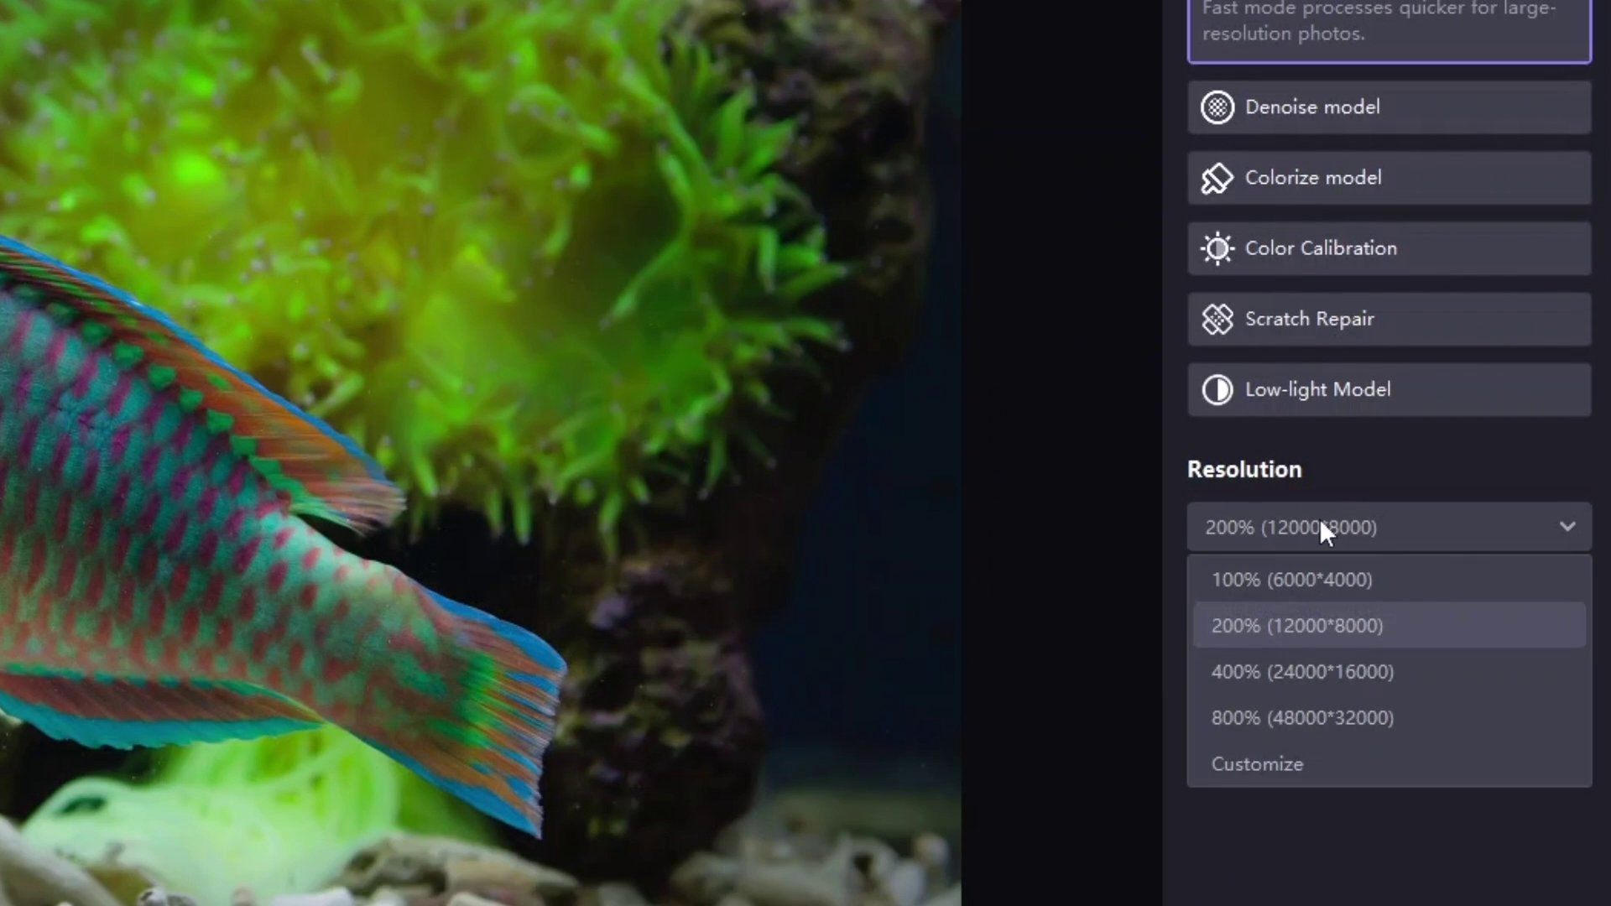
{"action": "left_click", "coordinate": [1296, 776]}
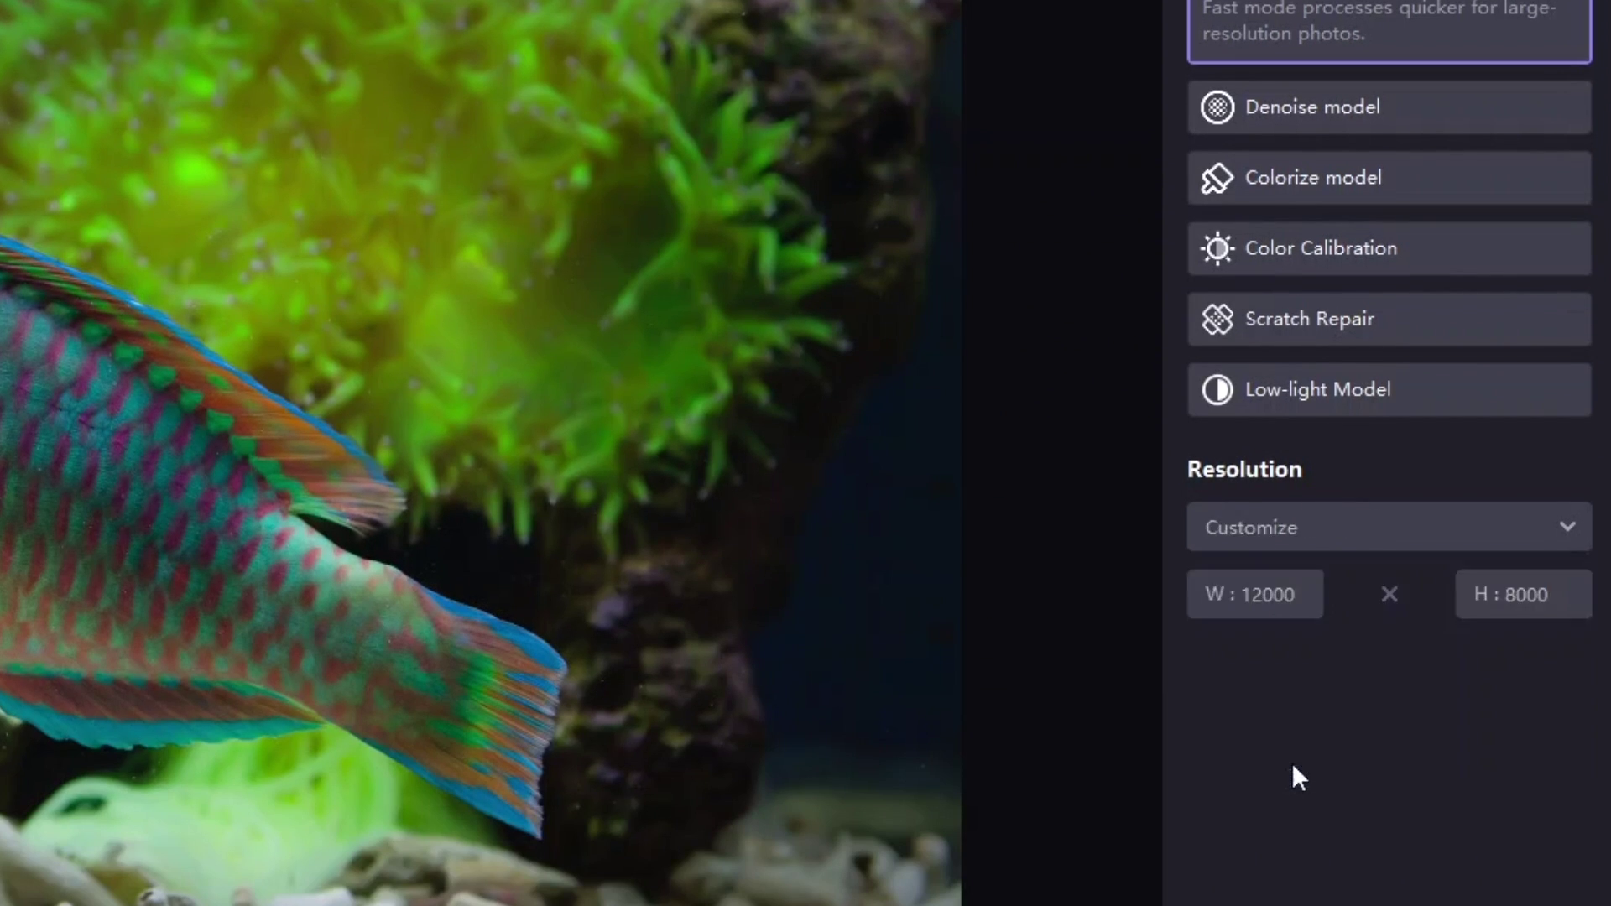
{"action": "left_click", "coordinate": [1394, 518]}
{"action": "left_click", "coordinate": [1347, 585]}
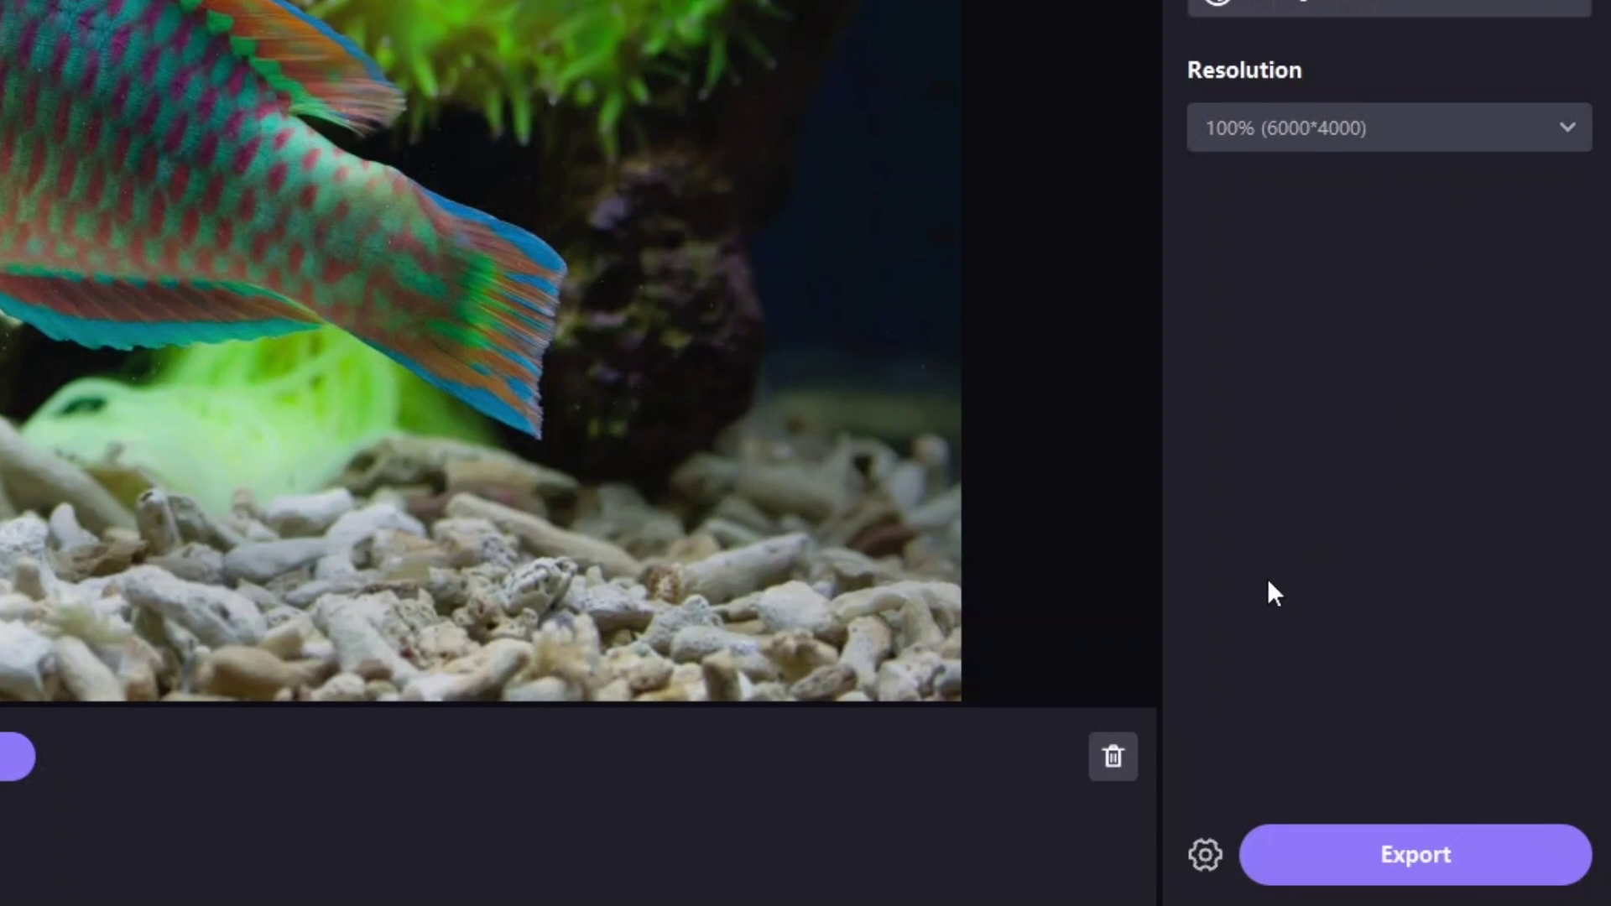
Step: Confirm the export settings with Export DPI kept at Same as Source
{"action": "left_click", "coordinate": [1205, 854]}
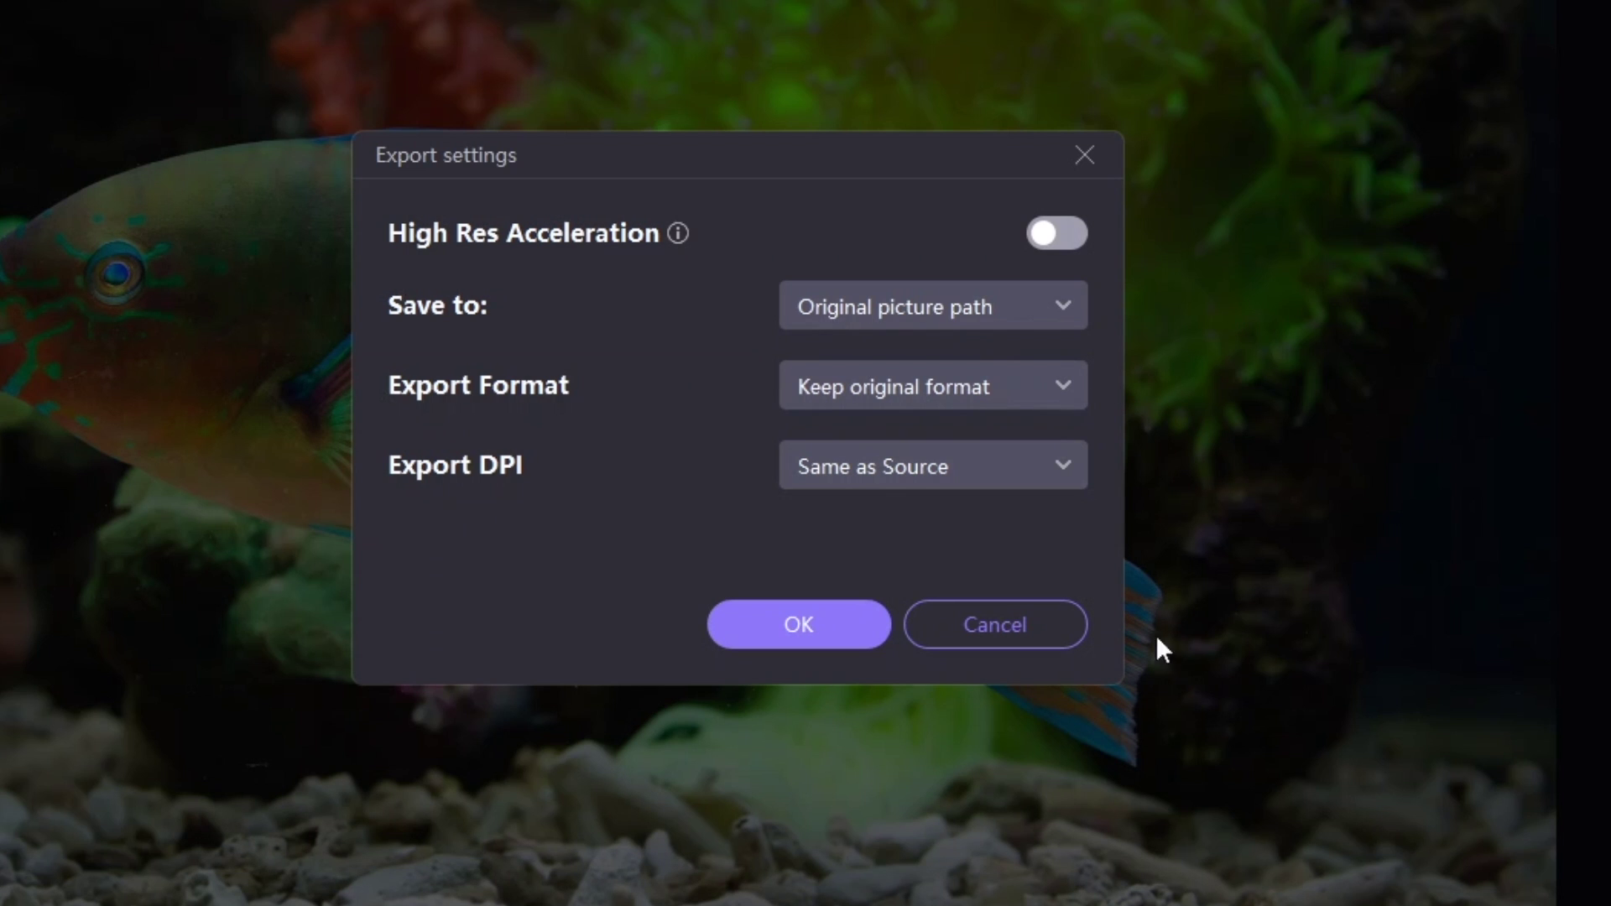
{"action": "left_click", "coordinate": [1017, 469]}
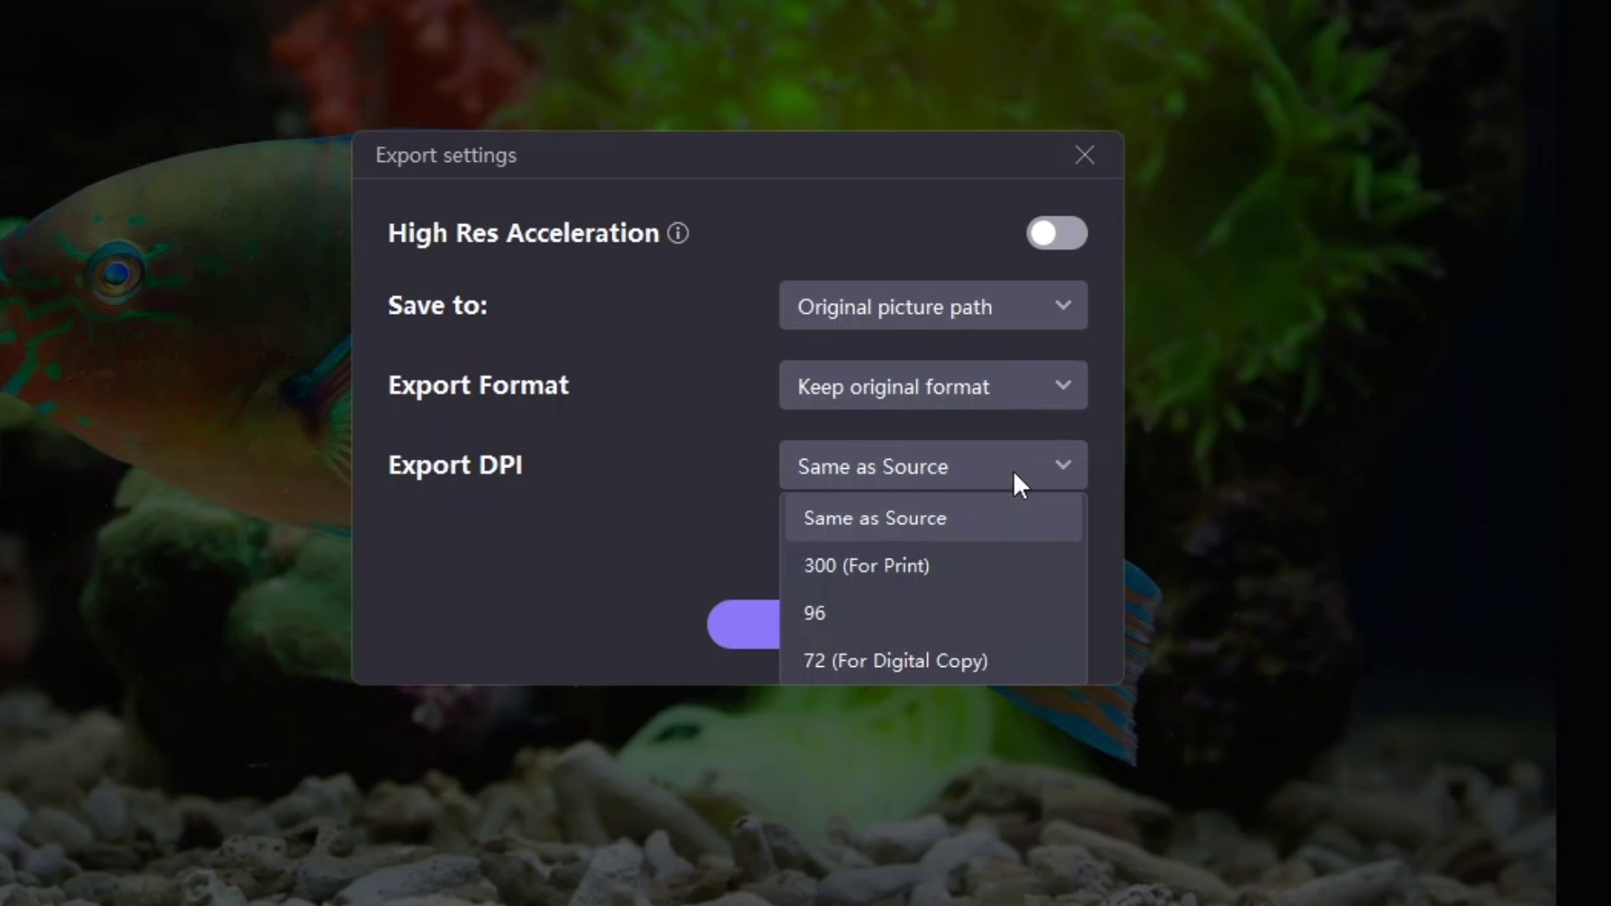
{"action": "left_click", "coordinate": [1015, 475]}
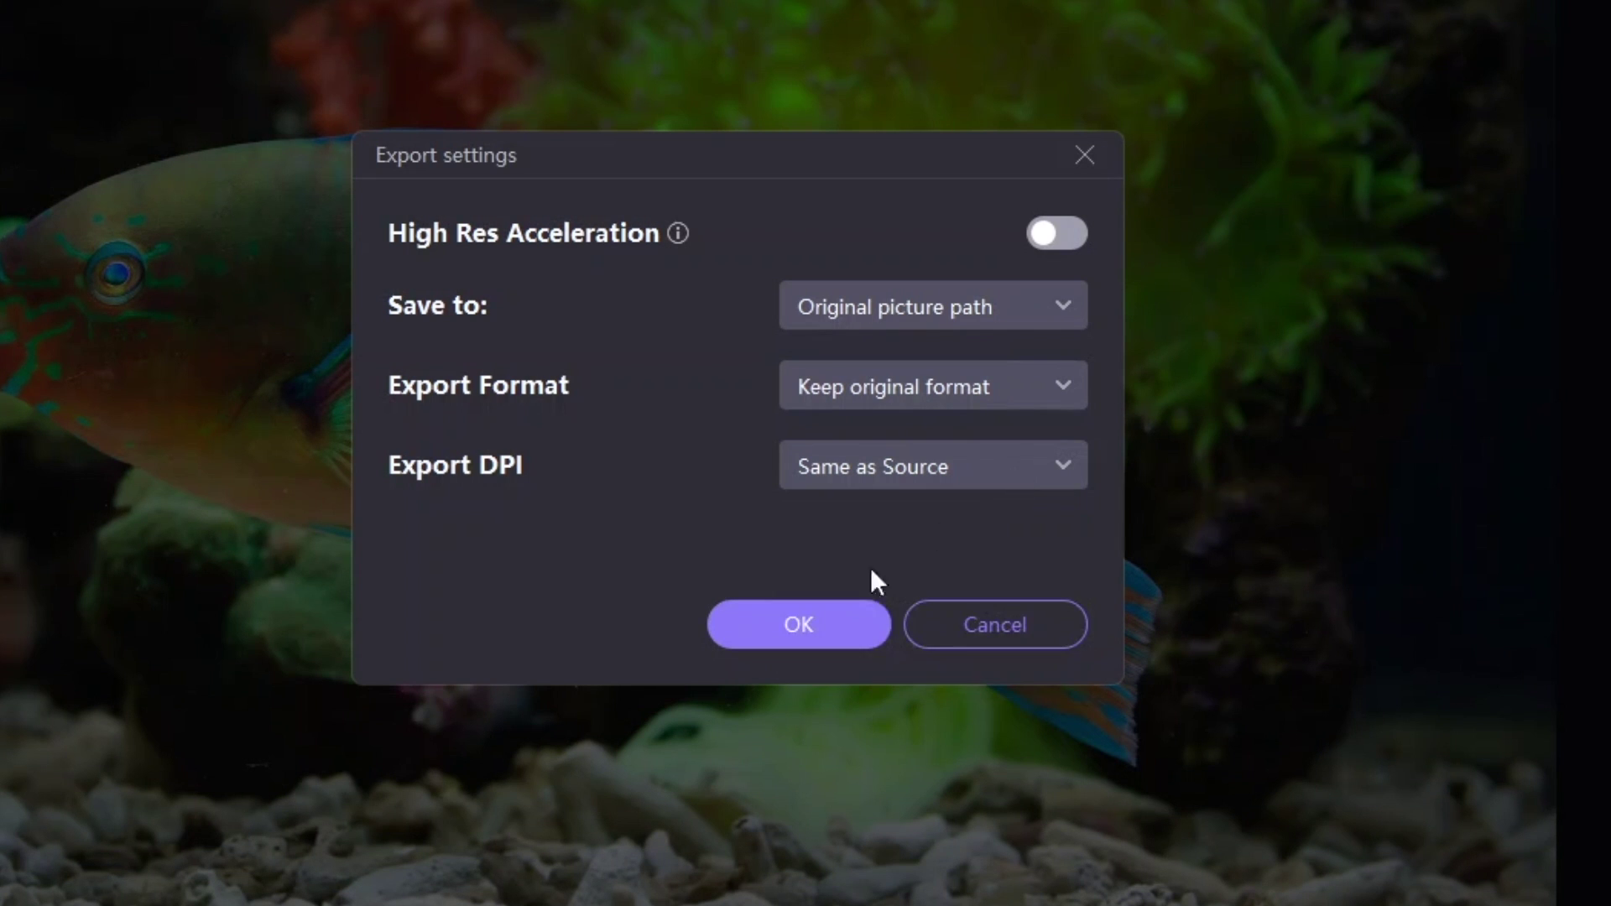
{"action": "left_click", "coordinate": [825, 631]}
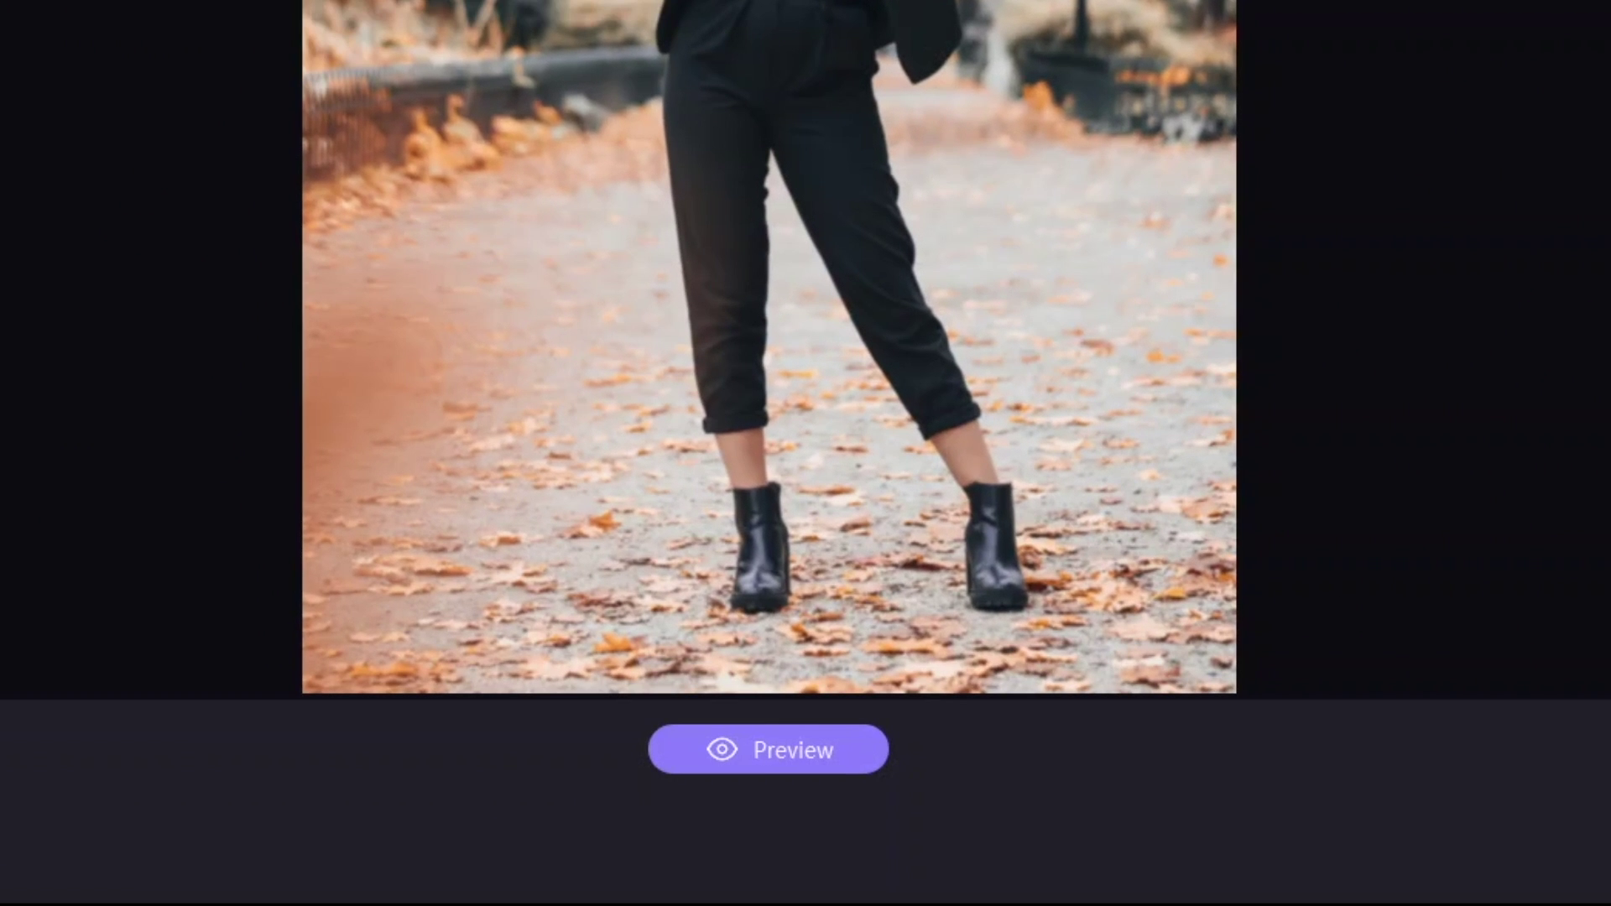
Step: Generate the Face model preview of the autumn portrait and zoom in on the woman's face
{"action": "left_click", "coordinate": [792, 753]}
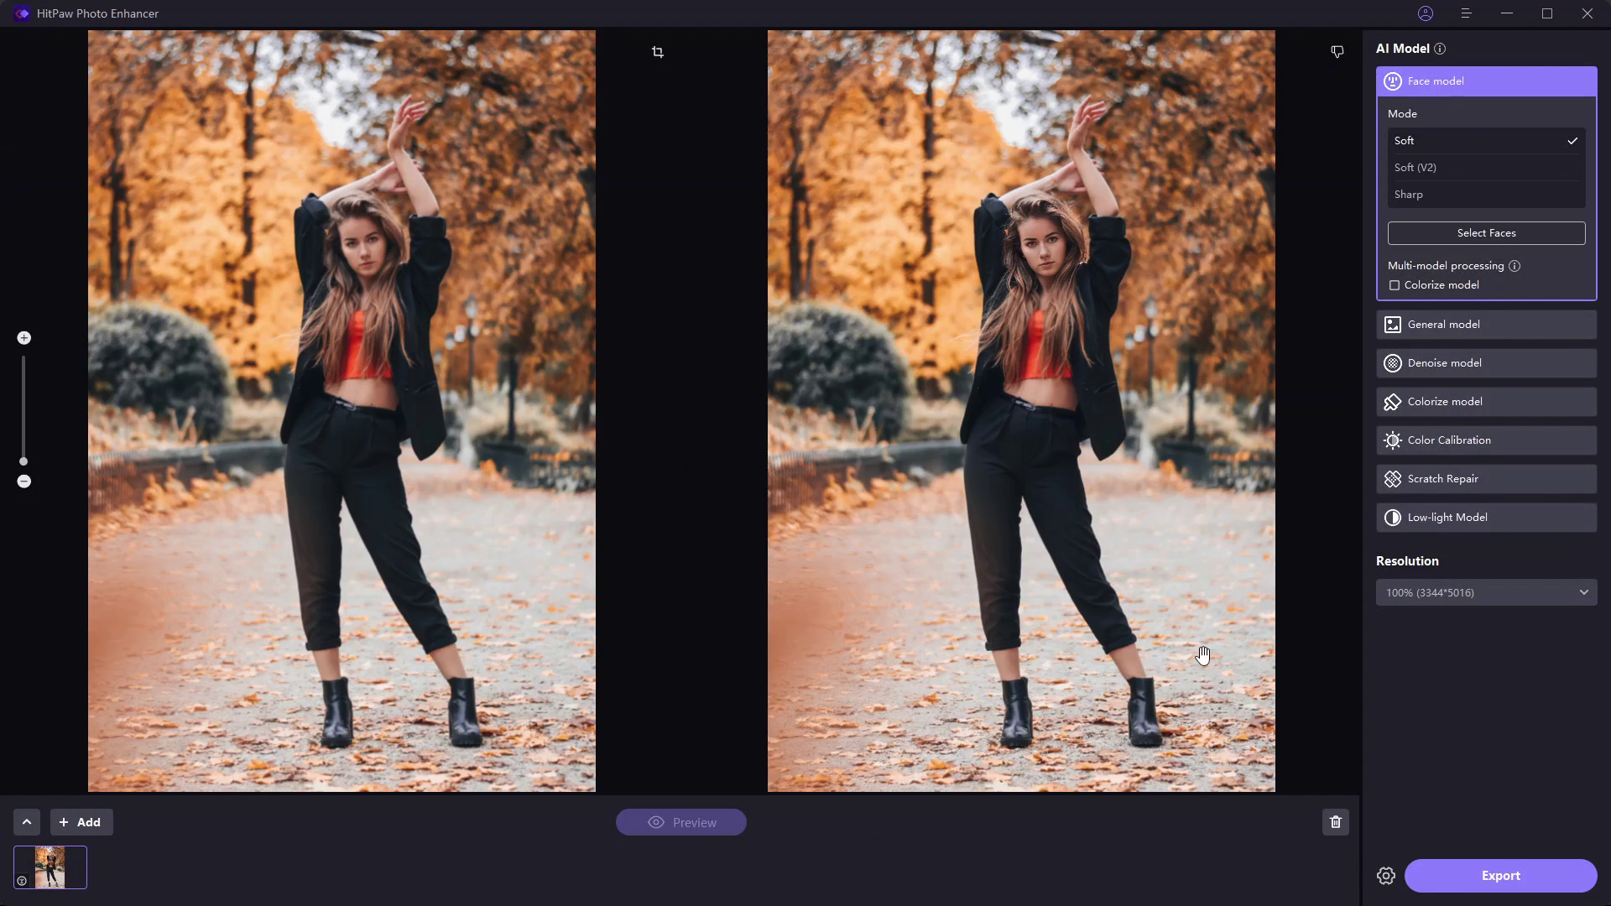
{"action": "scroll", "coordinate": [1086, 289], "scroll_direction": "up", "scroll_amount": 3}
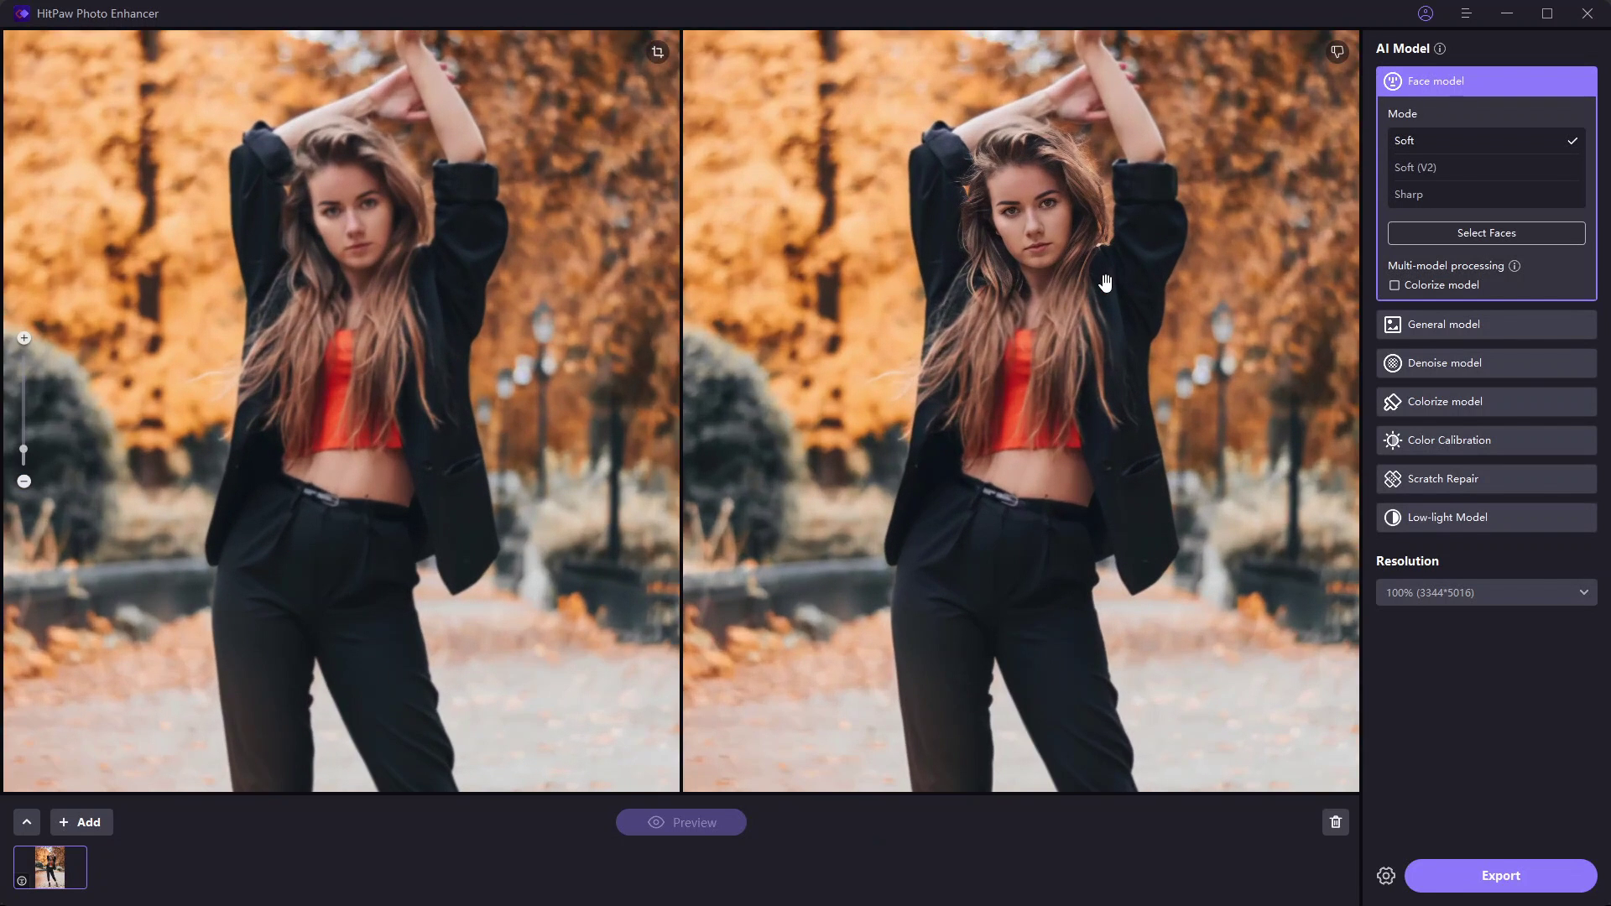
{"action": "scroll", "coordinate": [1105, 283], "scroll_direction": "up", "scroll_amount": 2}
{"action": "scroll", "coordinate": [990, 193], "scroll_direction": "up", "scroll_amount": 3}
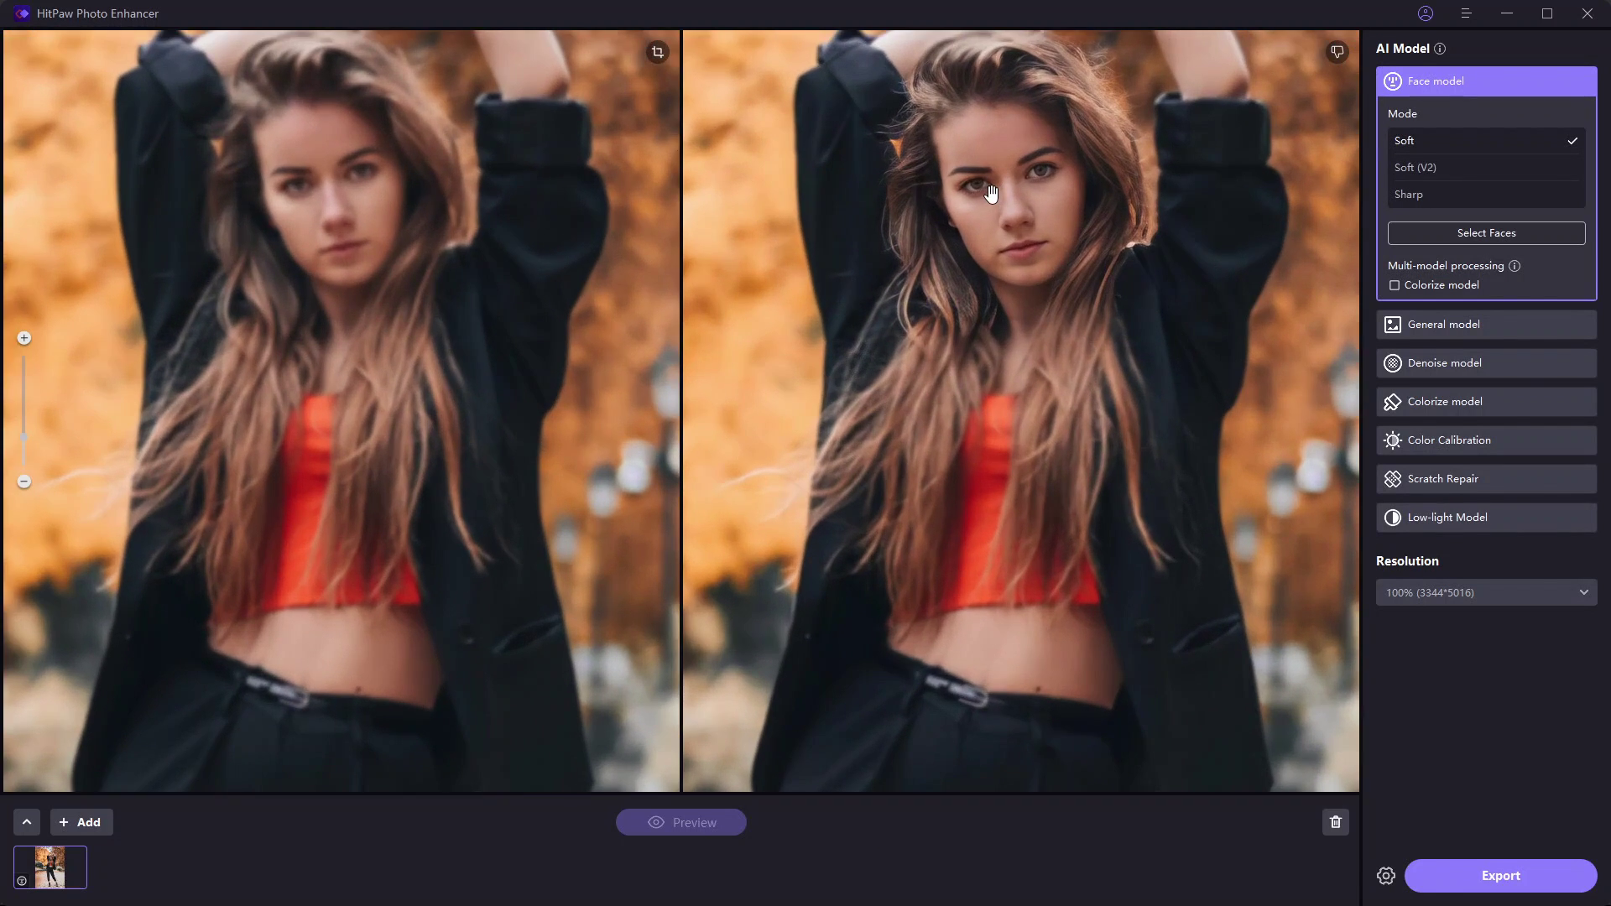
{"action": "left_click_drag", "start_coordinate": [991, 194], "coordinate": [977, 334]}
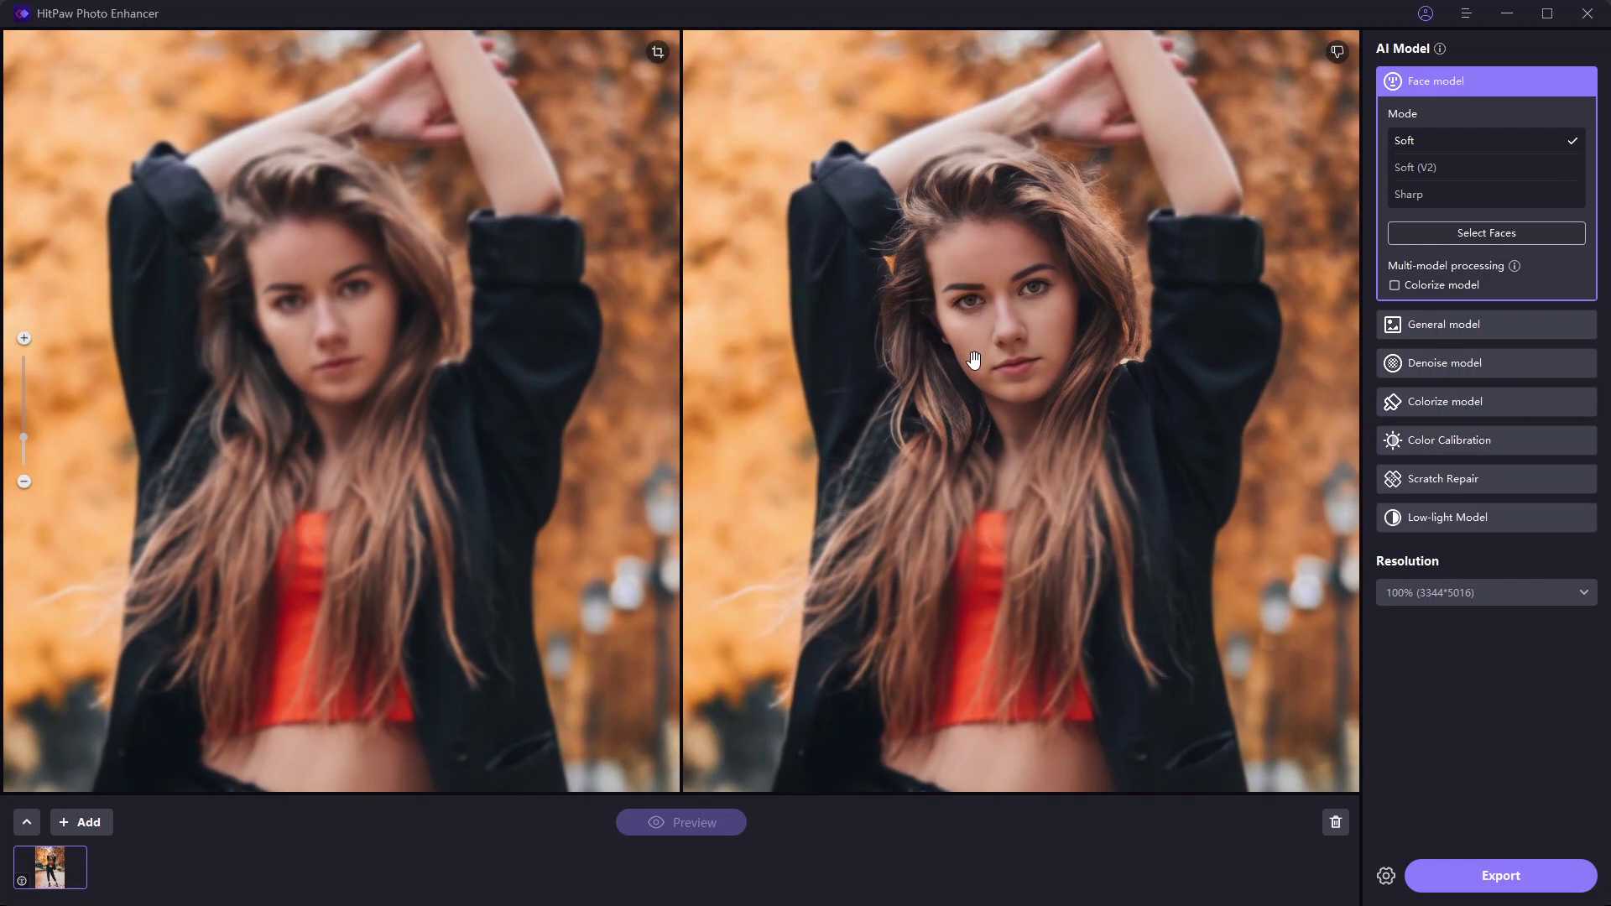
{"action": "scroll", "coordinate": [970, 359], "scroll_direction": "up", "scroll_amount": 5}
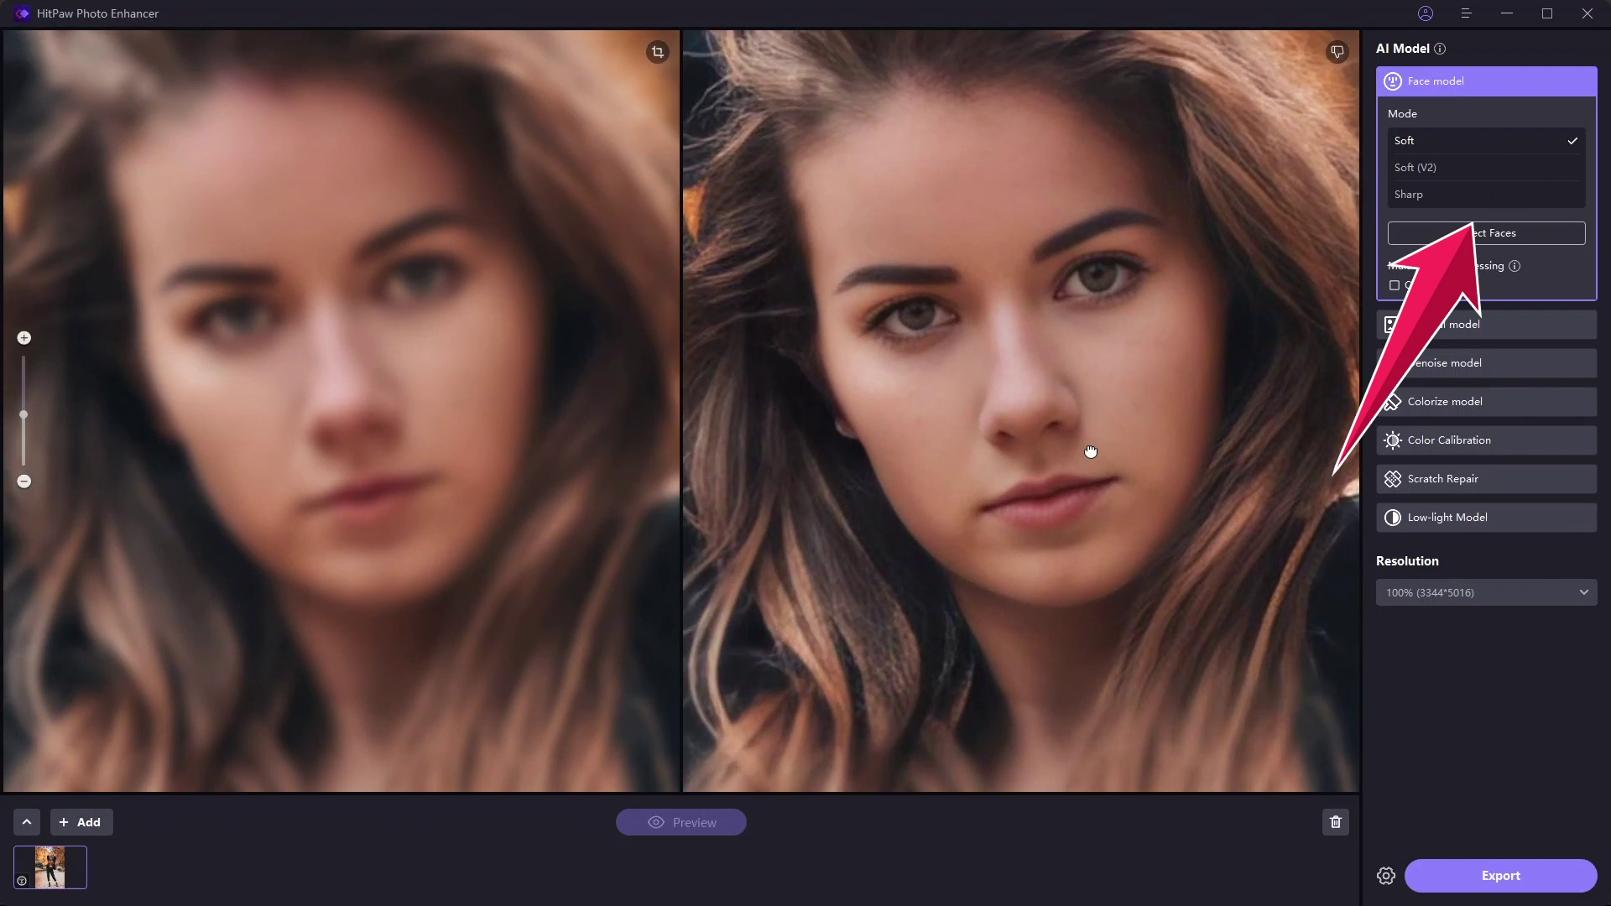
{"action": "scroll", "coordinate": [1090, 450], "scroll_direction": "up", "scroll_amount": 1}
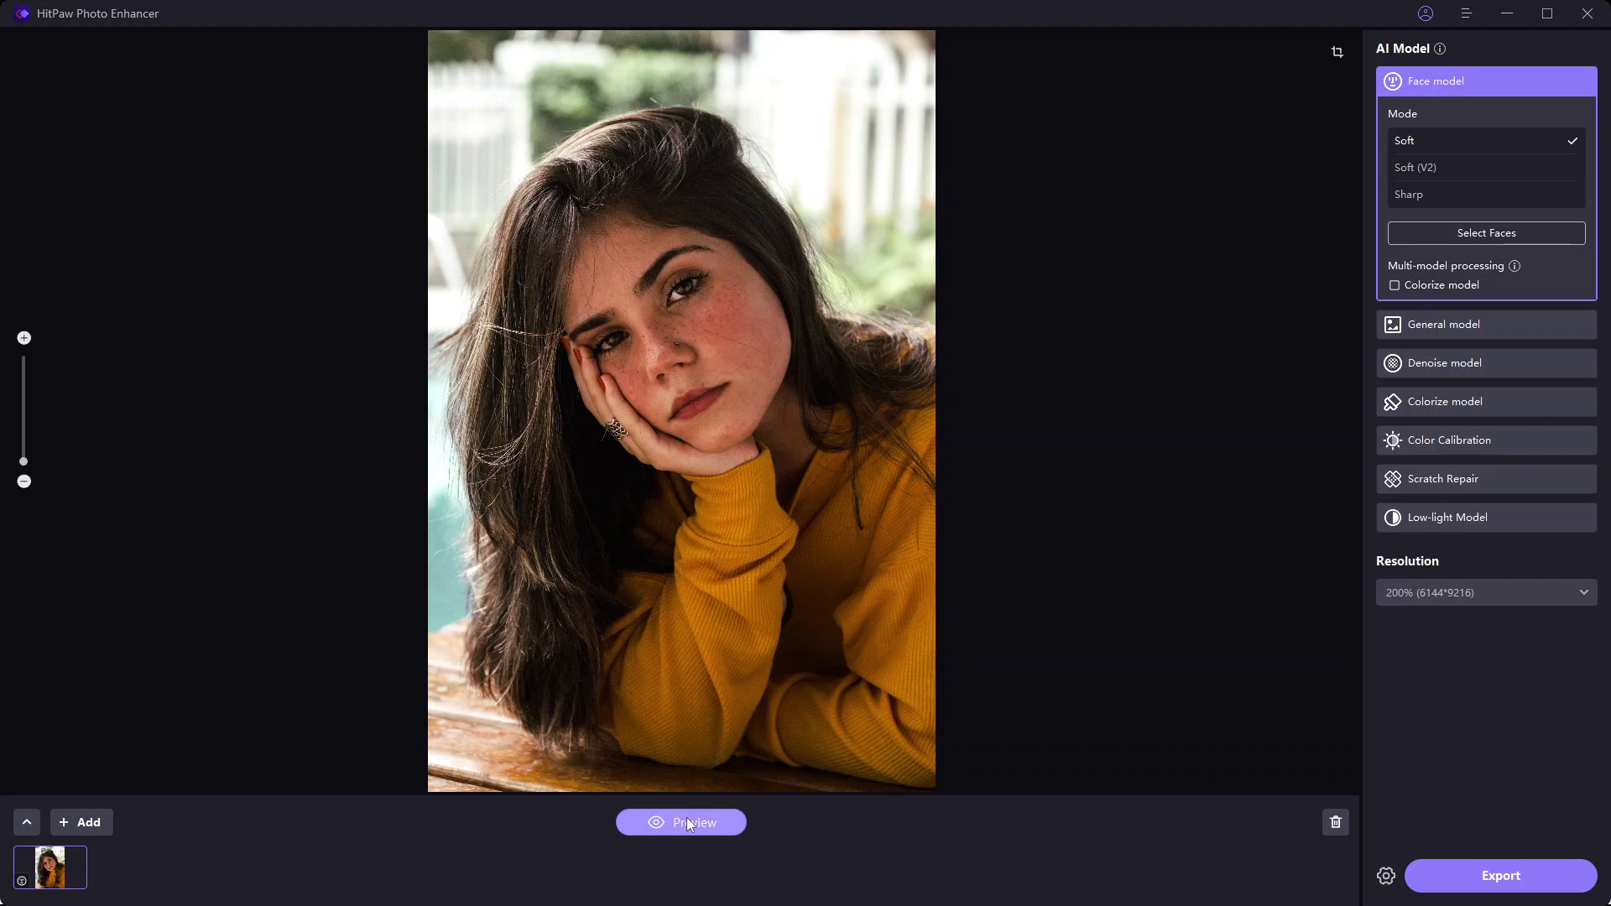
Step: Run the Face model preview on the freckled girl's portrait
{"action": "left_click", "coordinate": [686, 817]}
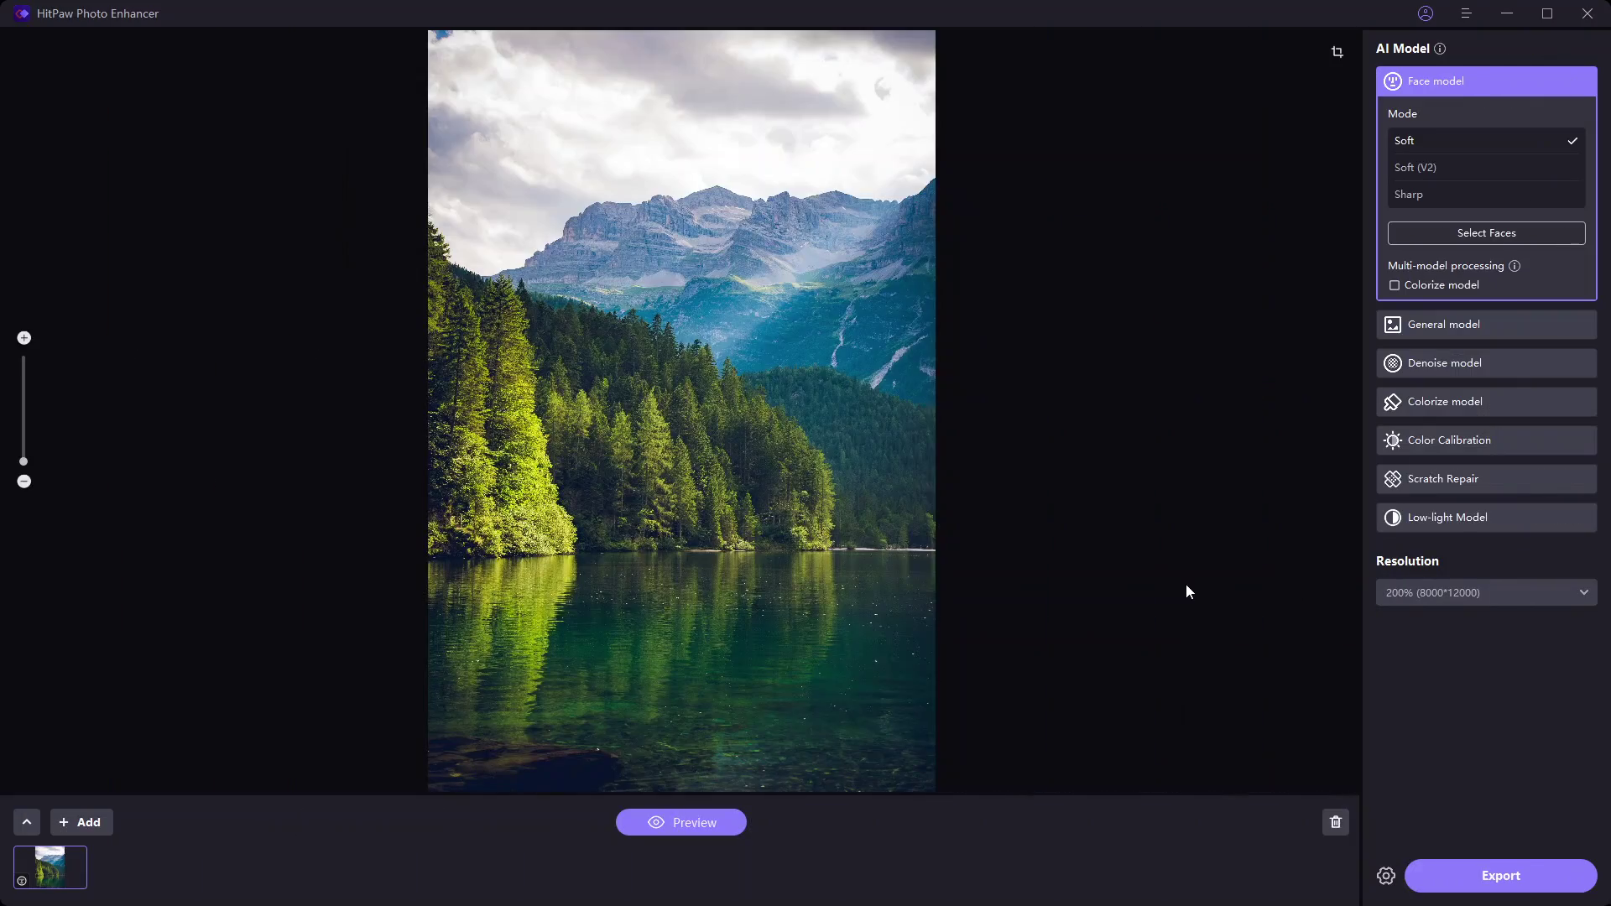
Step: Generate a General model preview of the mountain lake photo
{"action": "scroll", "coordinate": [625, 305], "scroll_direction": "up", "scroll_amount": 5}
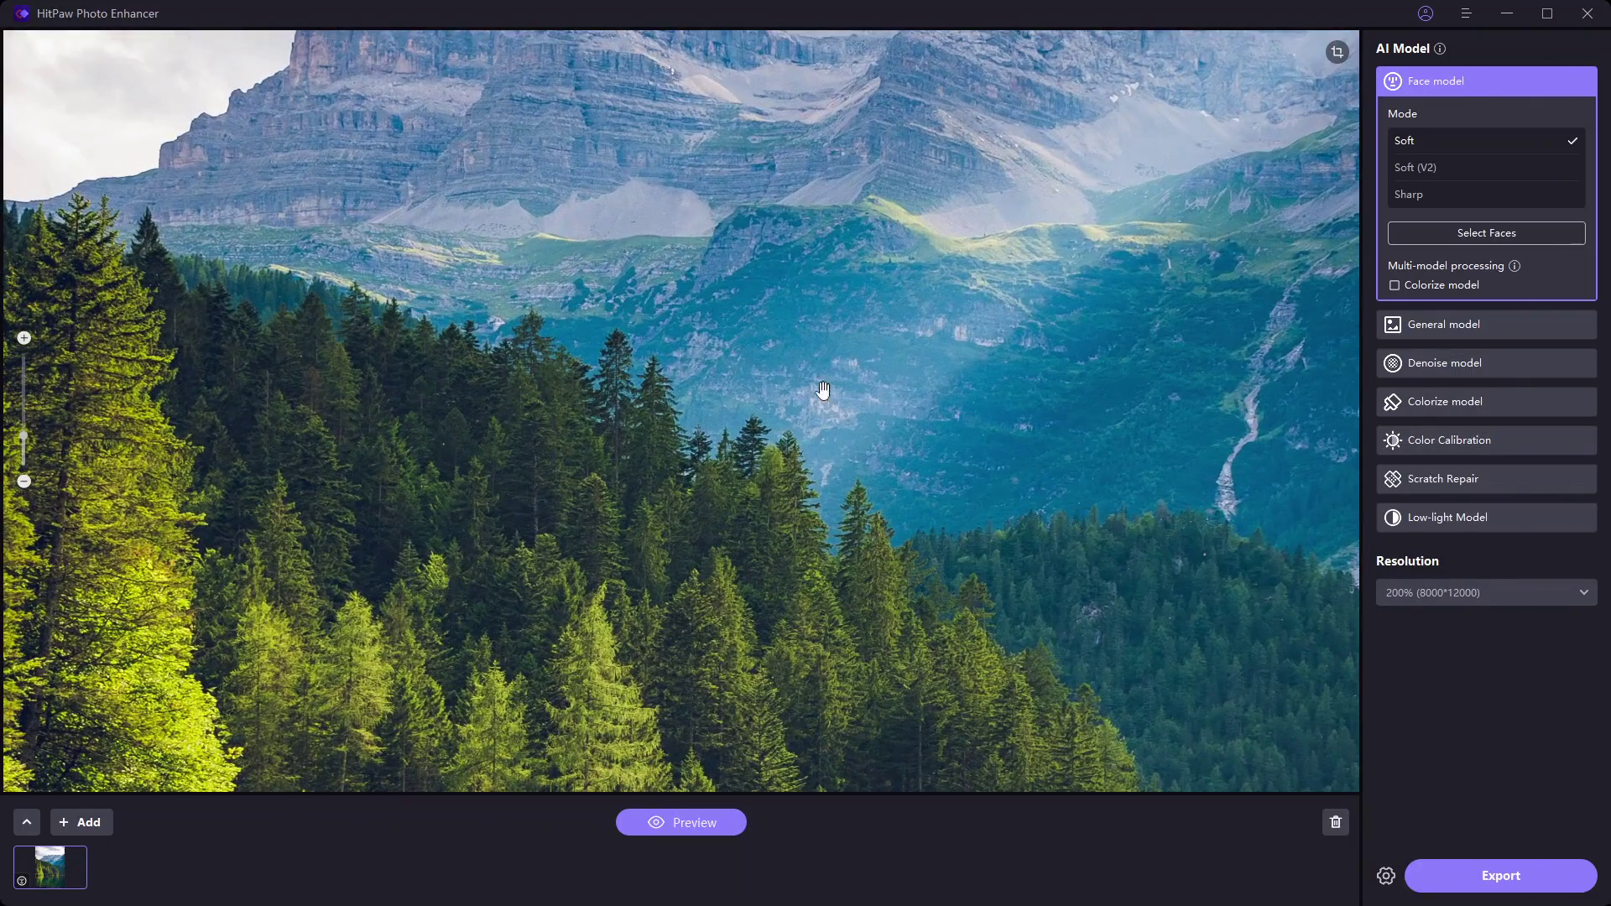
{"action": "scroll", "coordinate": [877, 500], "scroll_direction": "down", "scroll_amount": 5}
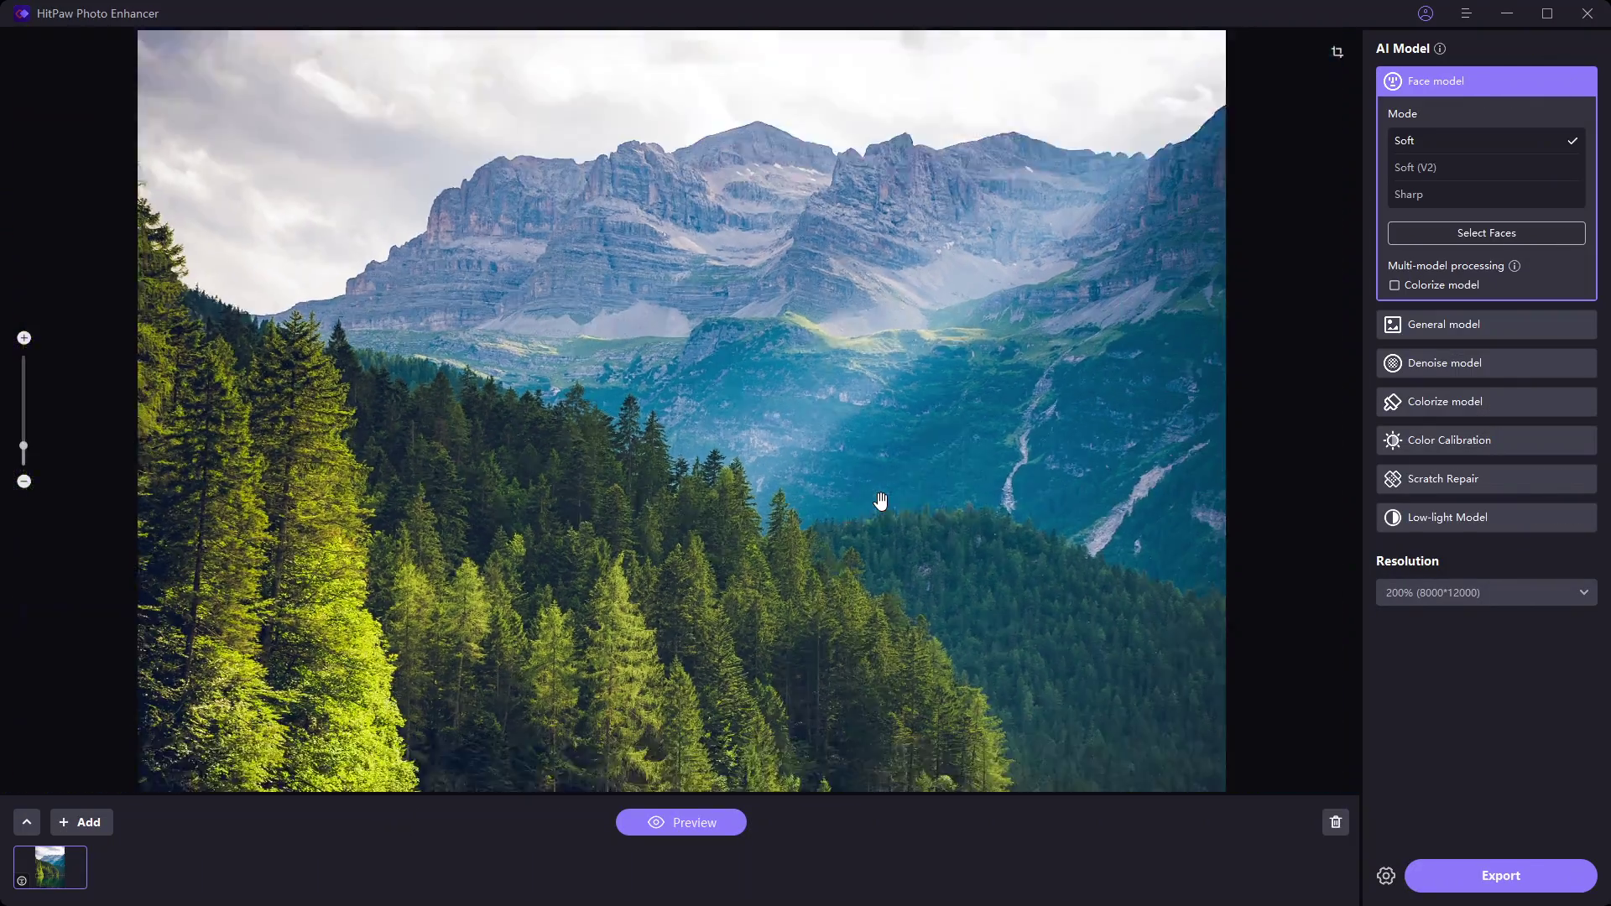
{"action": "scroll", "coordinate": [880, 500], "scroll_direction": "down", "scroll_amount": 3}
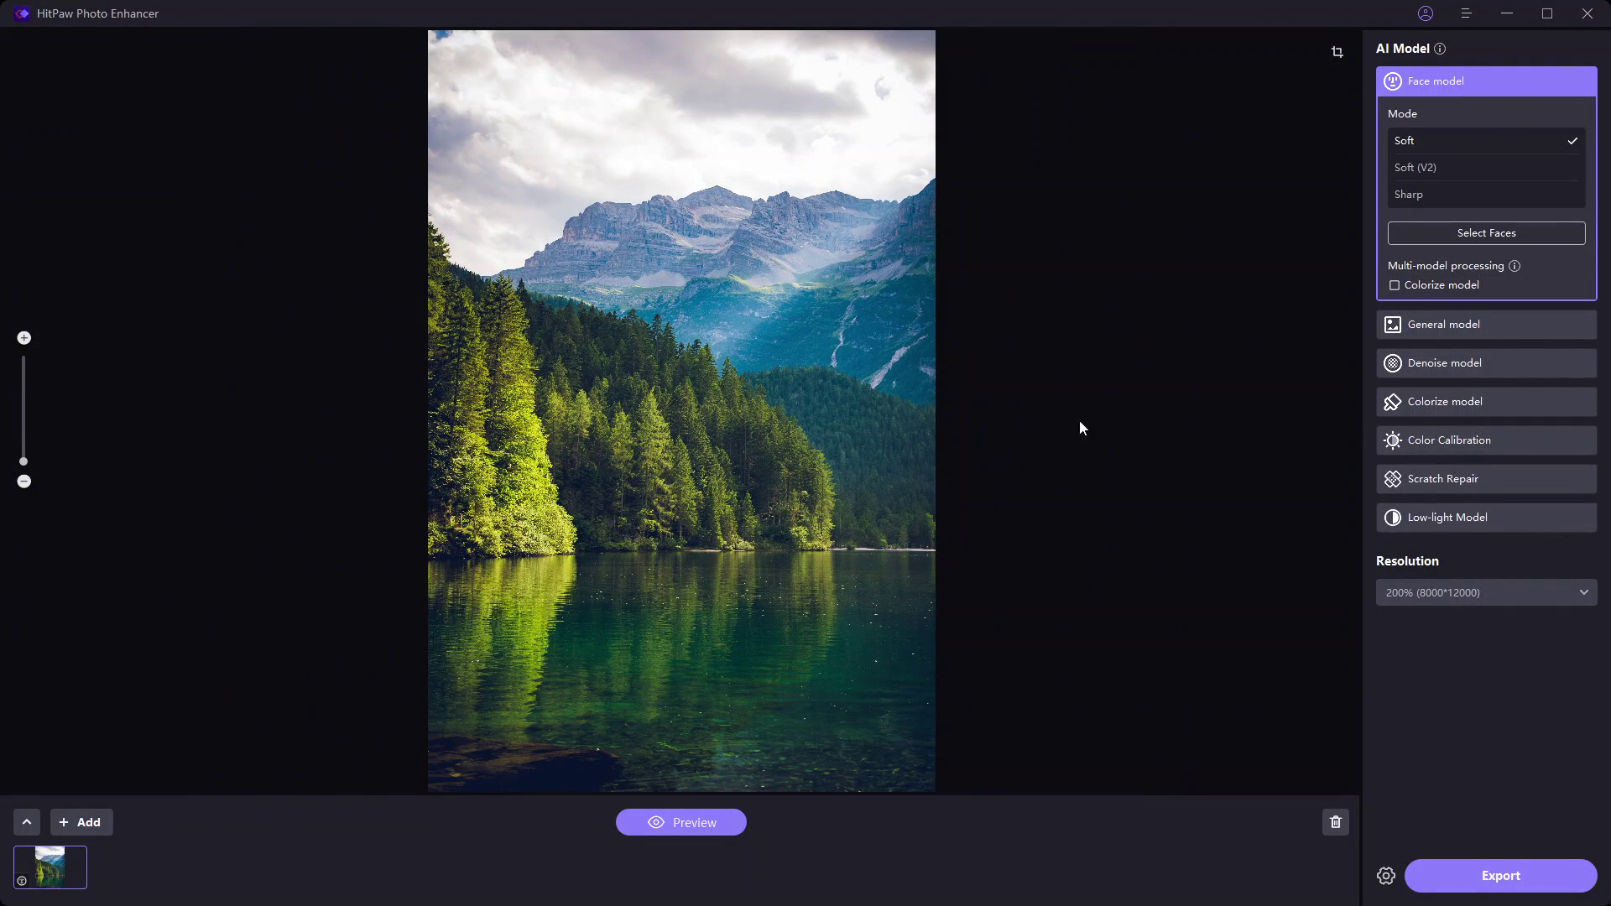
{"action": "left_click", "coordinate": [1416, 324]}
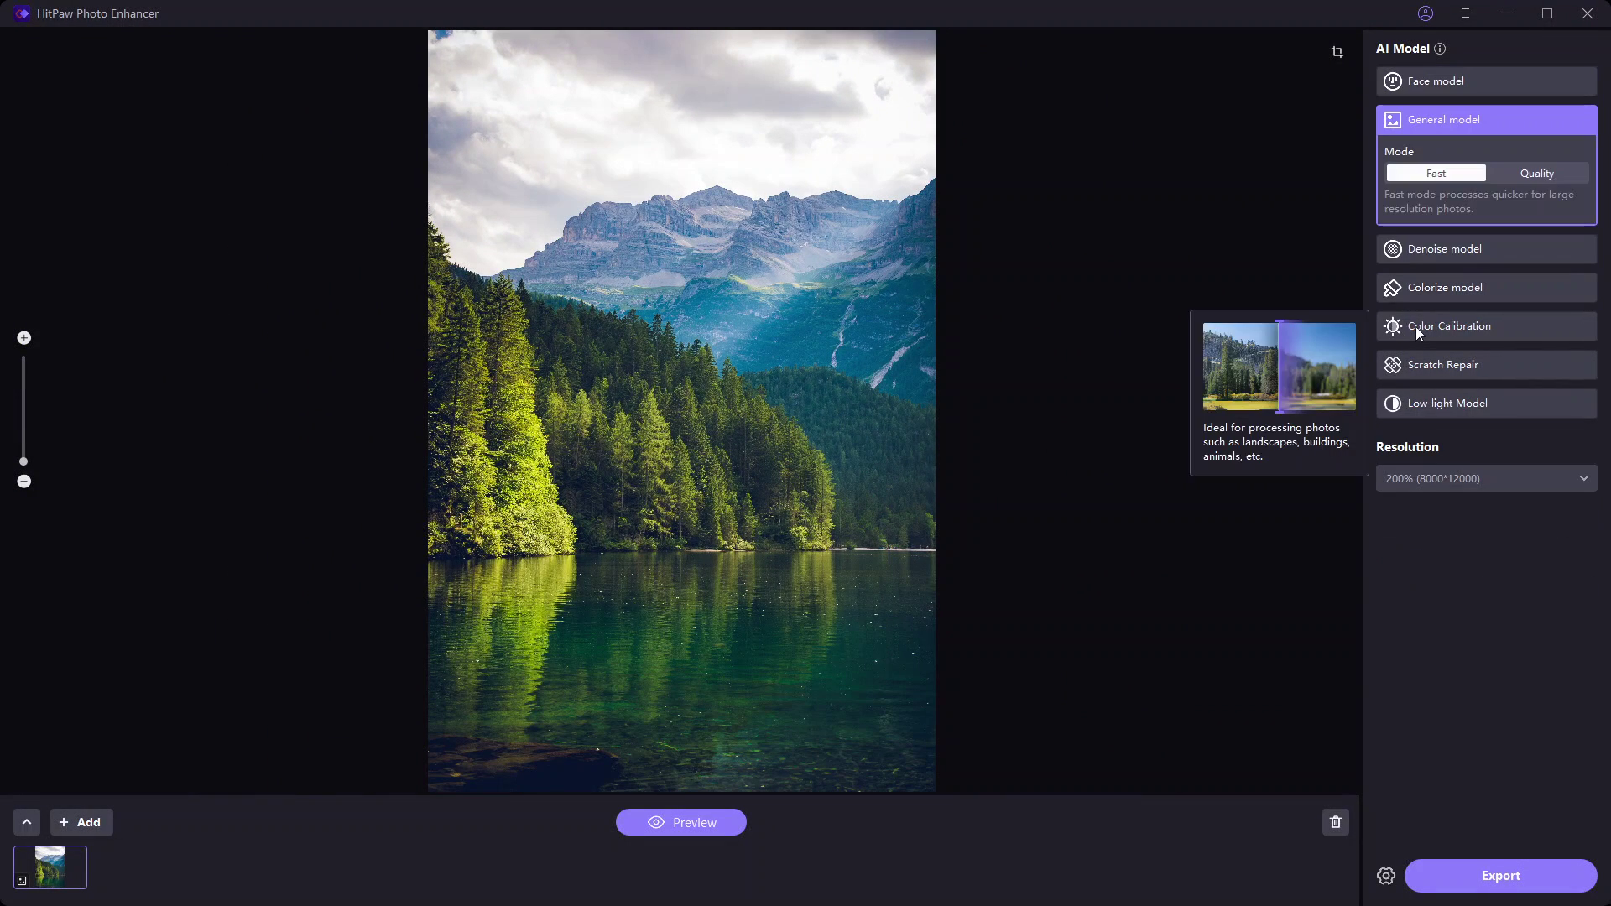
{"action": "left_click", "coordinate": [691, 822]}
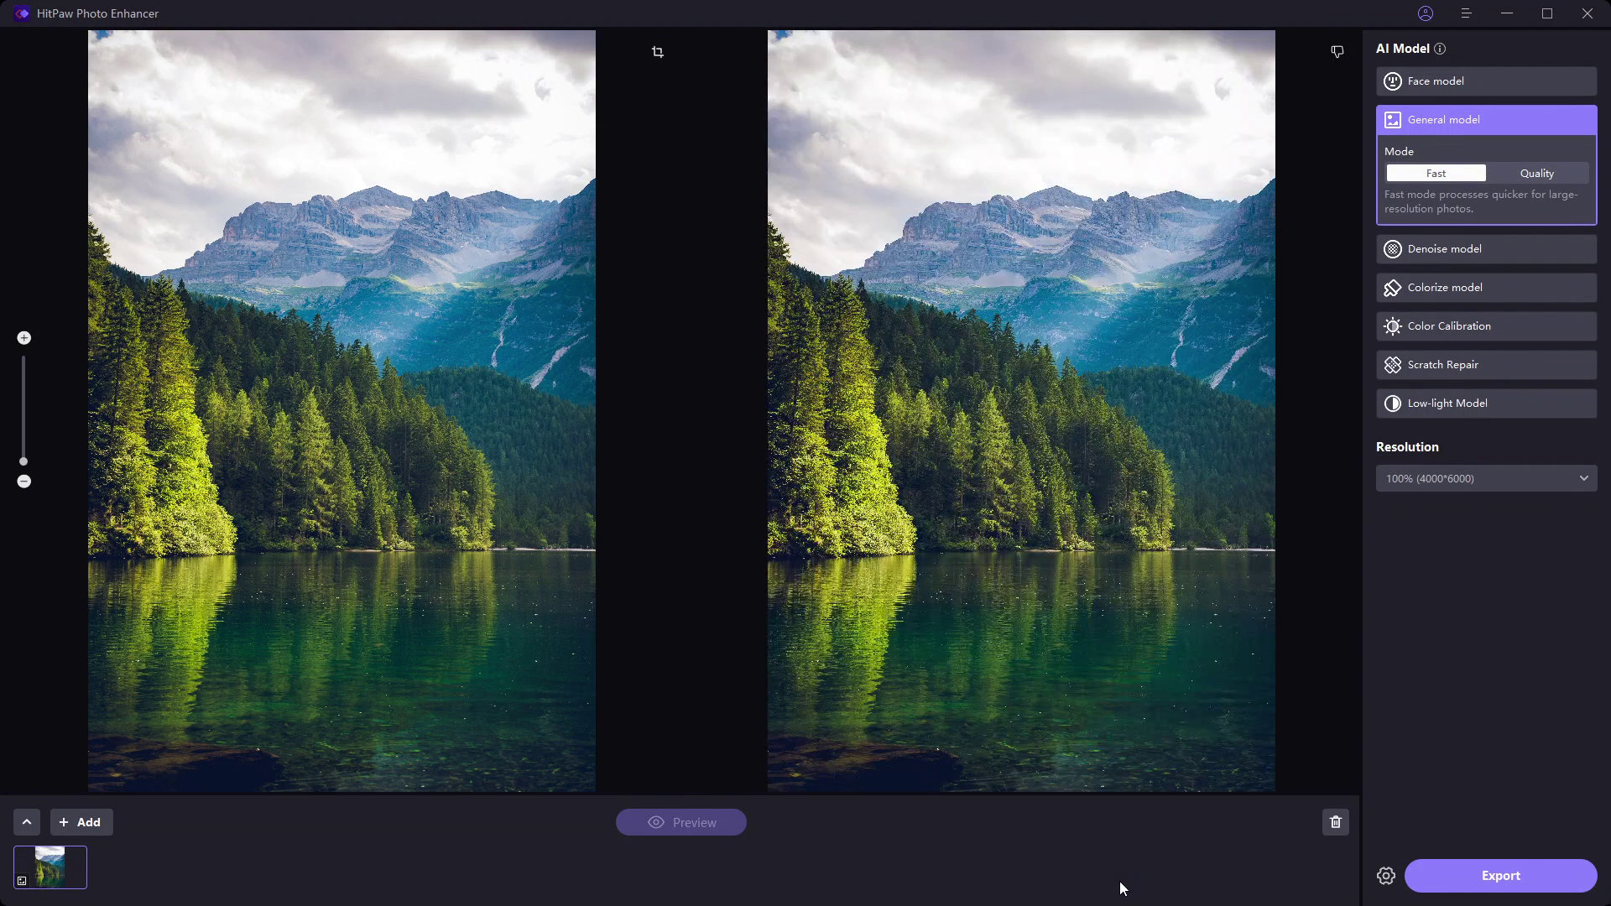
Step: Zoom into the comparison, pan between cliffs and forest, and check the resolution list
{"action": "scroll", "coordinate": [862, 312], "scroll_direction": "up", "scroll_amount": 3}
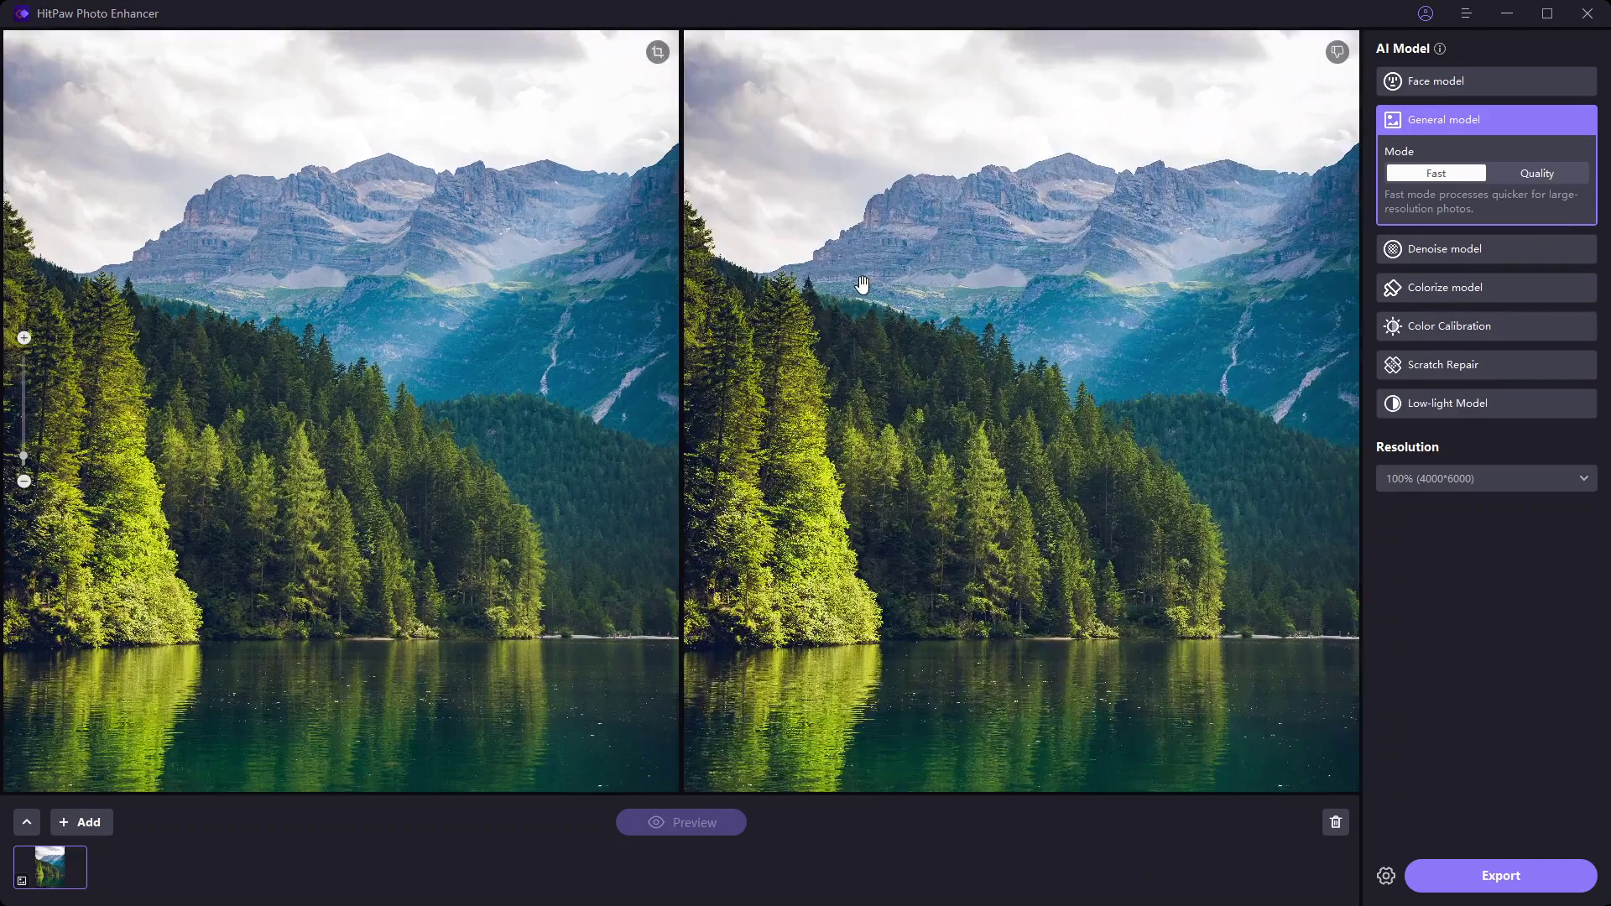
{"action": "scroll", "coordinate": [906, 315], "scroll_direction": "up", "scroll_amount": 2}
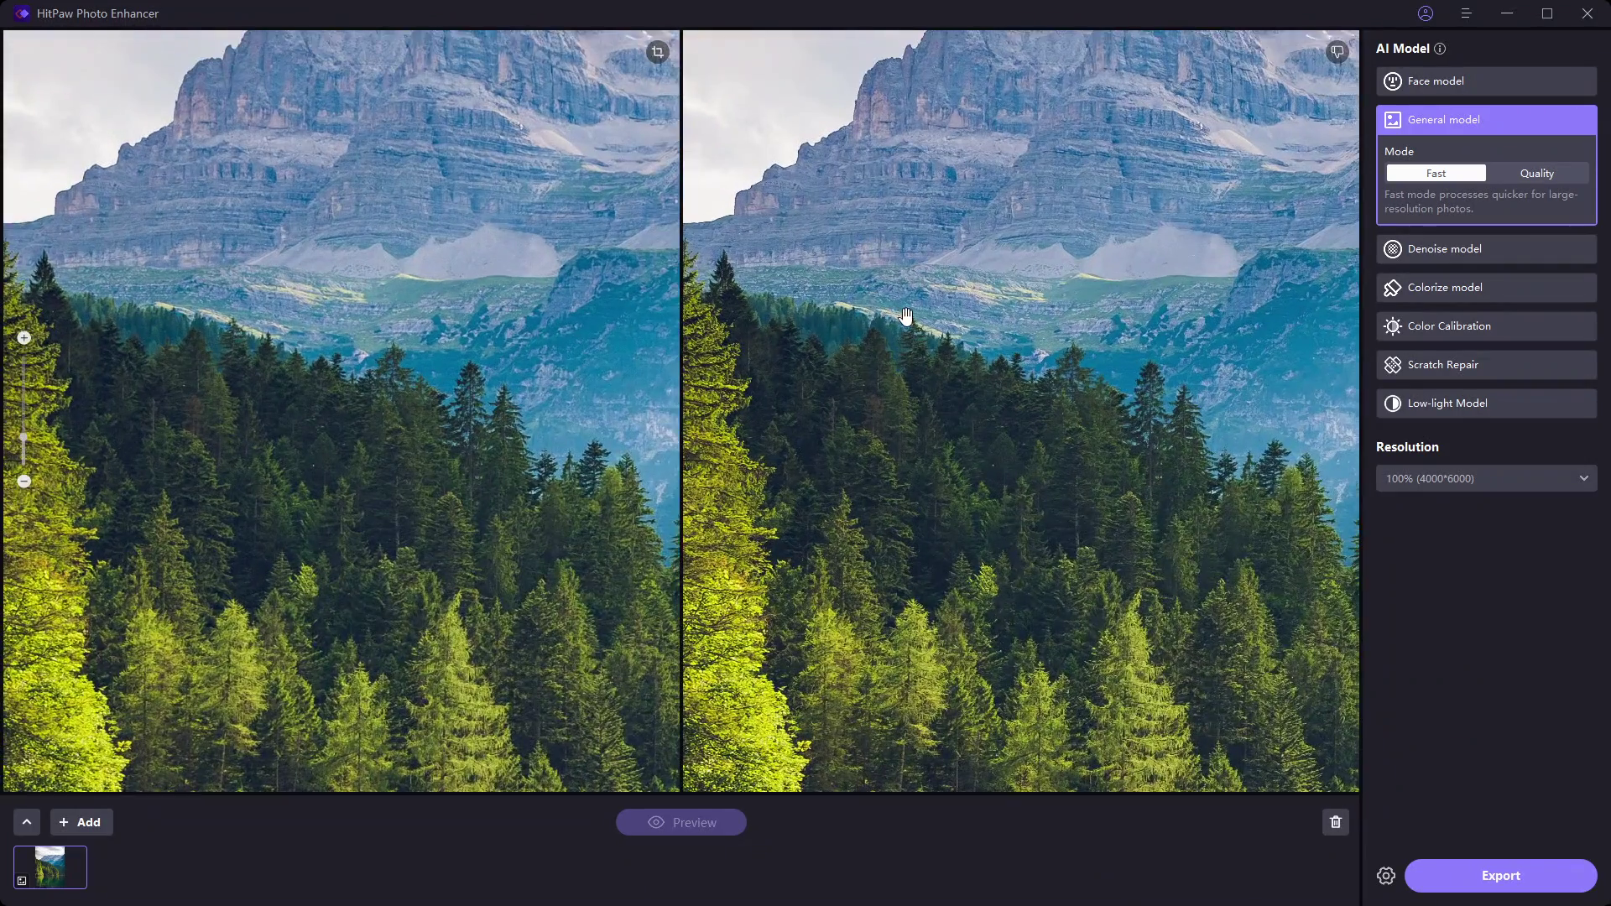
{"action": "scroll", "coordinate": [906, 316], "scroll_direction": "up", "scroll_amount": 2}
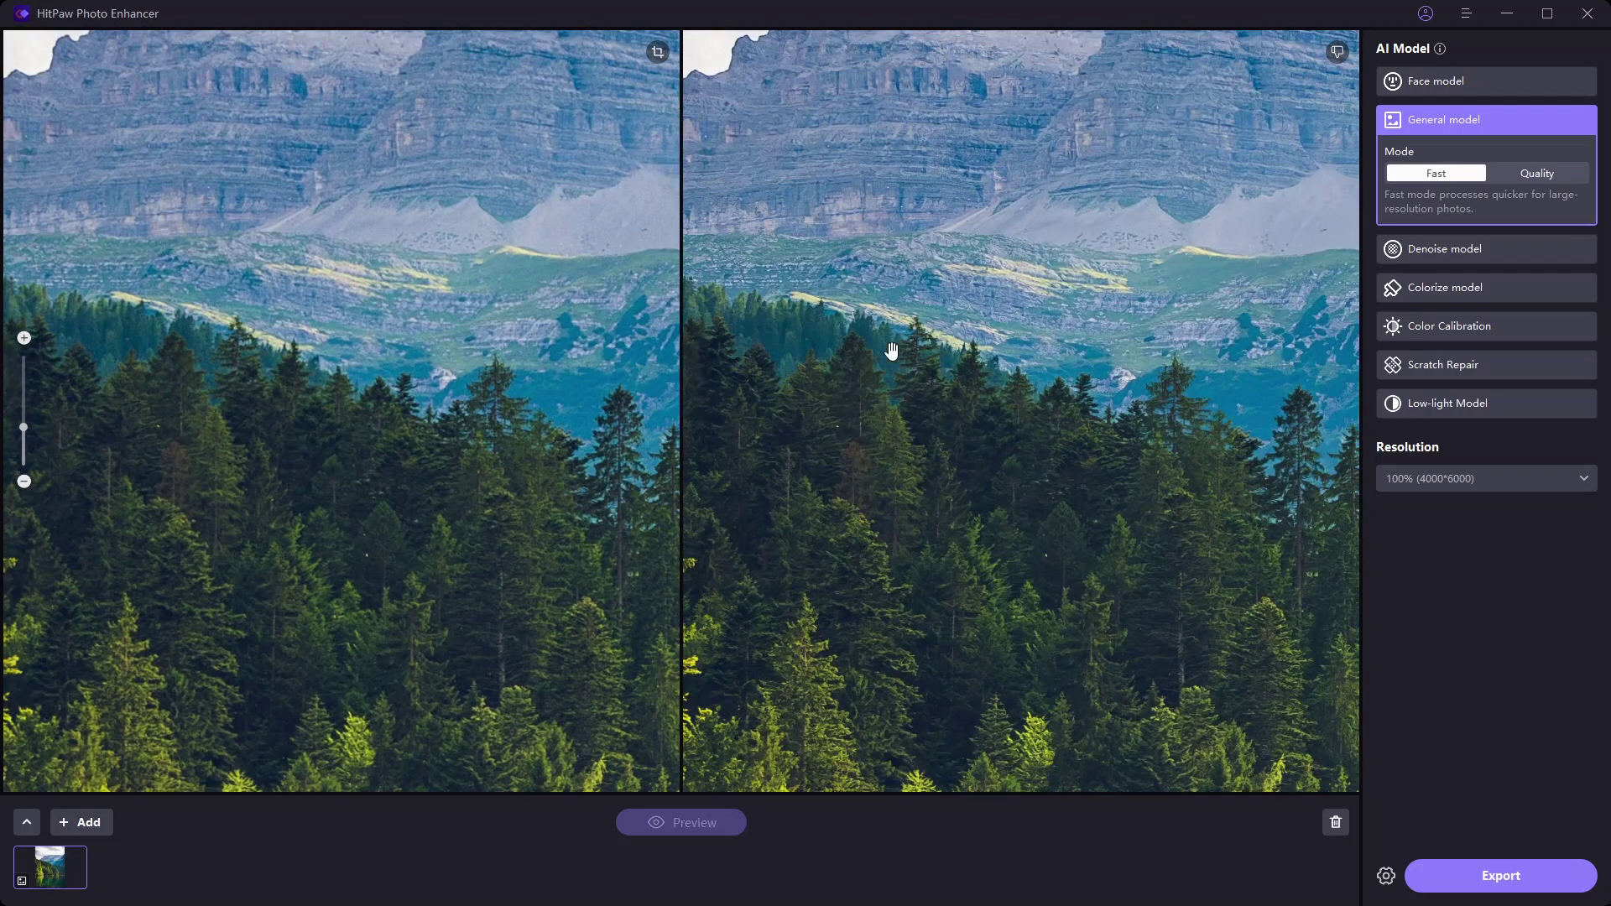
{"action": "scroll", "coordinate": [917, 348], "scroll_direction": "up", "scroll_amount": 2}
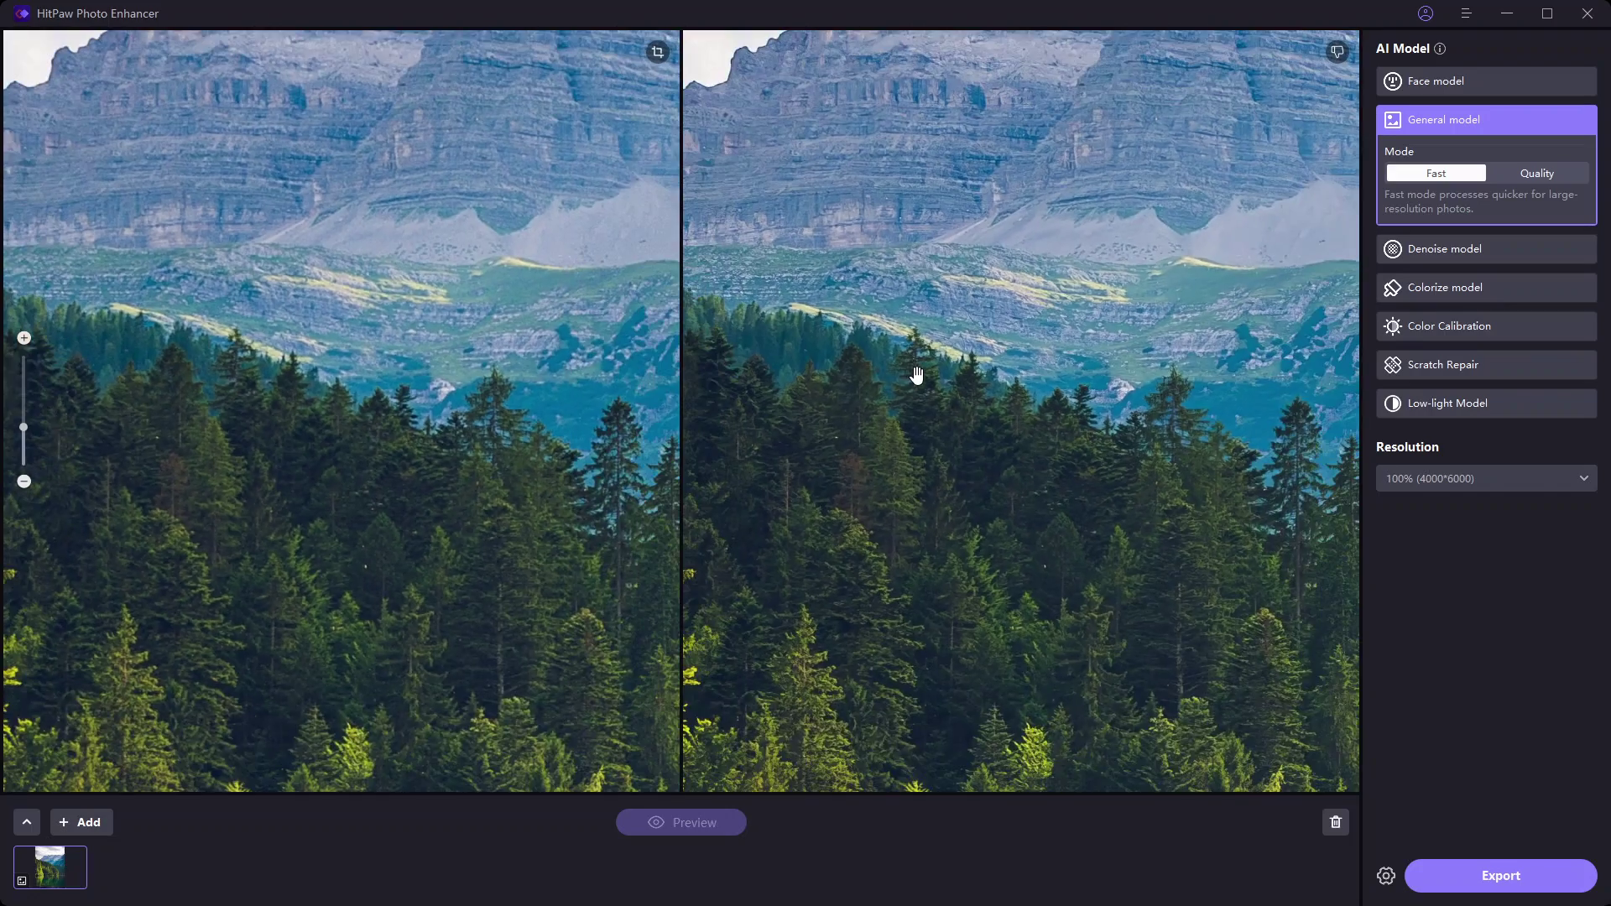
{"action": "left_click_drag", "start_coordinate": [957, 247], "coordinate": [584, 582]}
{"action": "left_click_drag", "start_coordinate": [666, 552], "coordinate": [827, 352]}
{"action": "scroll", "coordinate": [928, 335], "scroll_direction": "down", "scroll_amount": 5}
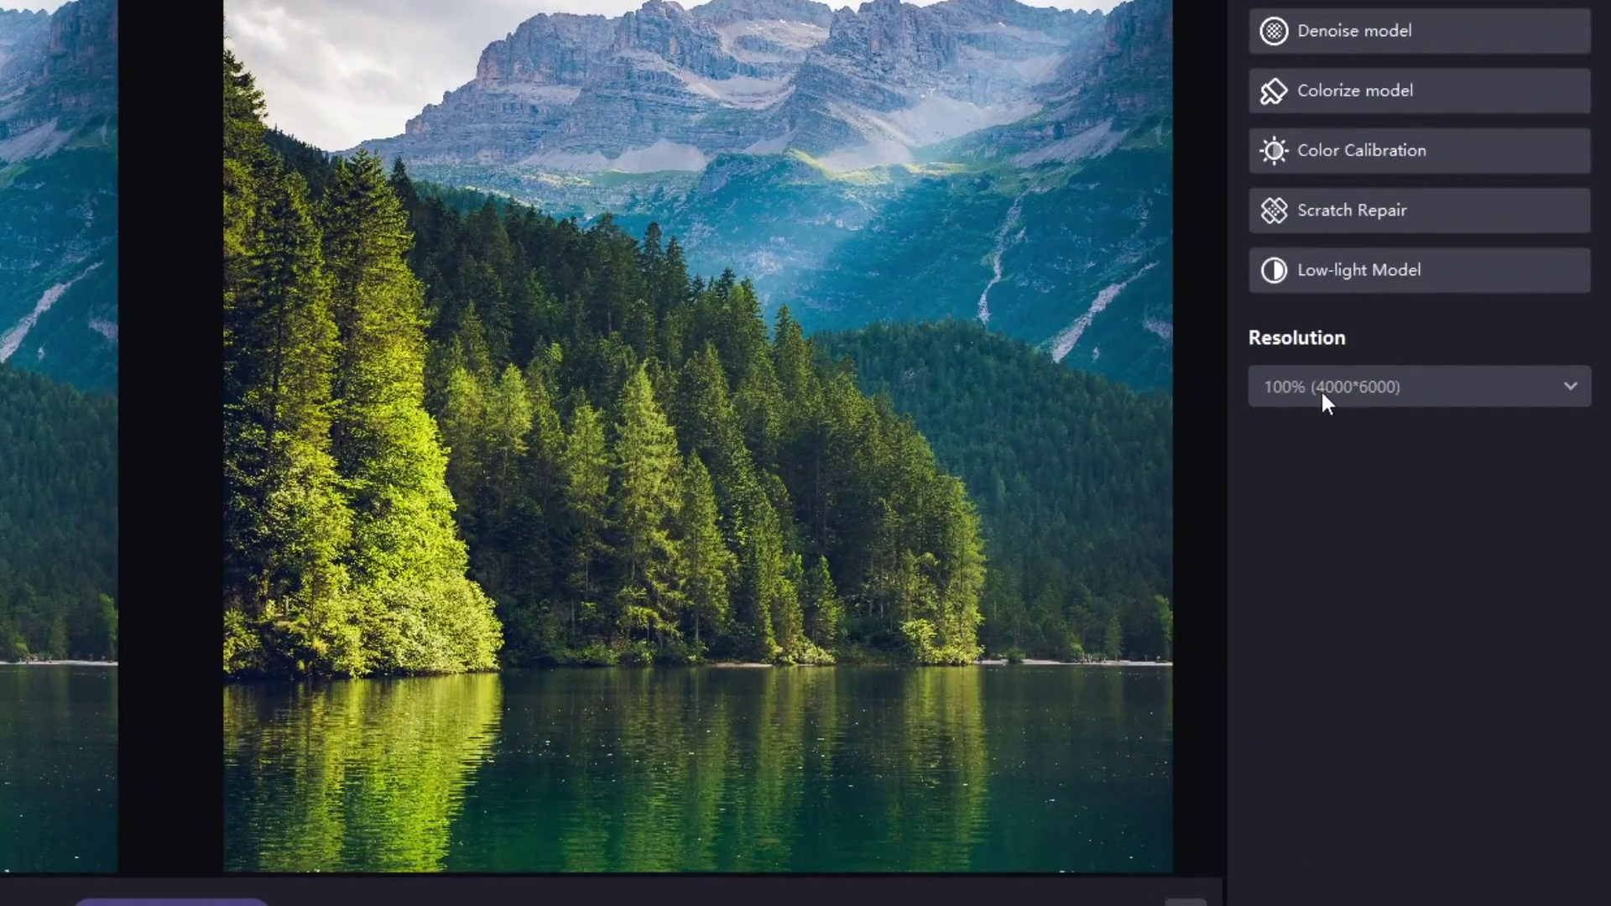
{"action": "left_click", "coordinate": [1423, 481]}
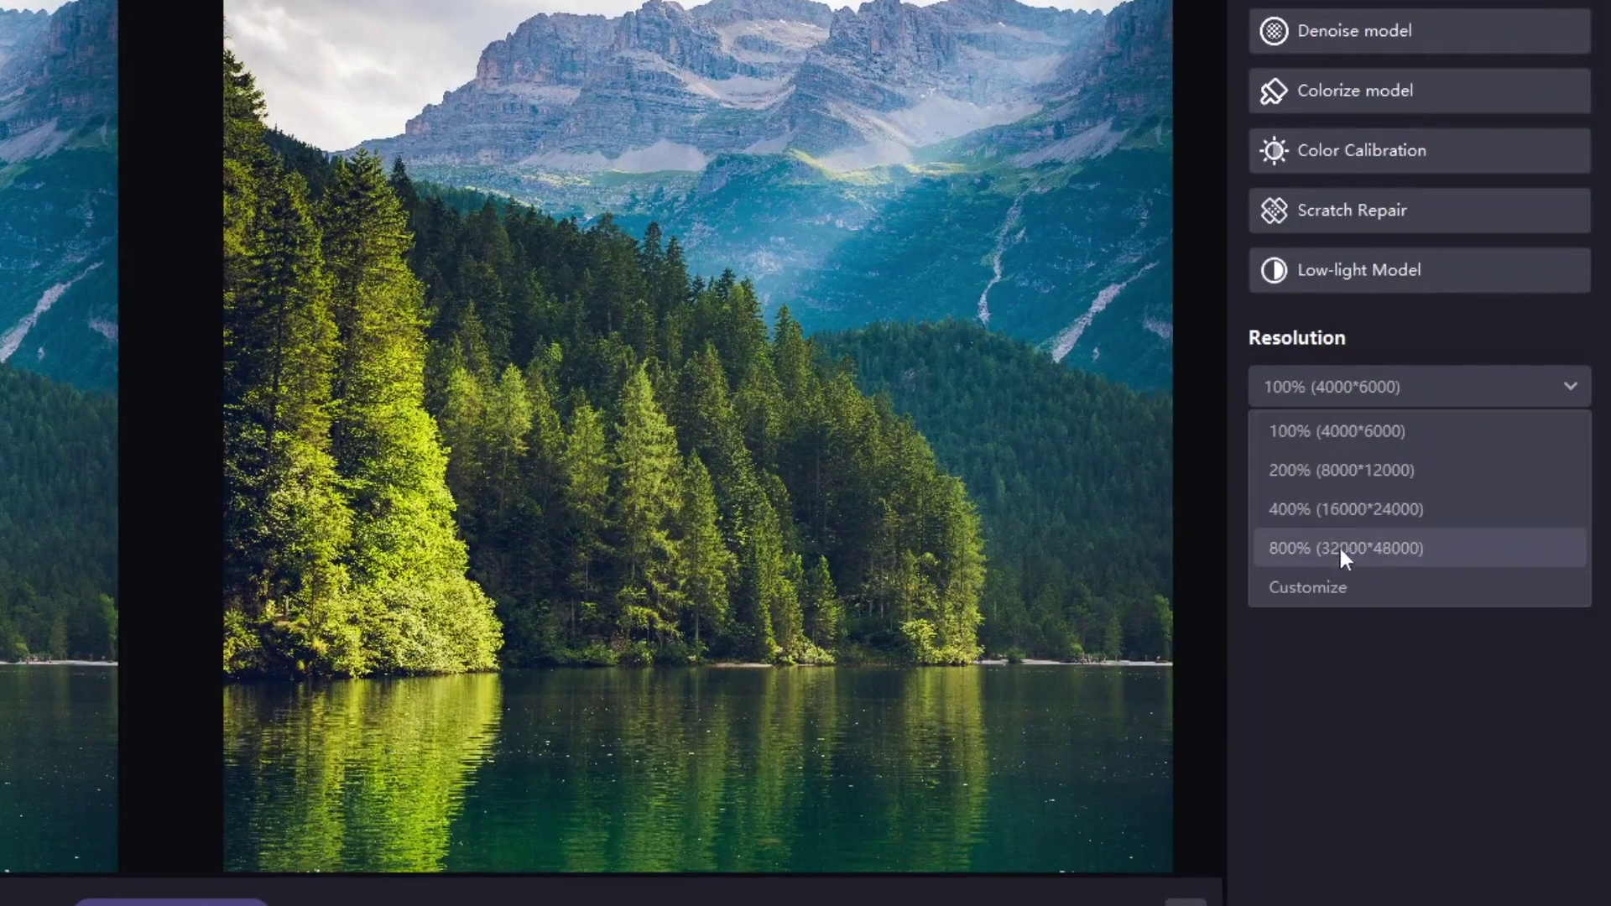
{"action": "left_click", "coordinate": [1376, 677]}
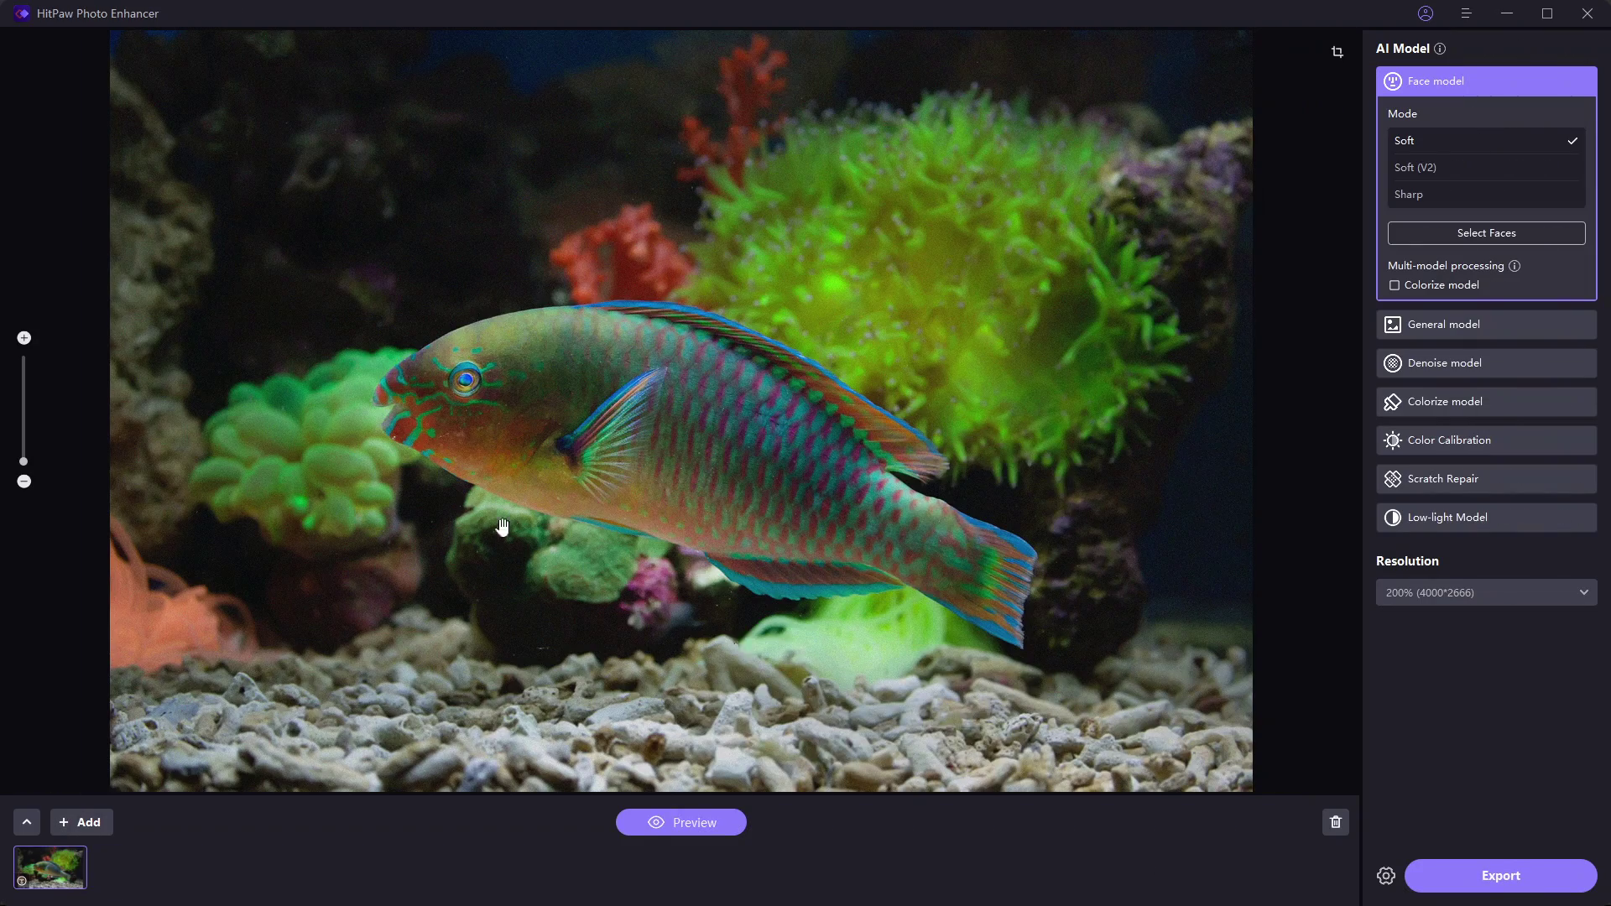
Step: Switch the aquarium fish photo to the Denoise model and zoom into the fish
{"action": "scroll", "coordinate": [447, 415], "scroll_direction": "up", "scroll_amount": 3}
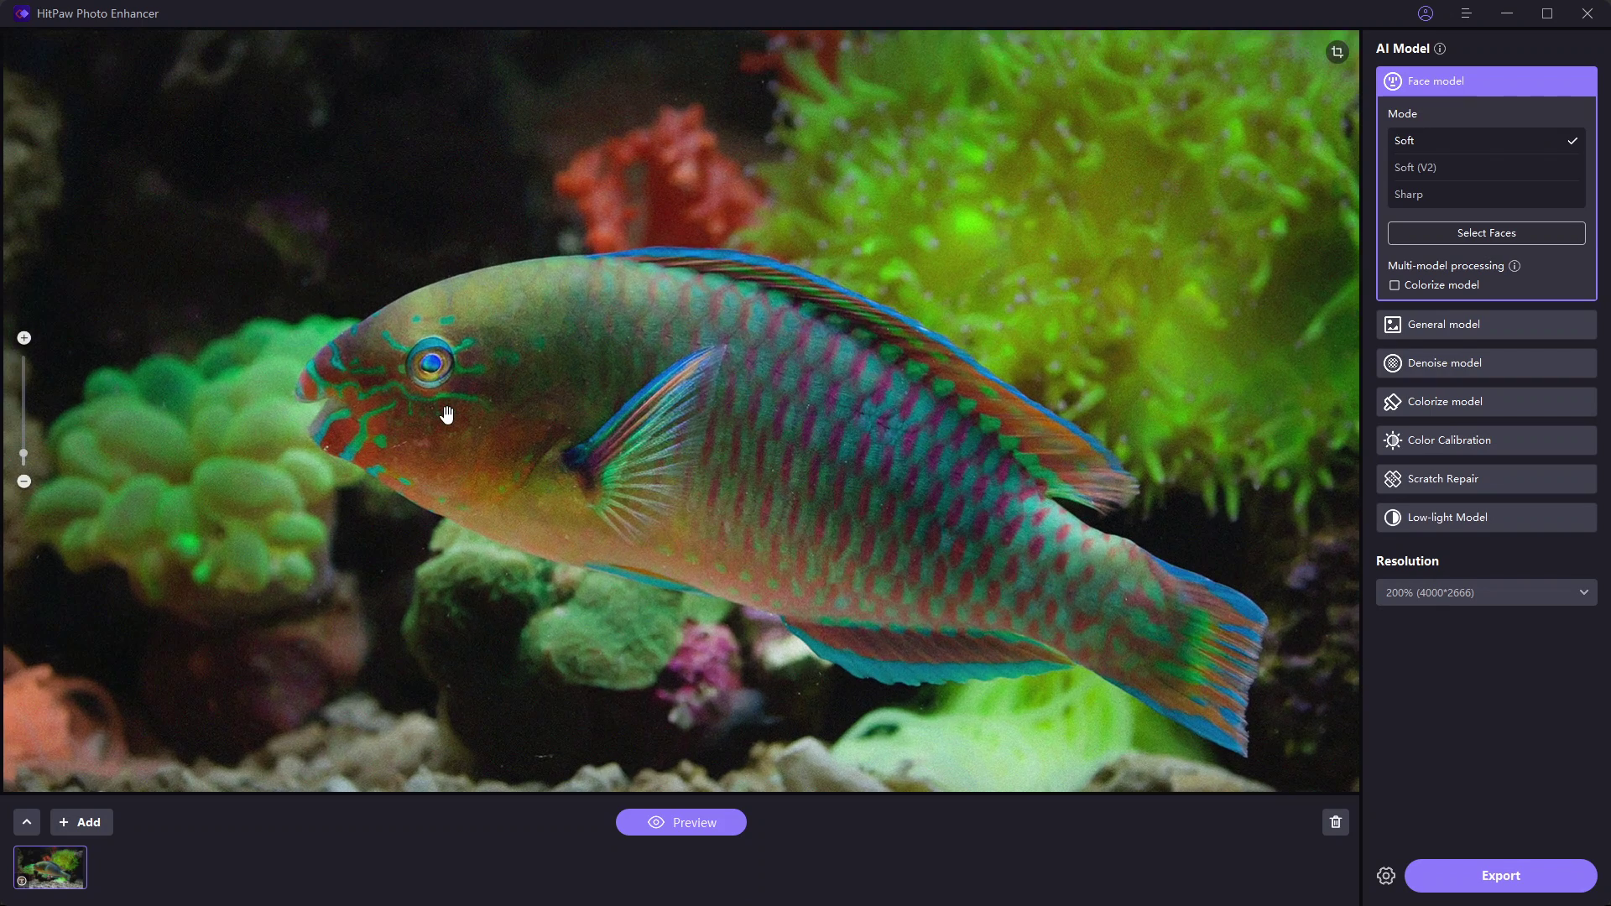
{"action": "scroll", "coordinate": [447, 414], "scroll_direction": "down", "scroll_amount": 3}
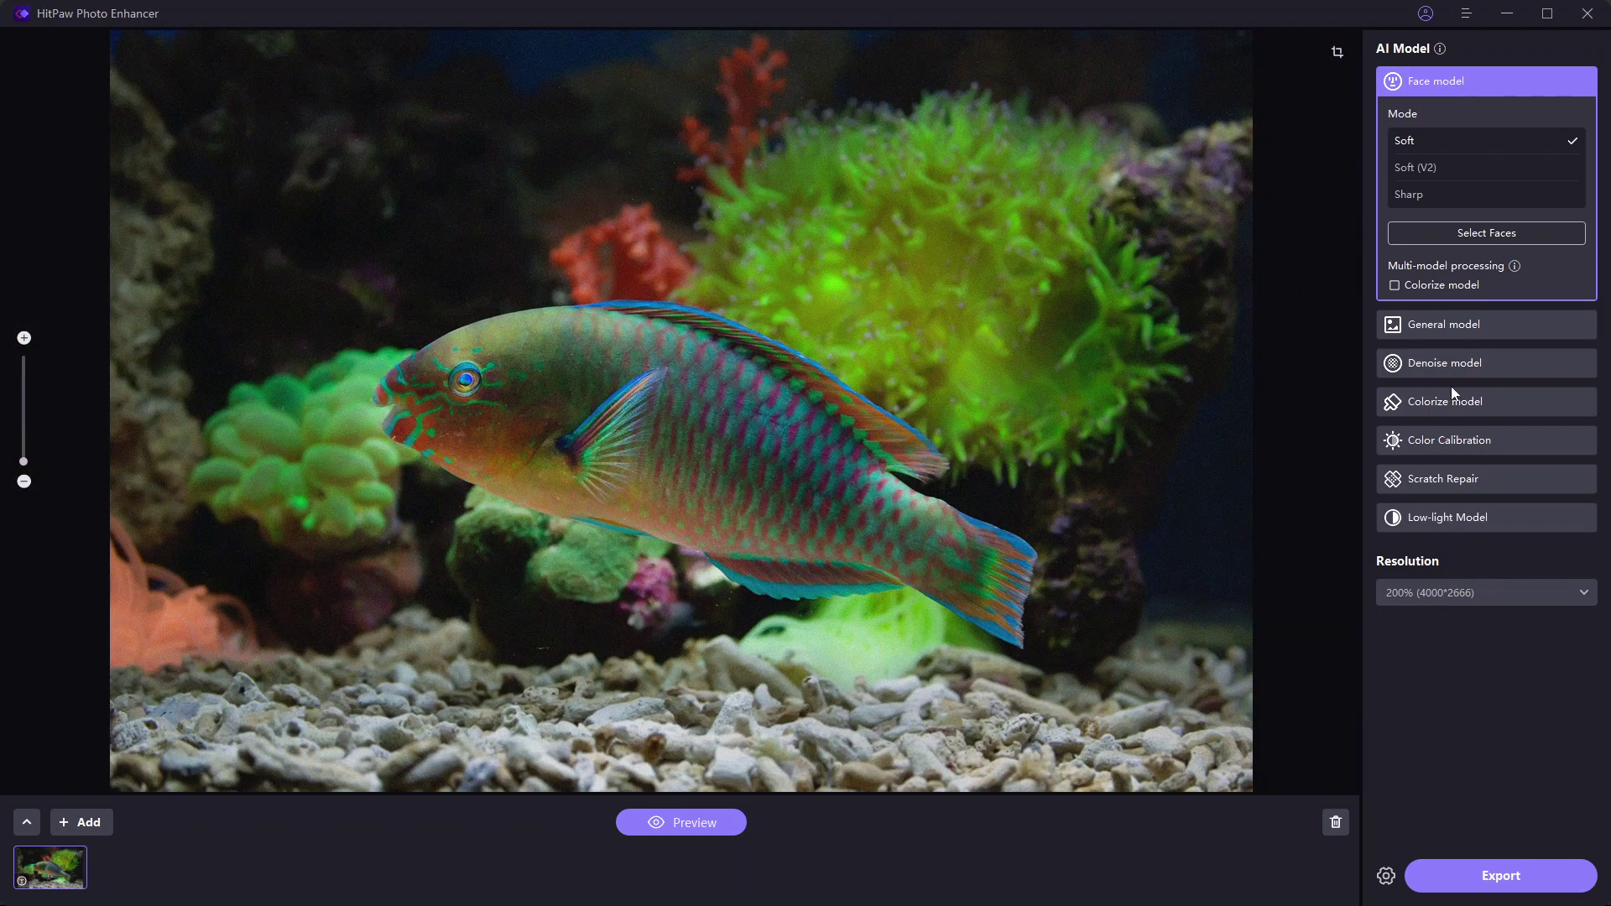
{"action": "left_click", "coordinate": [1448, 368]}
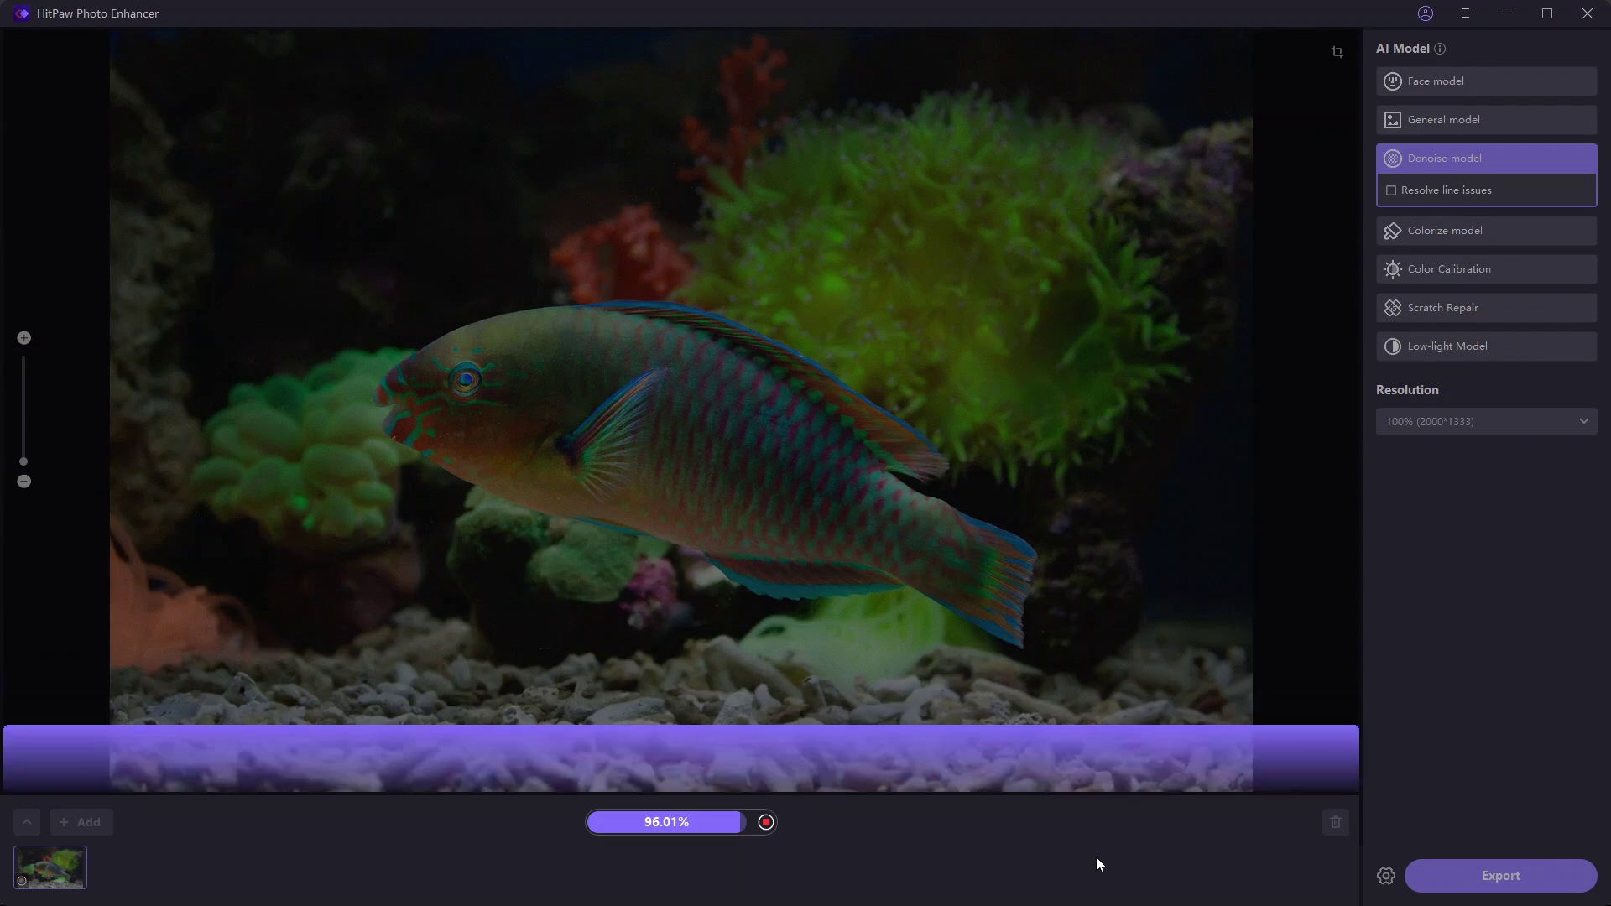
{"action": "scroll", "coordinate": [765, 501], "scroll_direction": "up", "scroll_amount": 4}
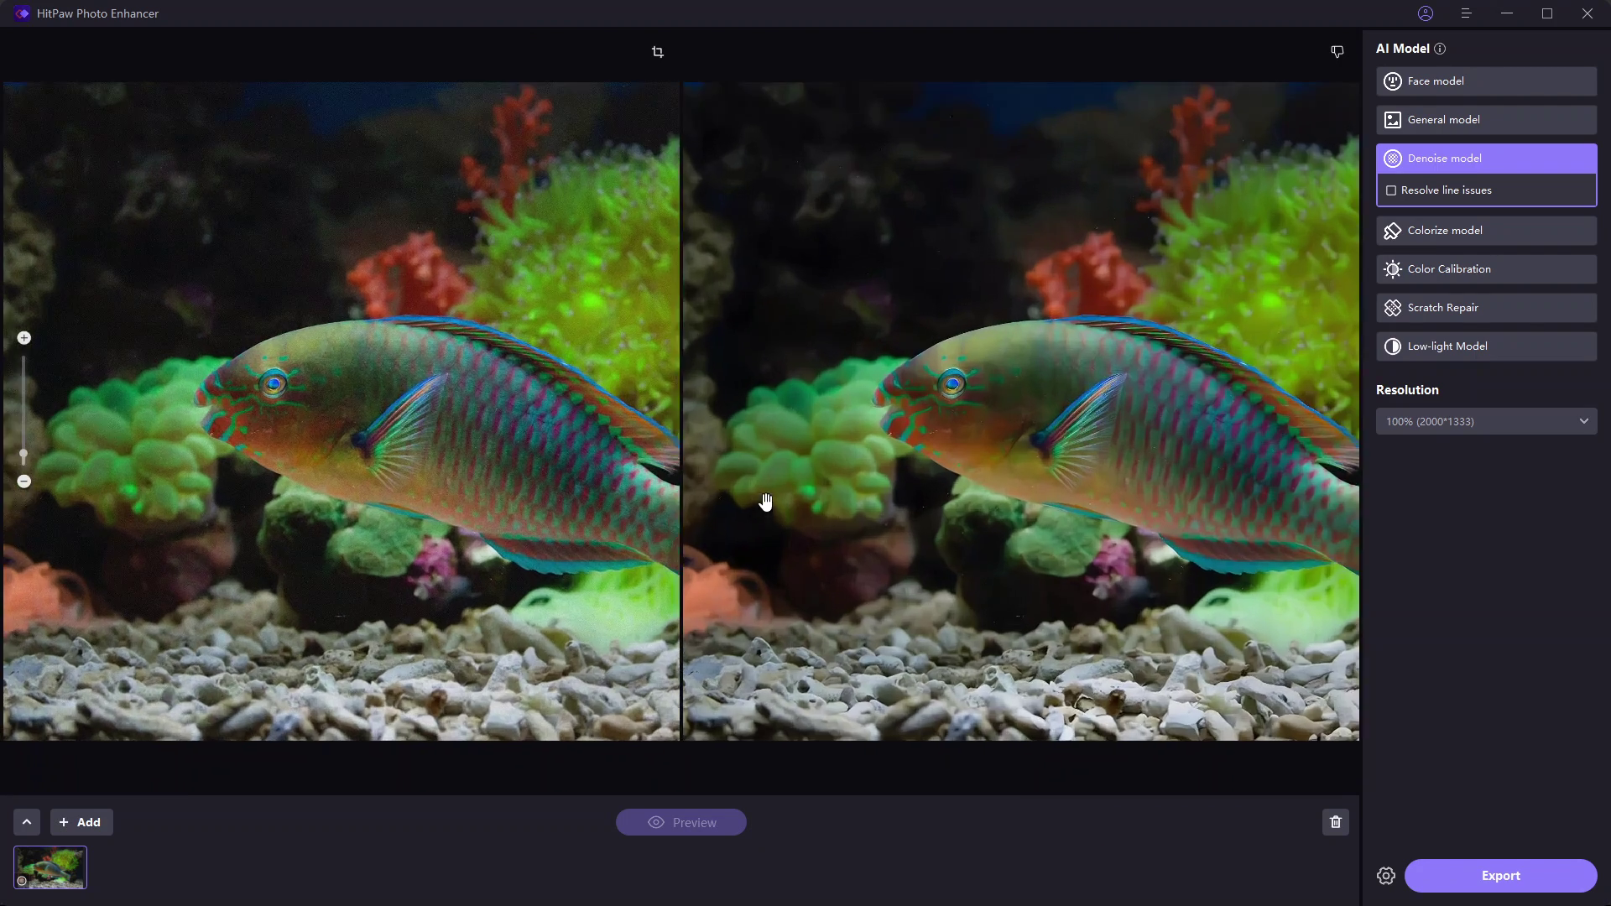
{"action": "scroll", "coordinate": [765, 501], "scroll_direction": "up", "scroll_amount": 2}
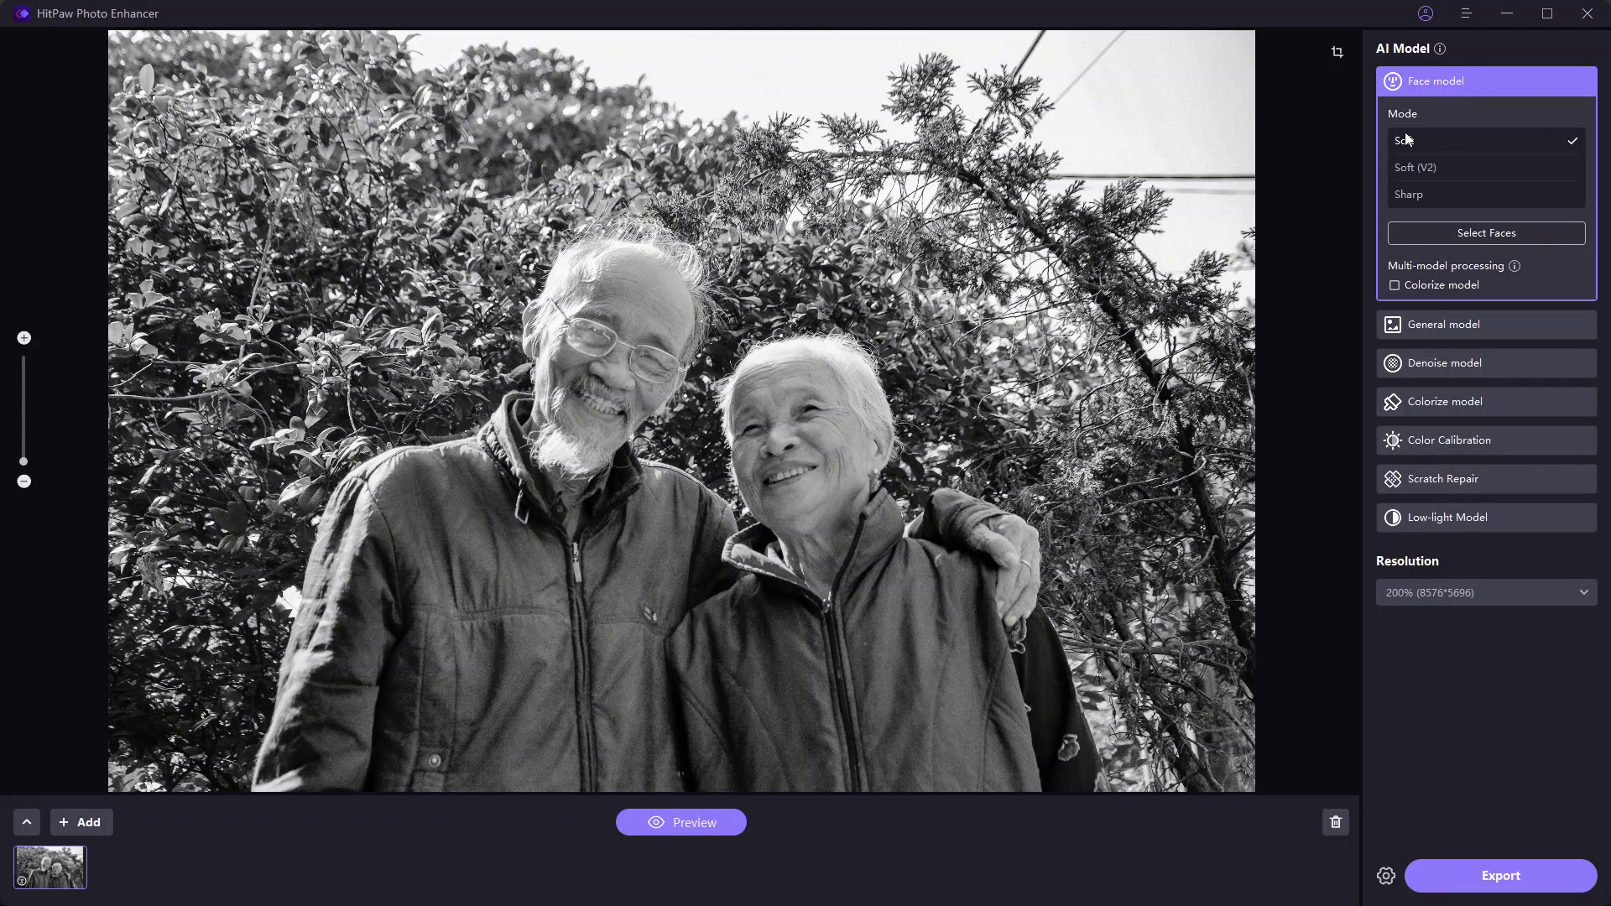
Step: Preview the couple photo with the Colorize model at 100% (4288*2848) resolution
{"action": "left_click", "coordinate": [1437, 398]}
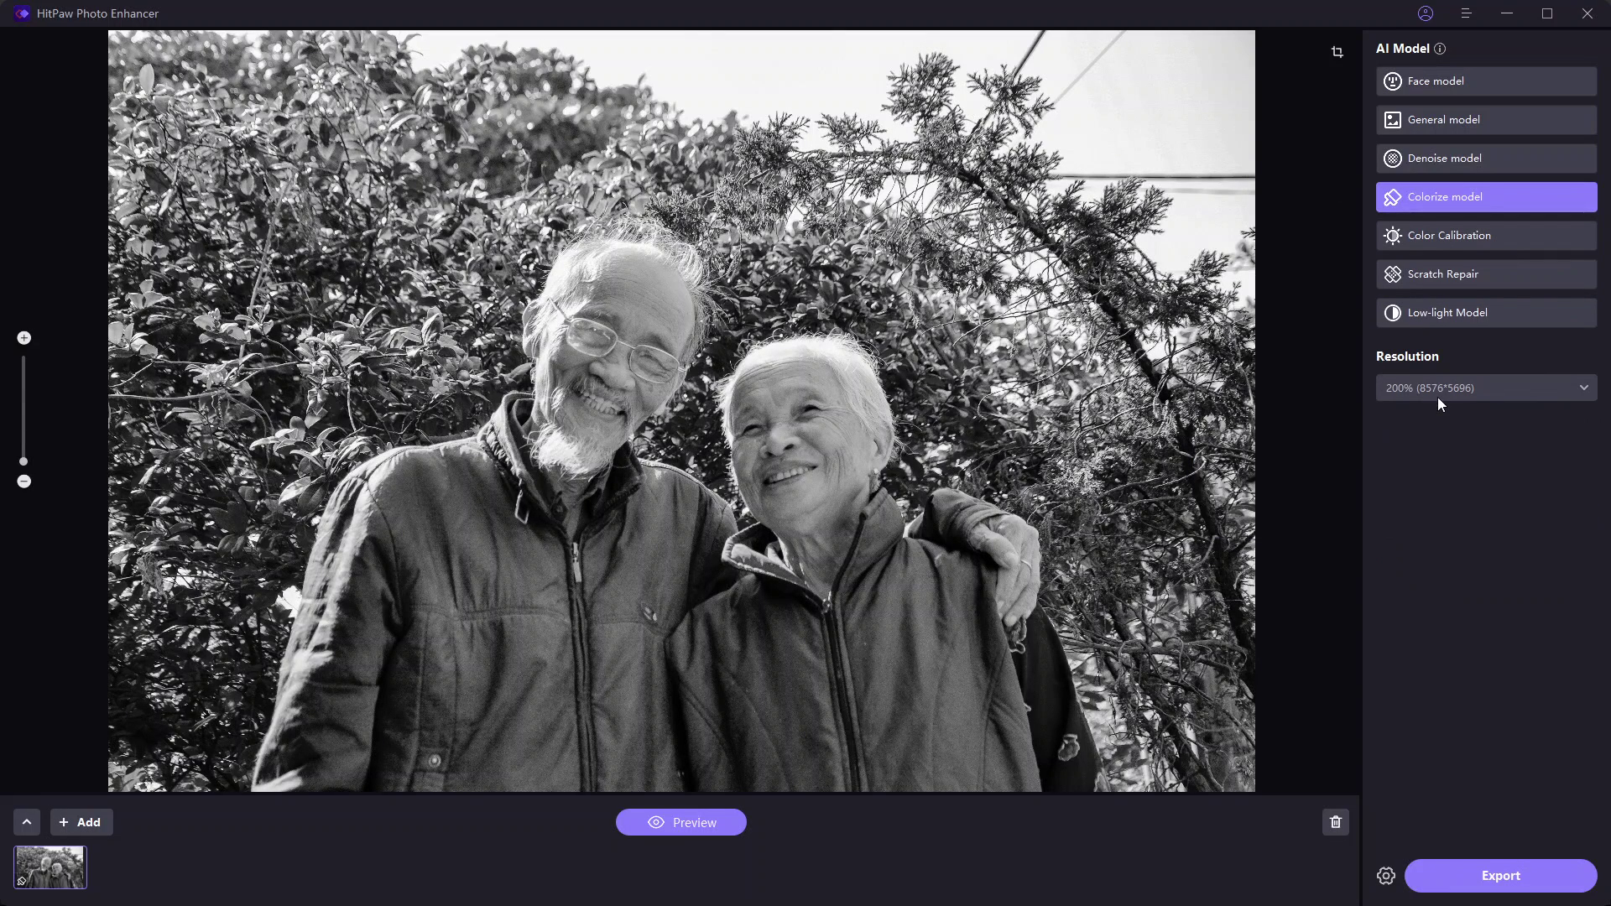
{"action": "left_click", "coordinate": [1421, 390]}
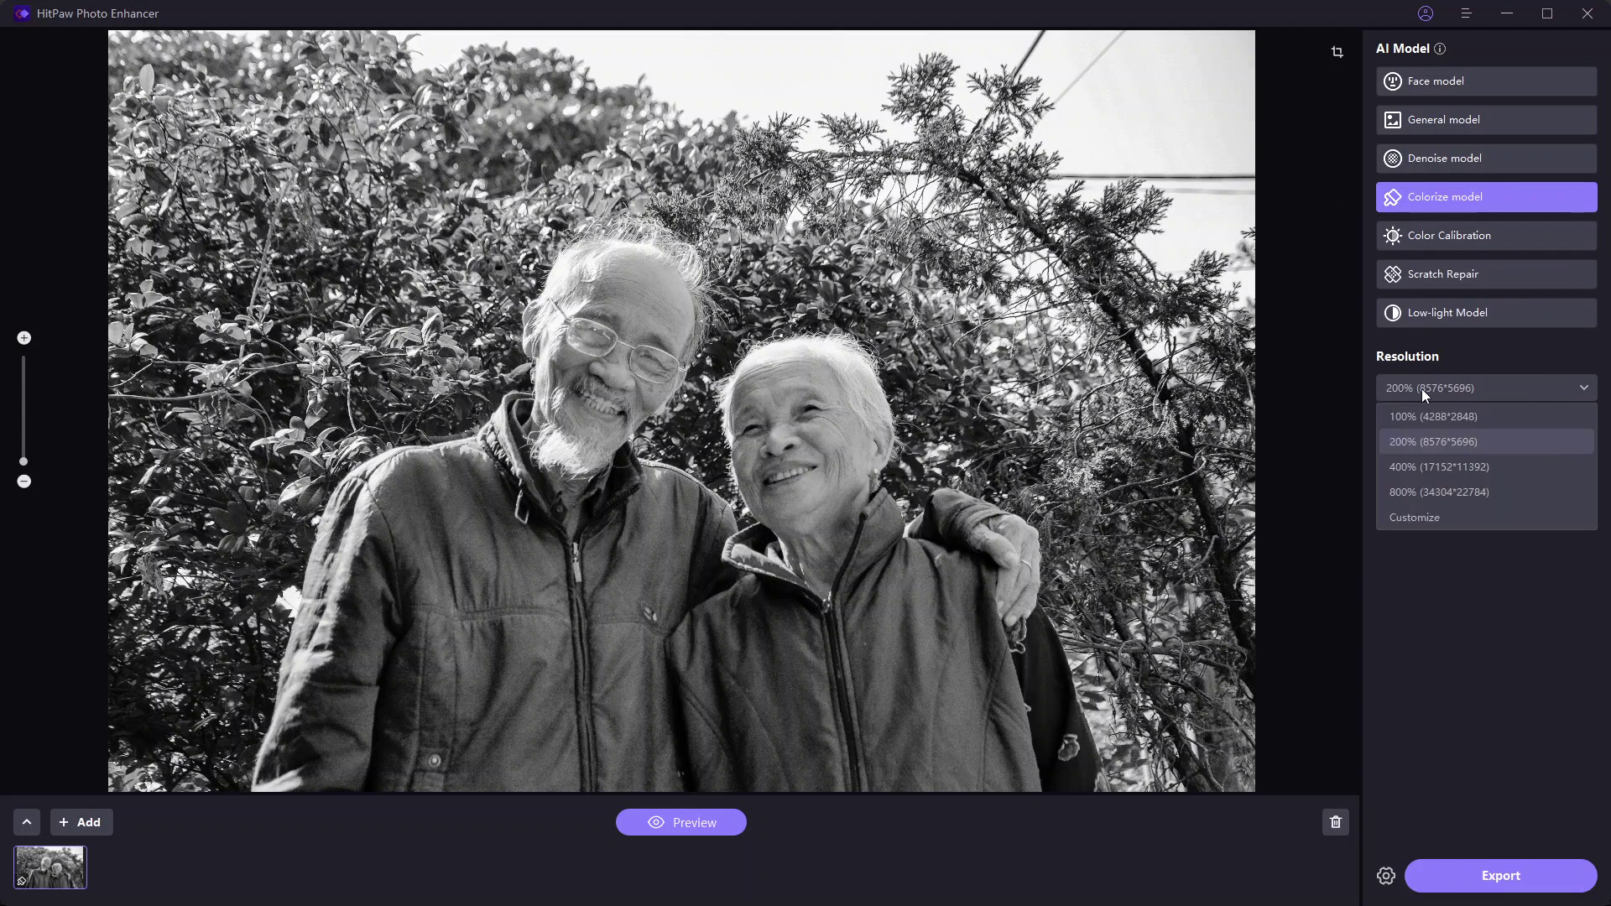
{"action": "left_click", "coordinate": [1422, 409]}
{"action": "left_click", "coordinate": [709, 821]}
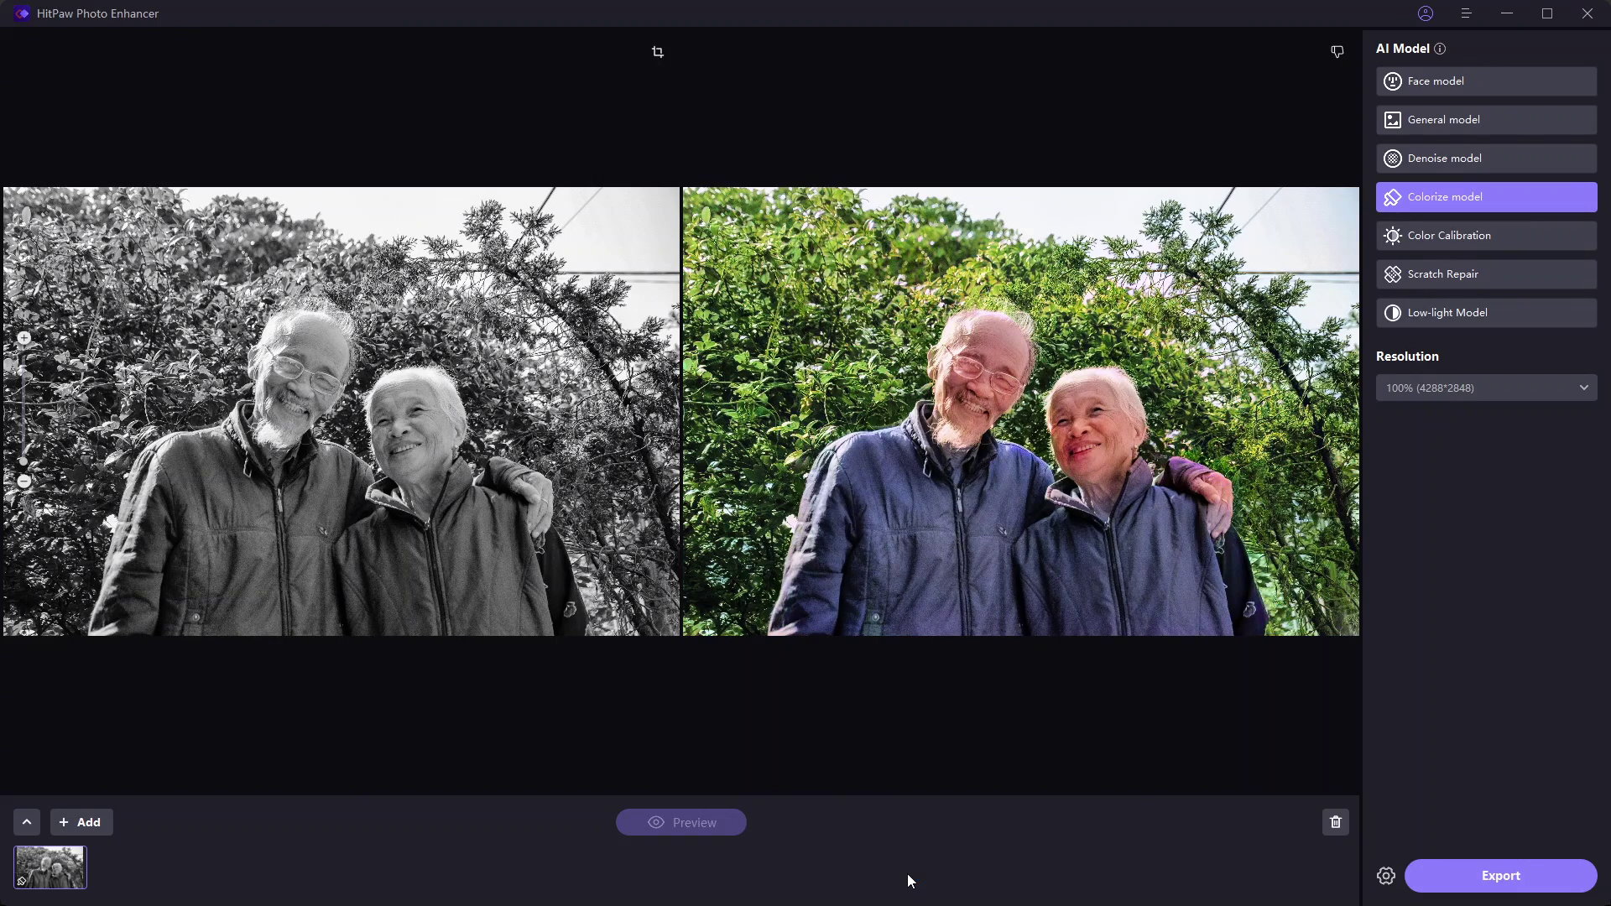
Step: Zoom in and out on the colorized before/after comparison
{"action": "scroll", "coordinate": [983, 406], "scroll_direction": "up", "scroll_amount": 3}
{"action": "scroll", "coordinate": [983, 406], "scroll_direction": "up", "scroll_amount": 1}
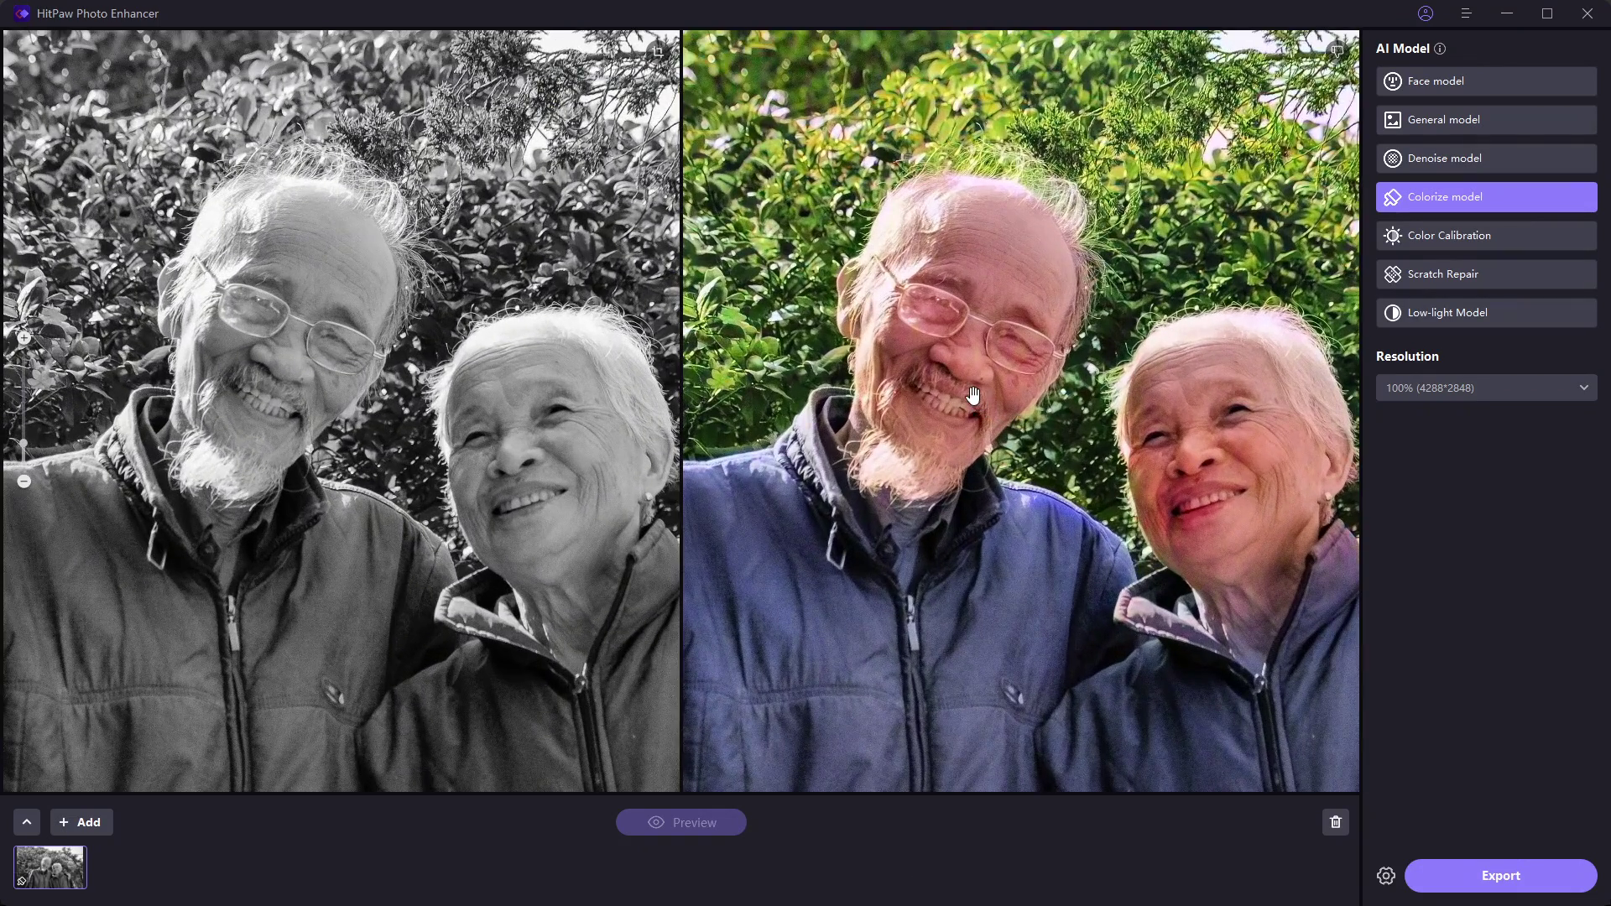
{"action": "scroll", "coordinate": [990, 209], "scroll_direction": "up", "scroll_amount": 3}
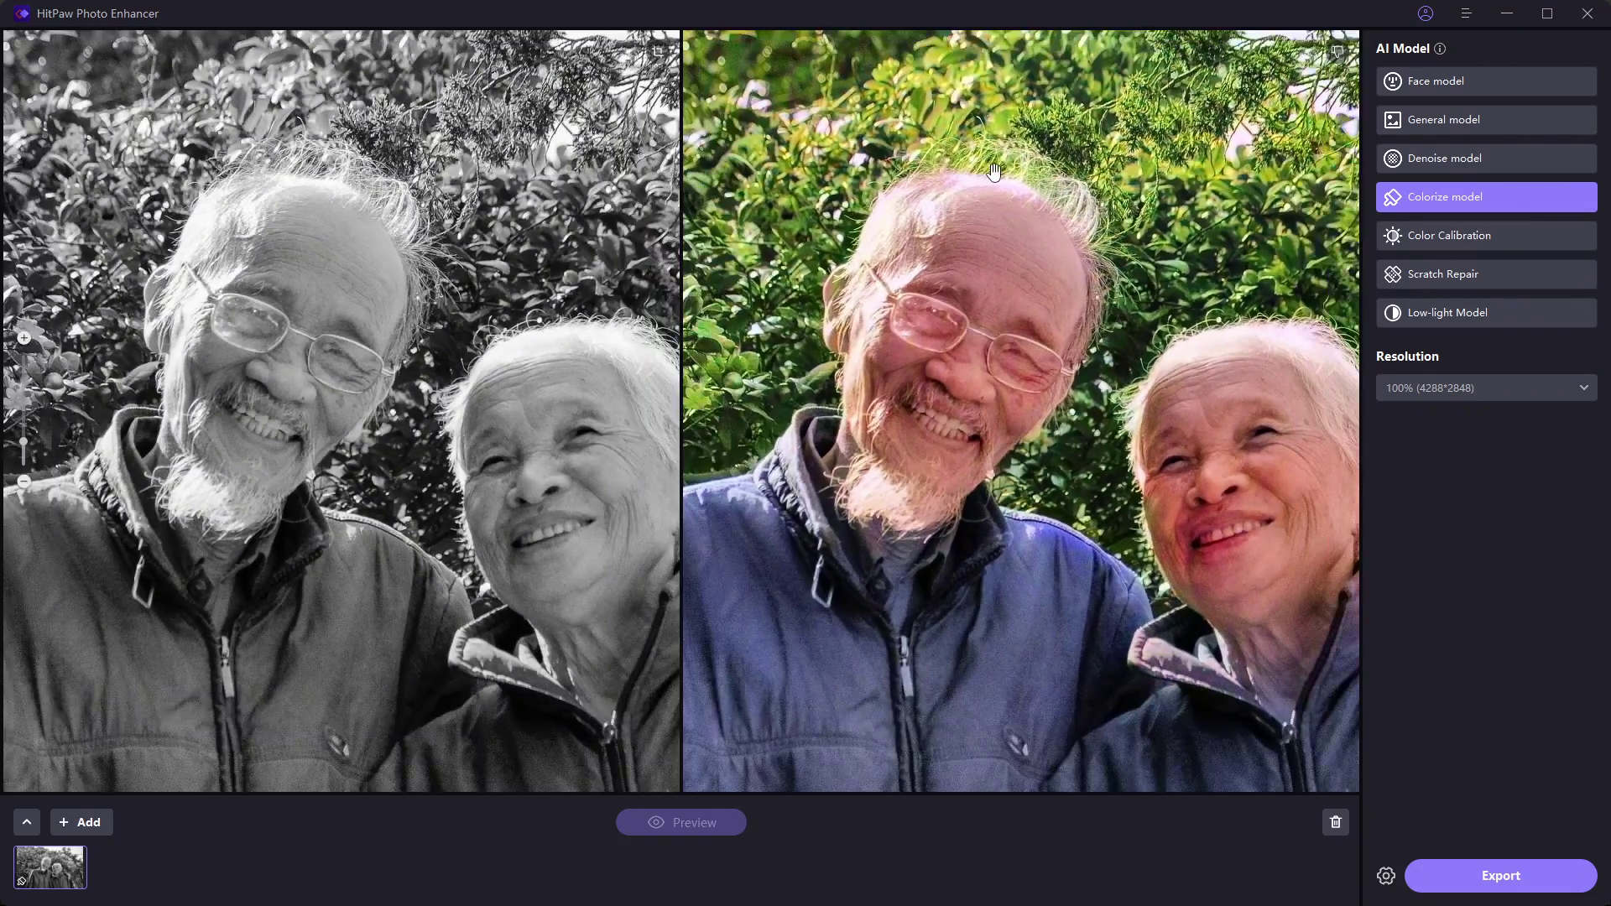
{"action": "scroll", "coordinate": [1141, 97], "scroll_direction": "down", "scroll_amount": 1}
{"action": "scroll", "coordinate": [805, 270], "scroll_direction": "up", "scroll_amount": 1}
{"action": "scroll", "coordinate": [805, 270], "scroll_direction": "down", "scroll_amount": 2}
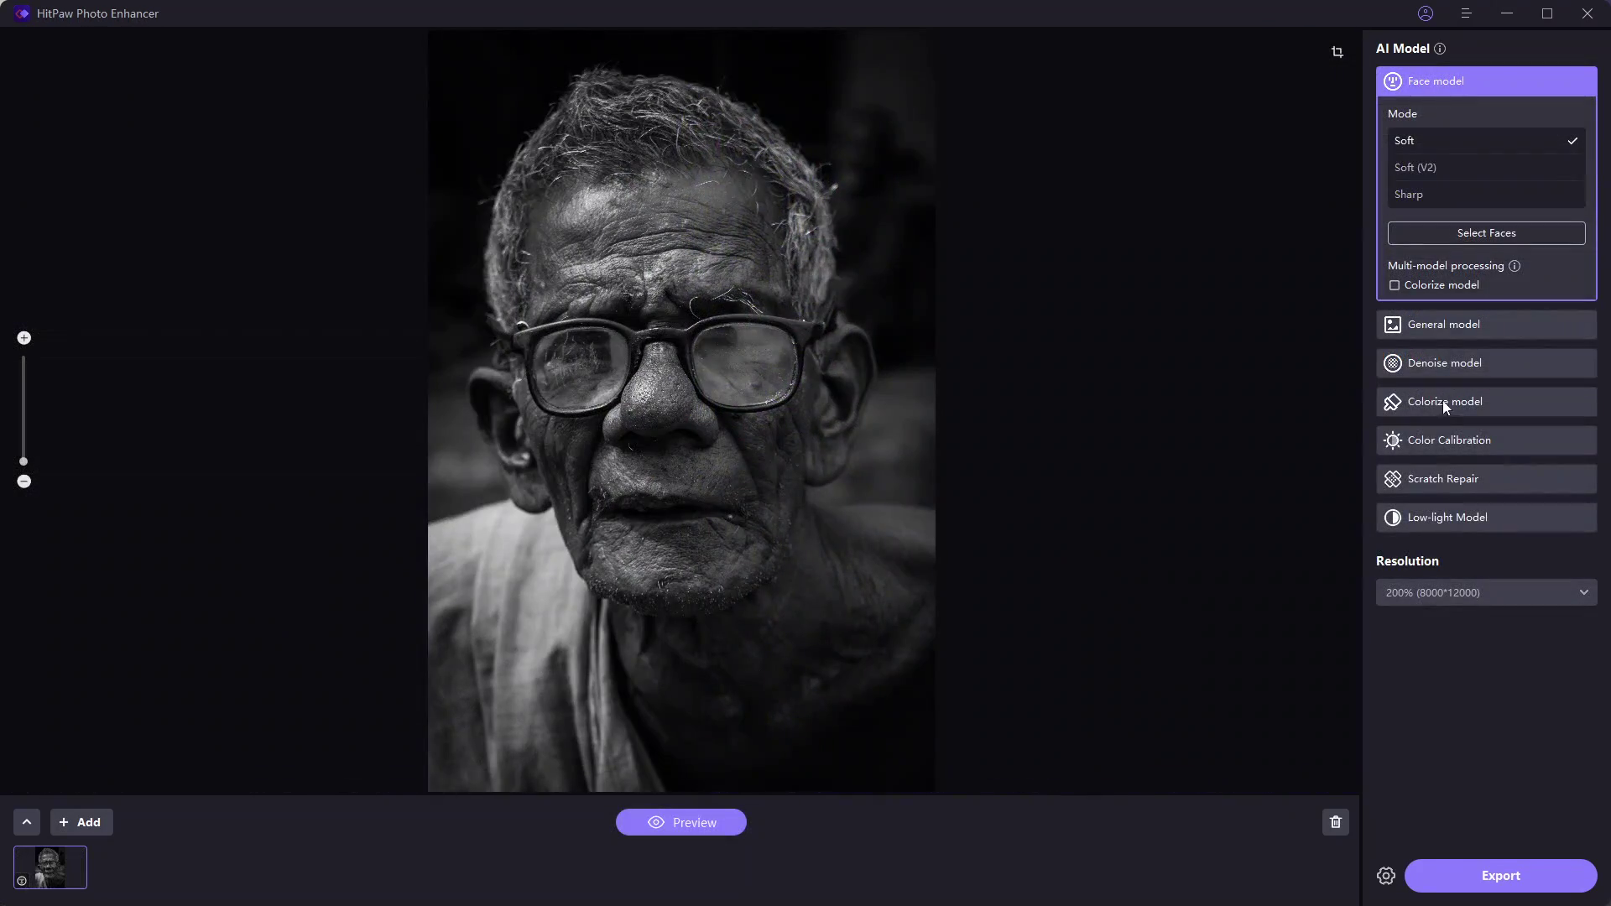
Step: Run Colorize previews on the glasses portrait and the bearded man's portrait
{"action": "left_click", "coordinate": [1442, 401]}
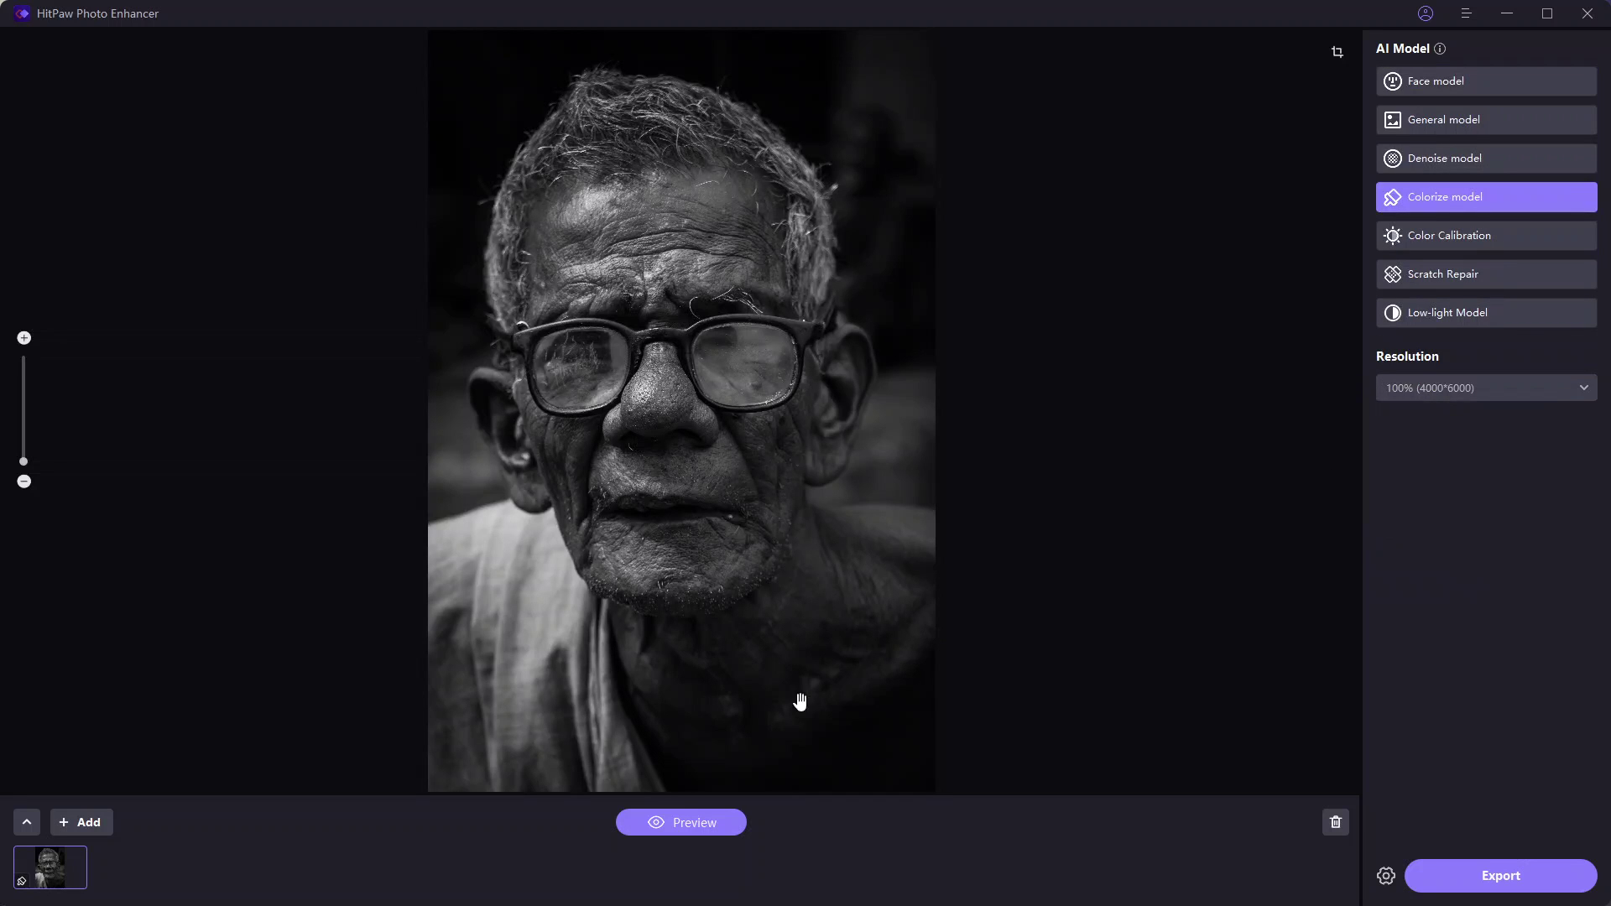
{"action": "left_click", "coordinate": [679, 818]}
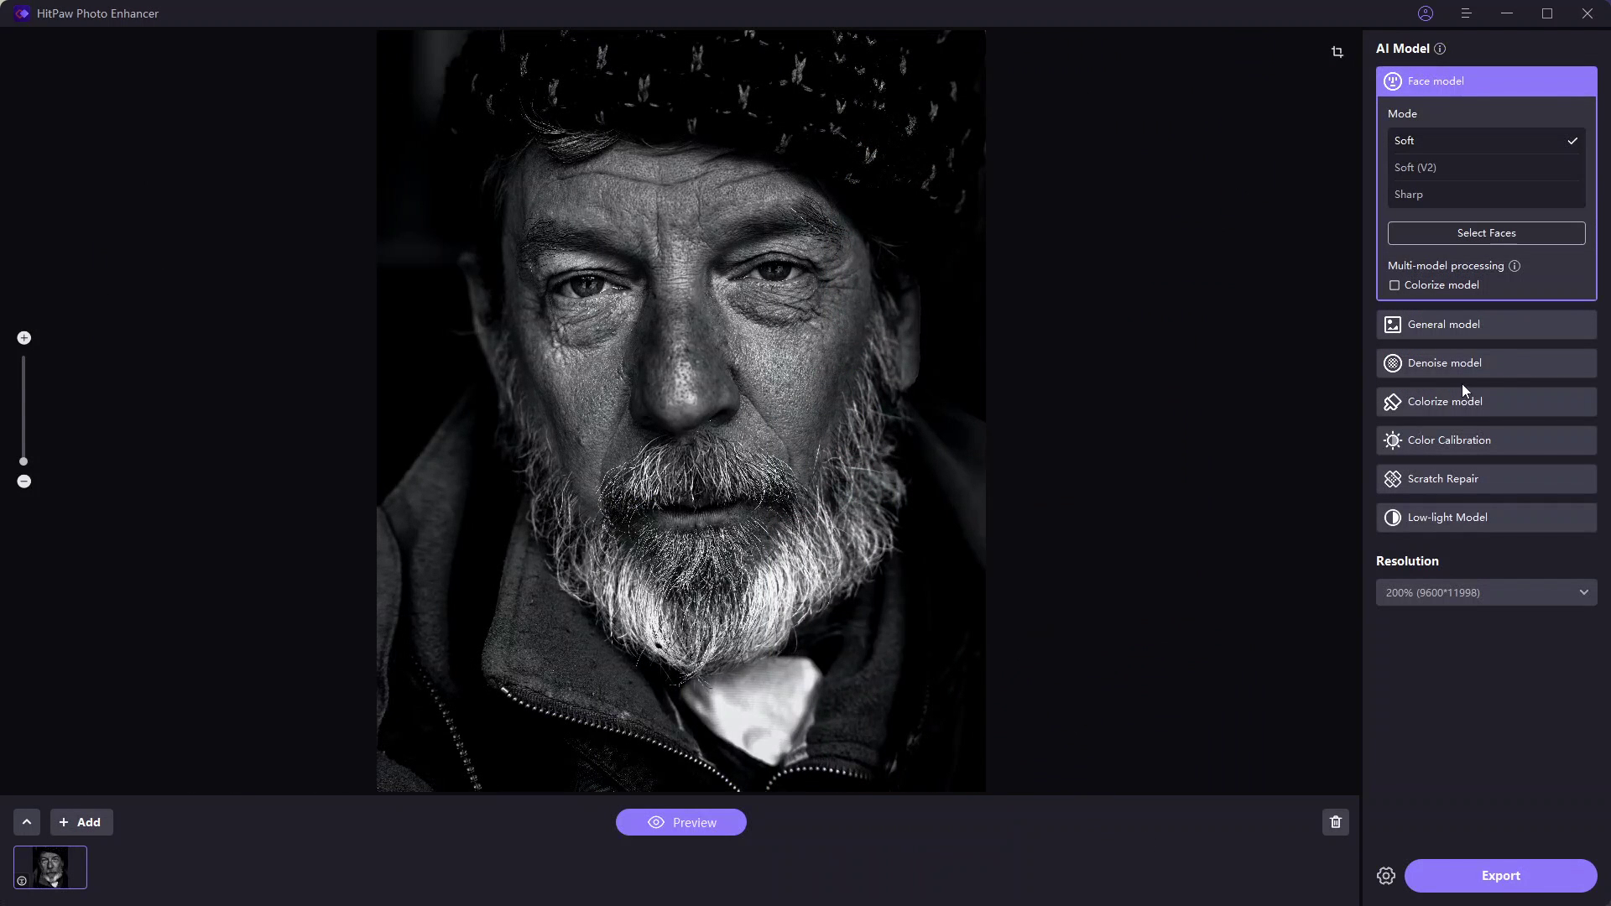
{"action": "left_click", "coordinate": [1456, 404]}
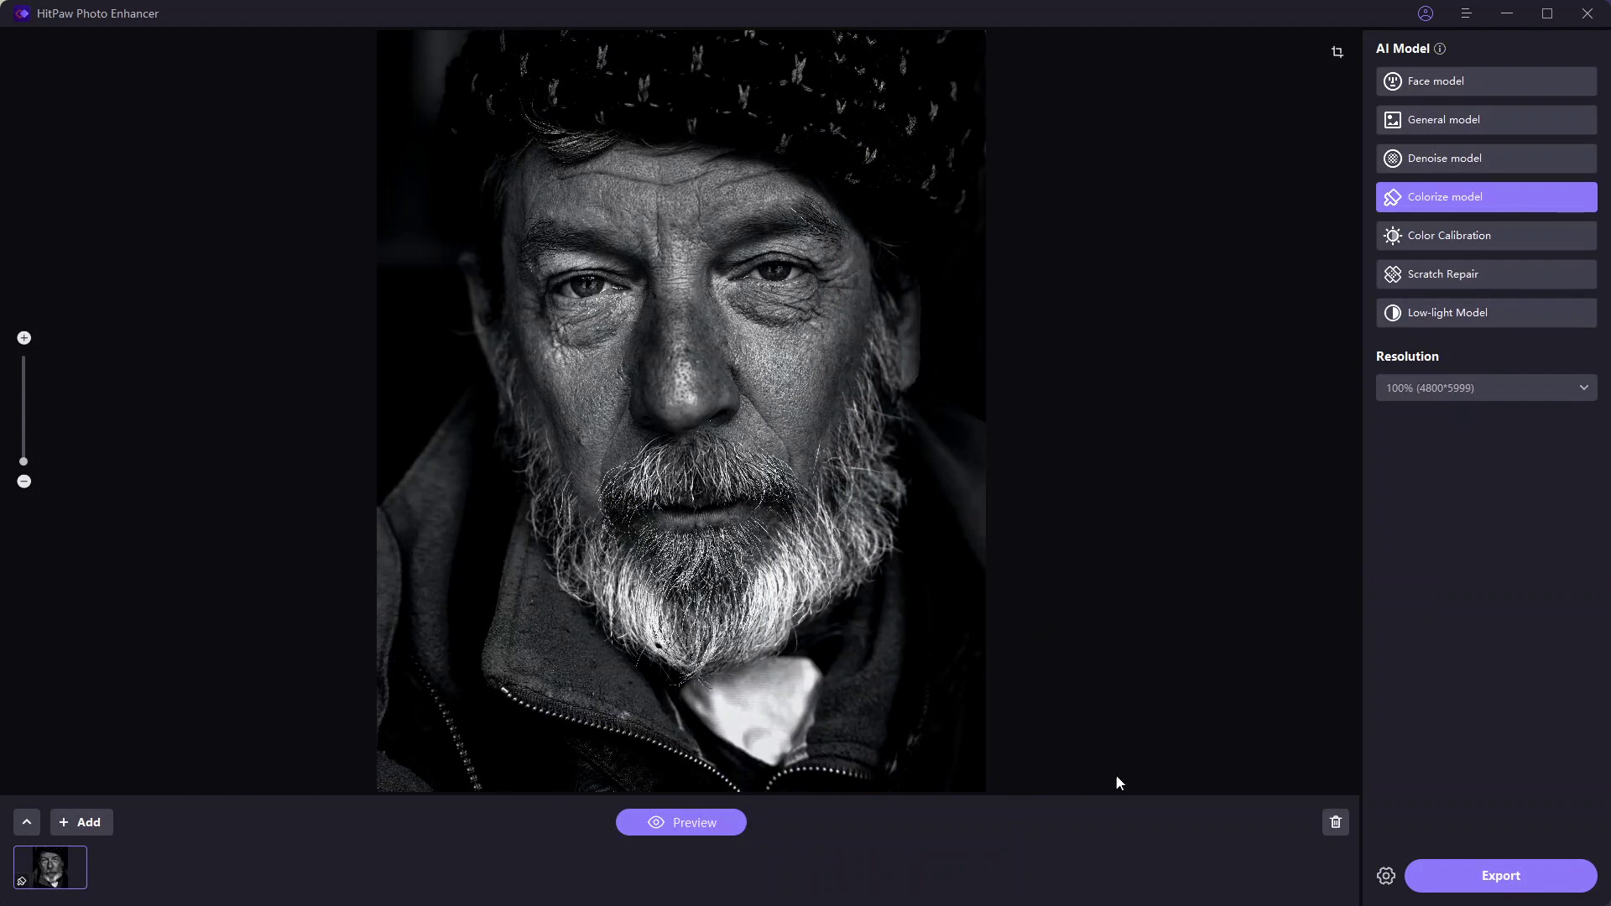
{"action": "left_click", "coordinate": [696, 822]}
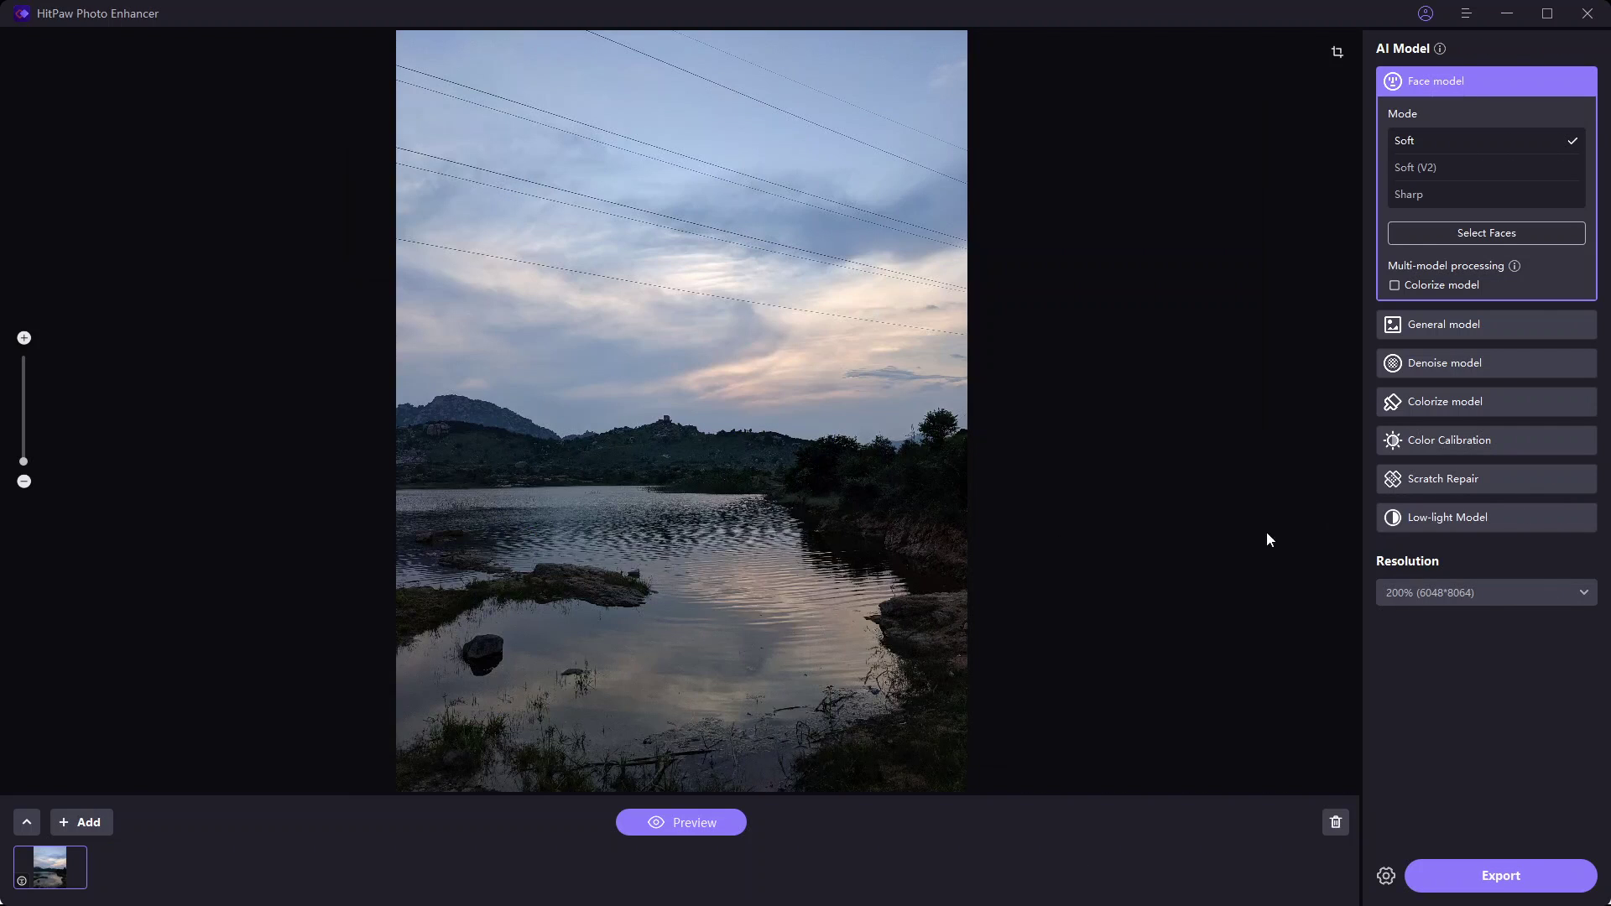
Step: Brighten the dusky lake photo with the Low-light Model and compare the before/after preview
{"action": "mouse_move", "coordinate": [1434, 519]}
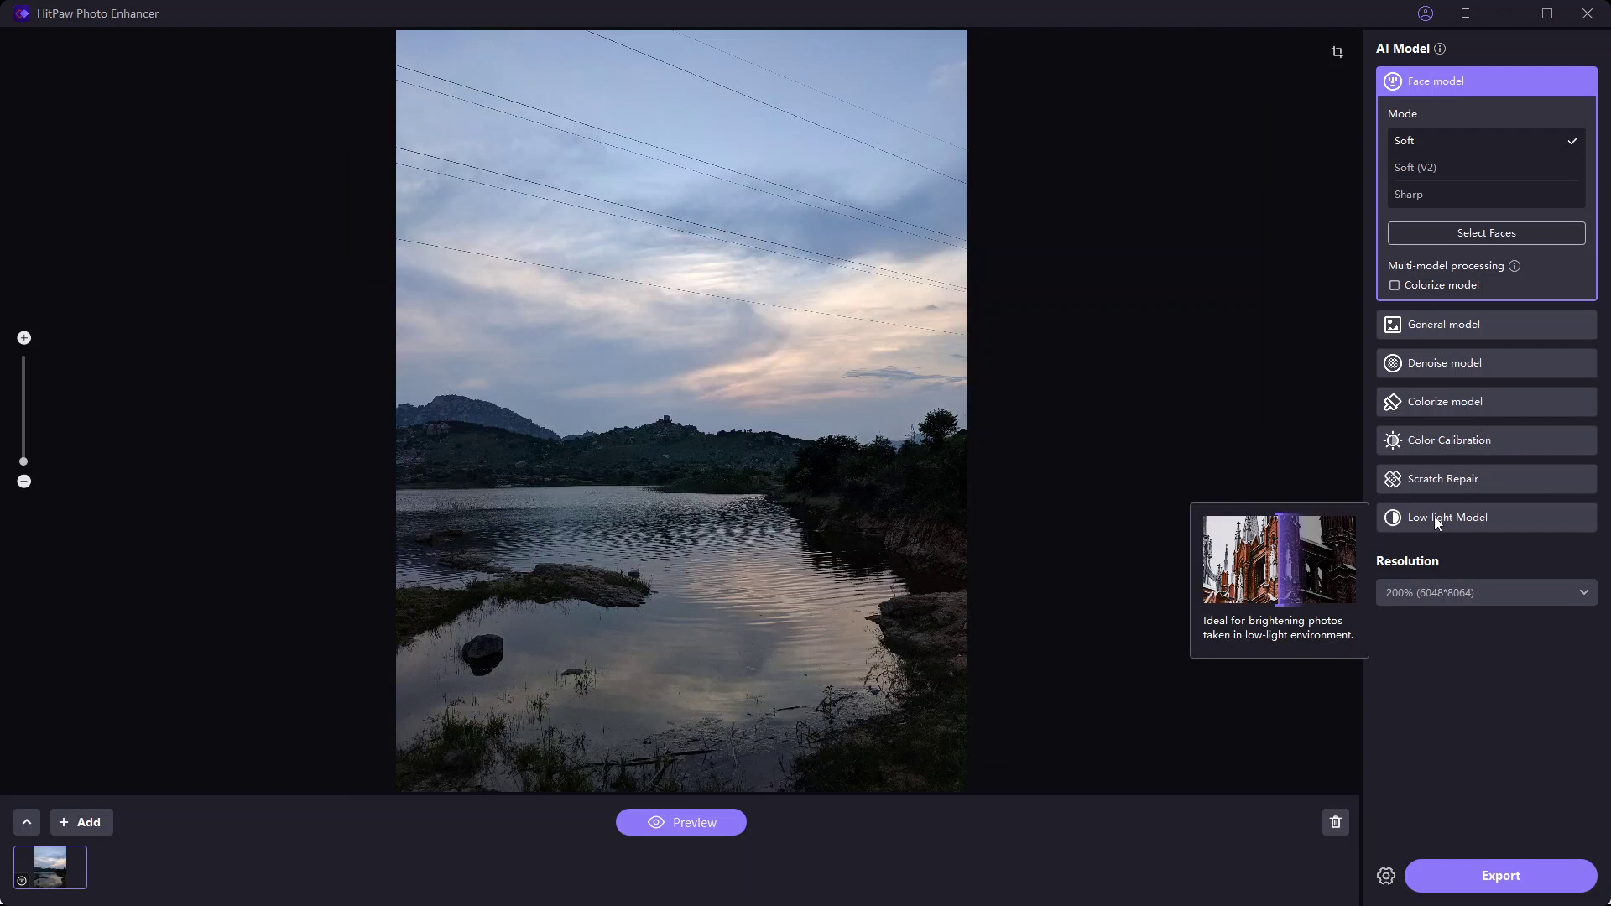
{"action": "left_click", "coordinate": [1435, 518]}
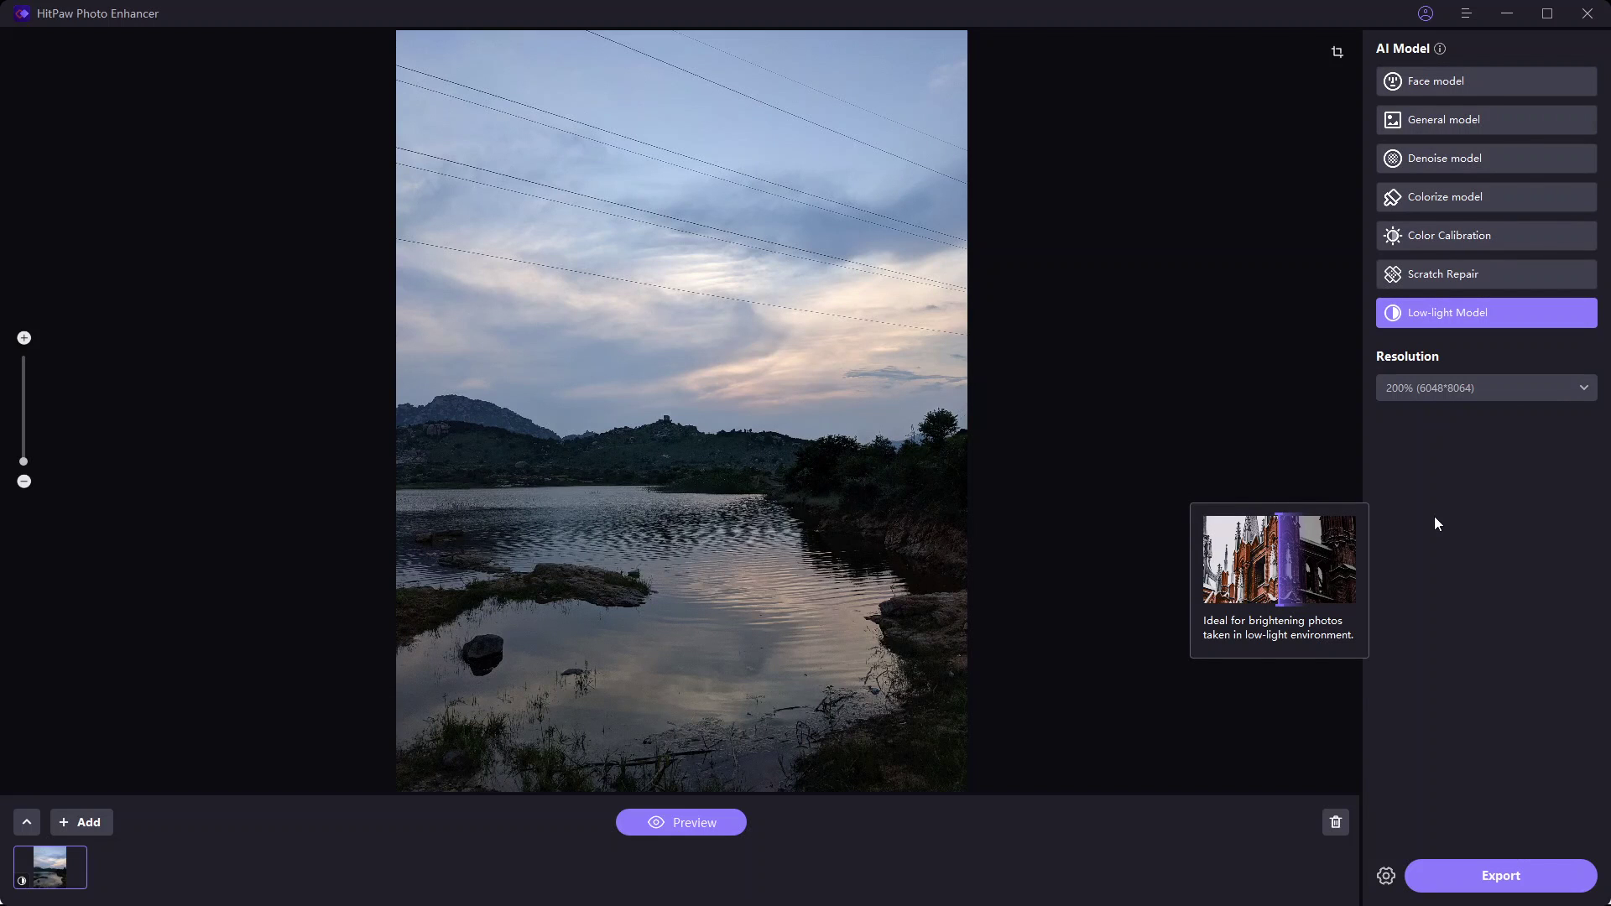
{"action": "left_click", "coordinate": [713, 827]}
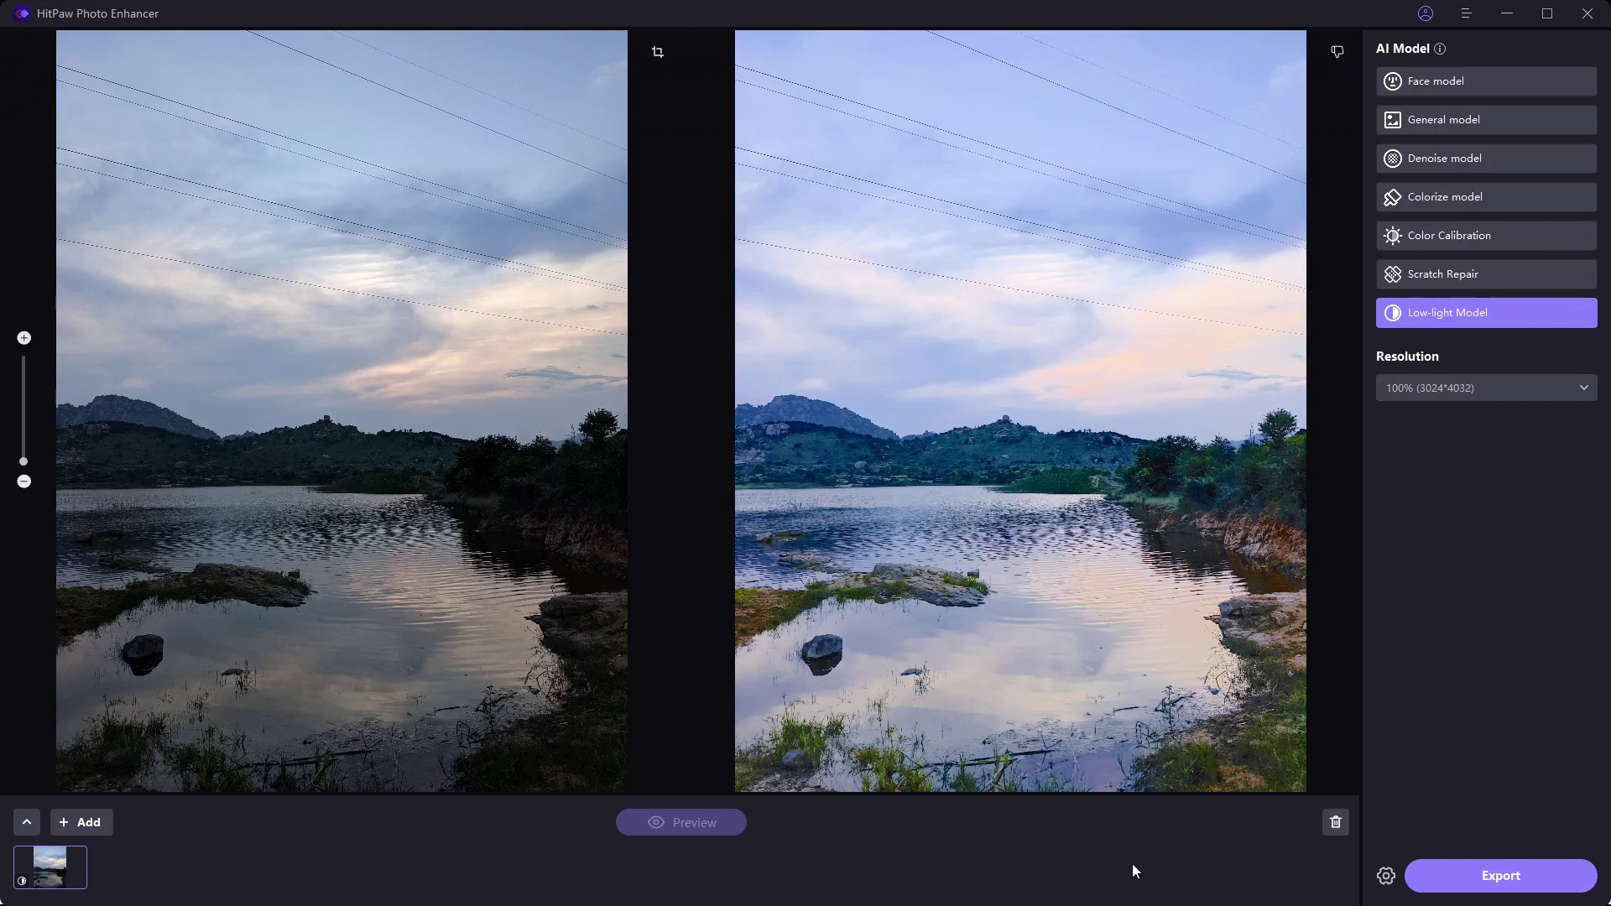
{"action": "scroll", "coordinate": [1068, 532], "scroll_direction": "up", "scroll_amount": 2}
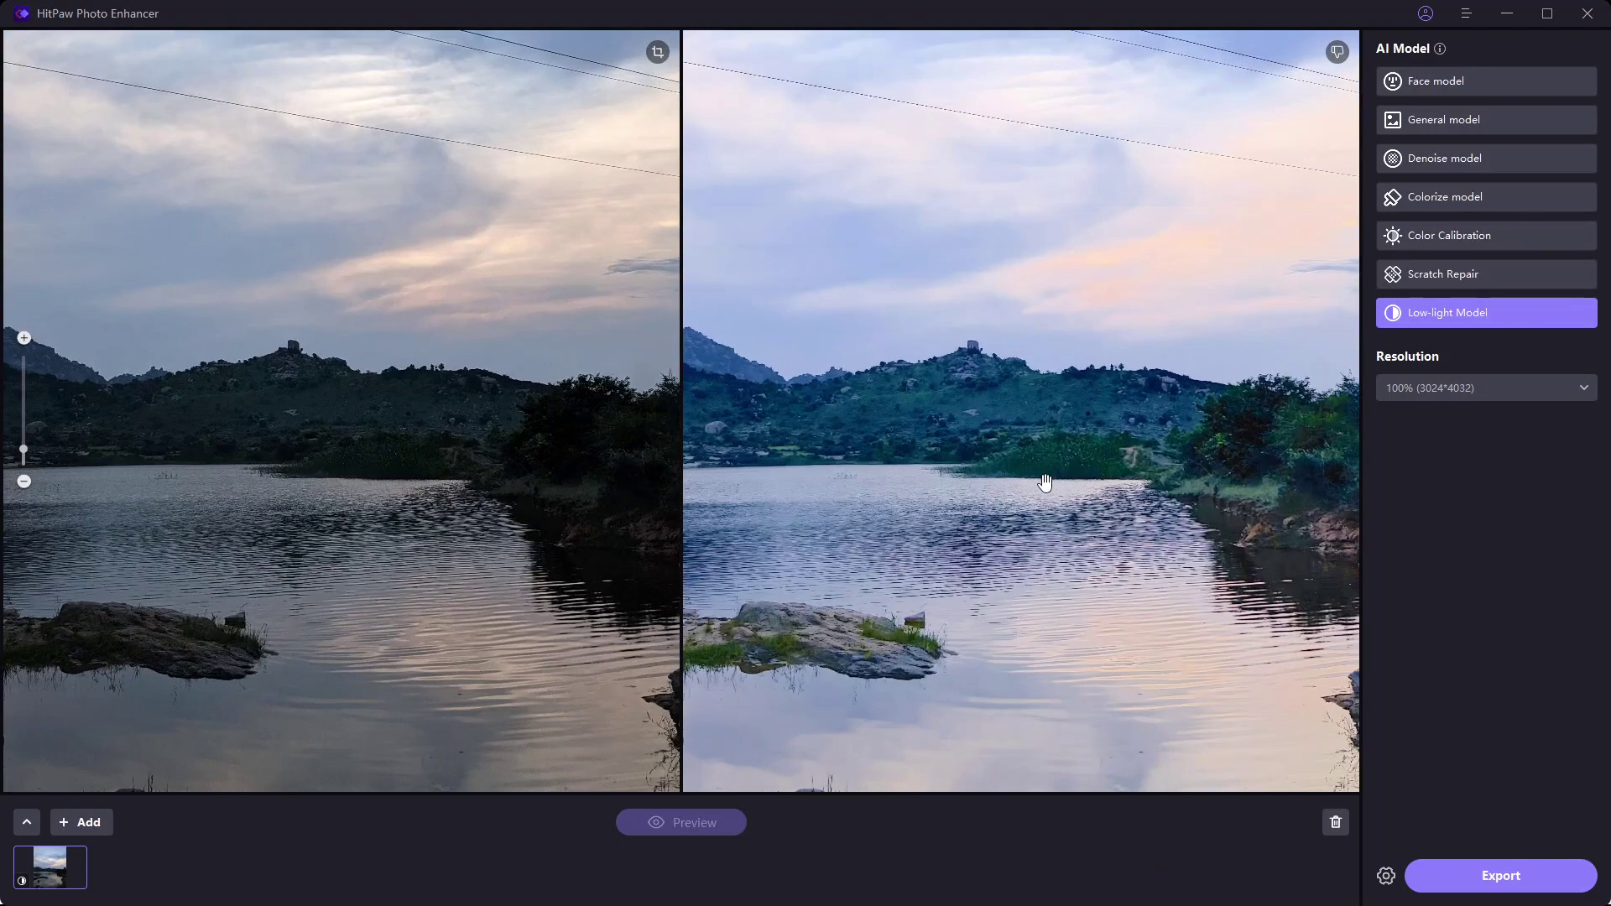
{"action": "scroll", "coordinate": [1045, 481], "scroll_direction": "down", "scroll_amount": 2}
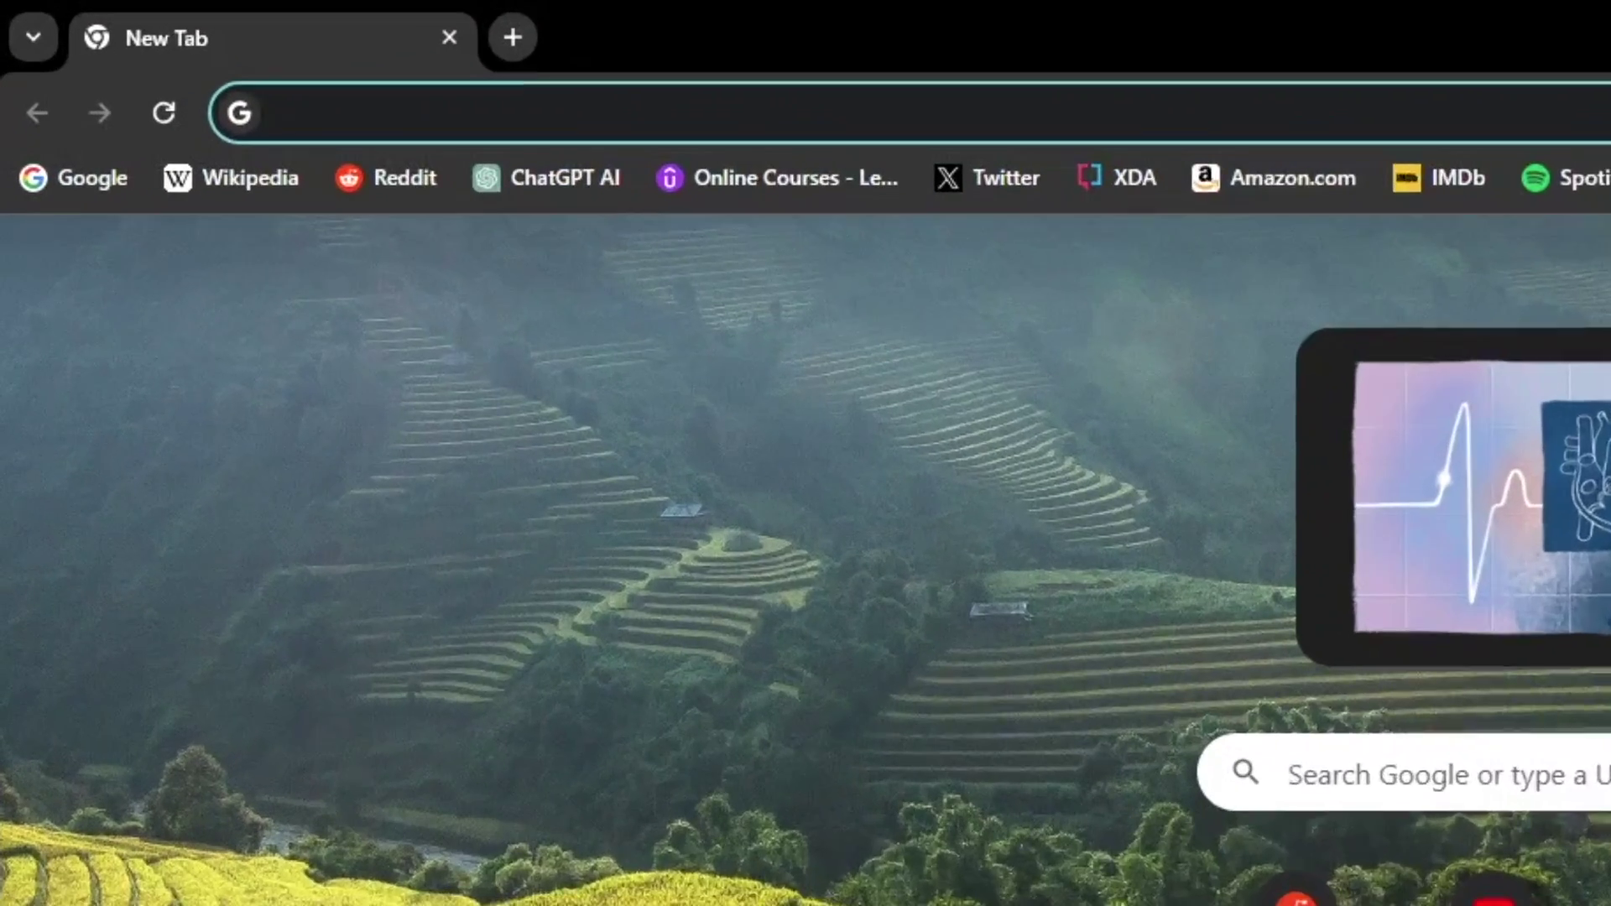
Step: Load hitpaw.com/photo-enhancer.html and download the free Windows installer with Try It Free
{"action": "type", "text": "hit"}
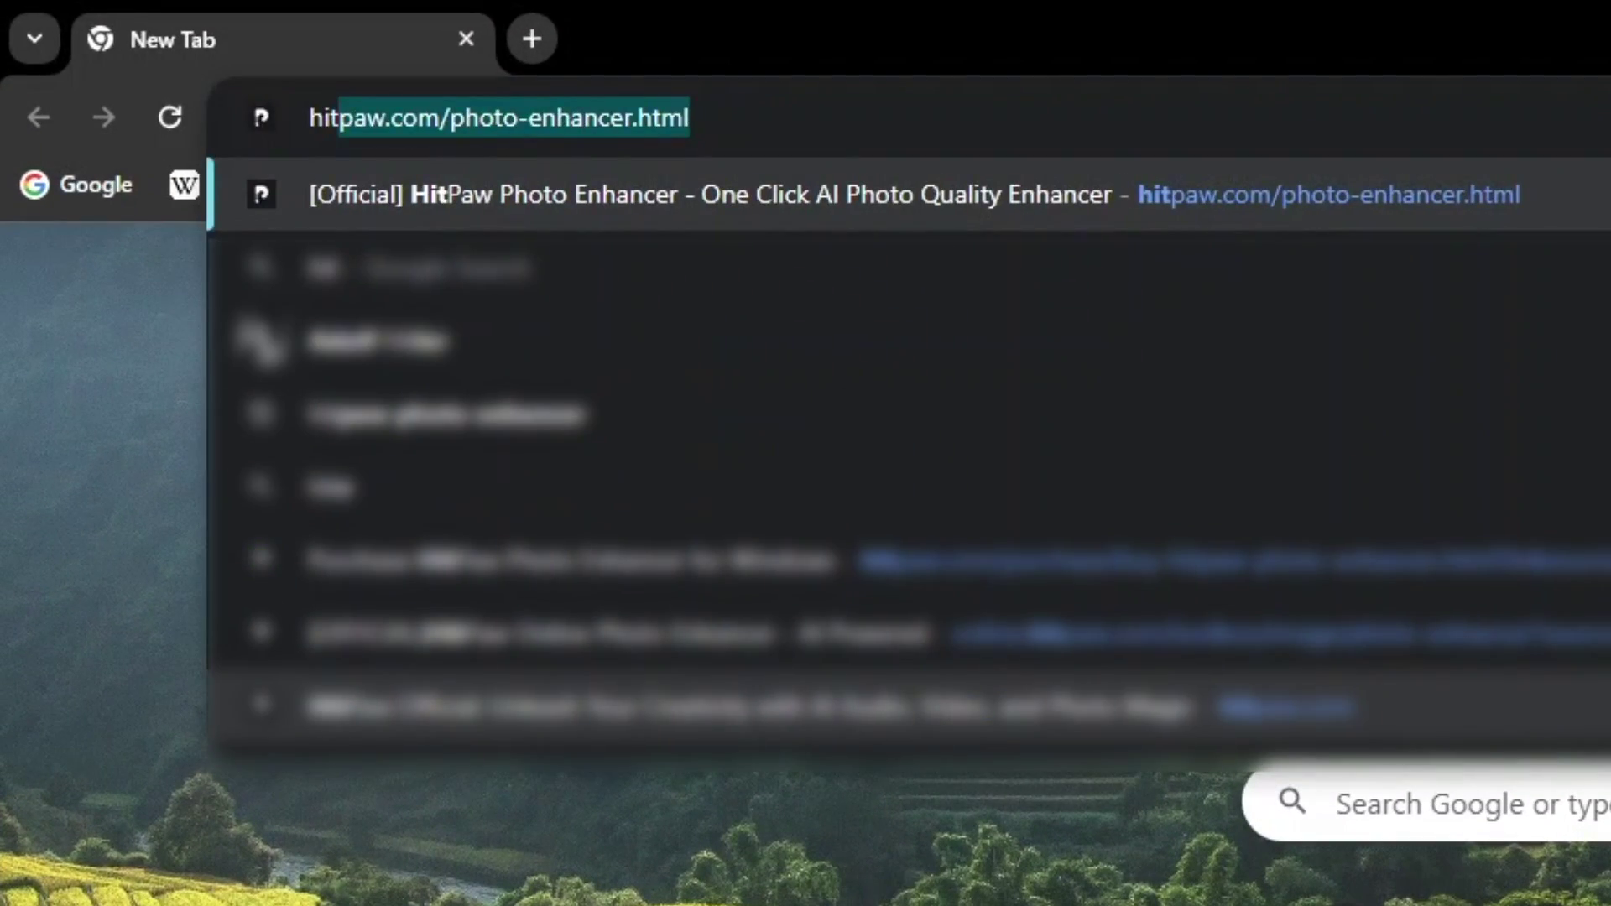
{"action": "key", "text": "Return"}
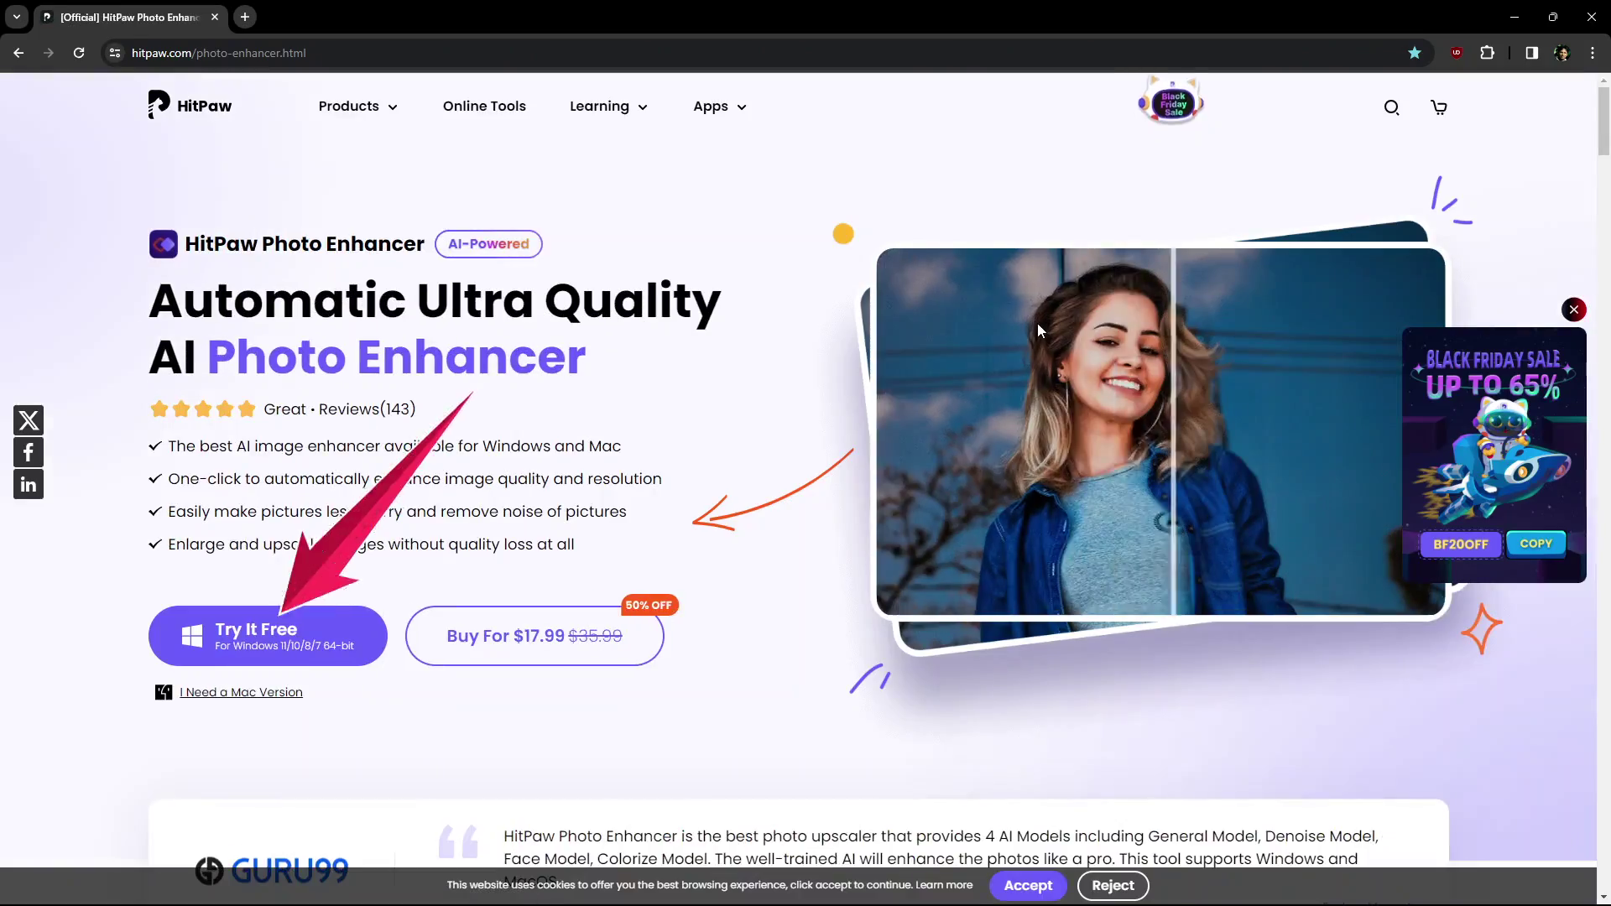
{"action": "left_click", "coordinate": [266, 638]}
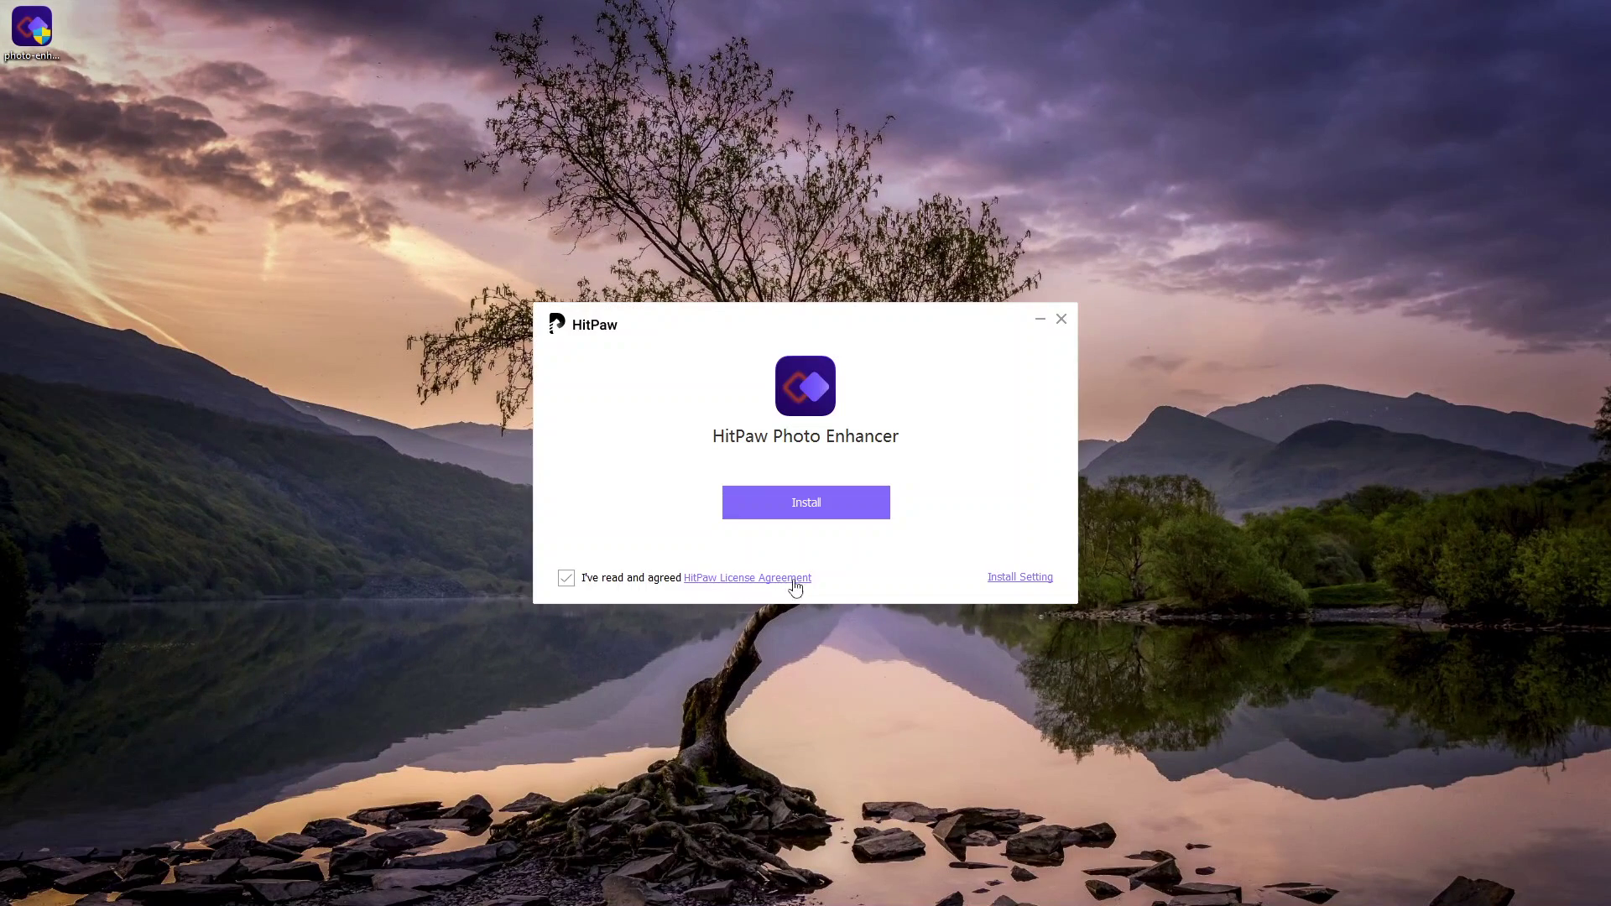
Step: Accept the HitPaw License Agreement and start installing HitPaw Photo Enhancer
{"action": "left_click", "coordinate": [807, 514]}
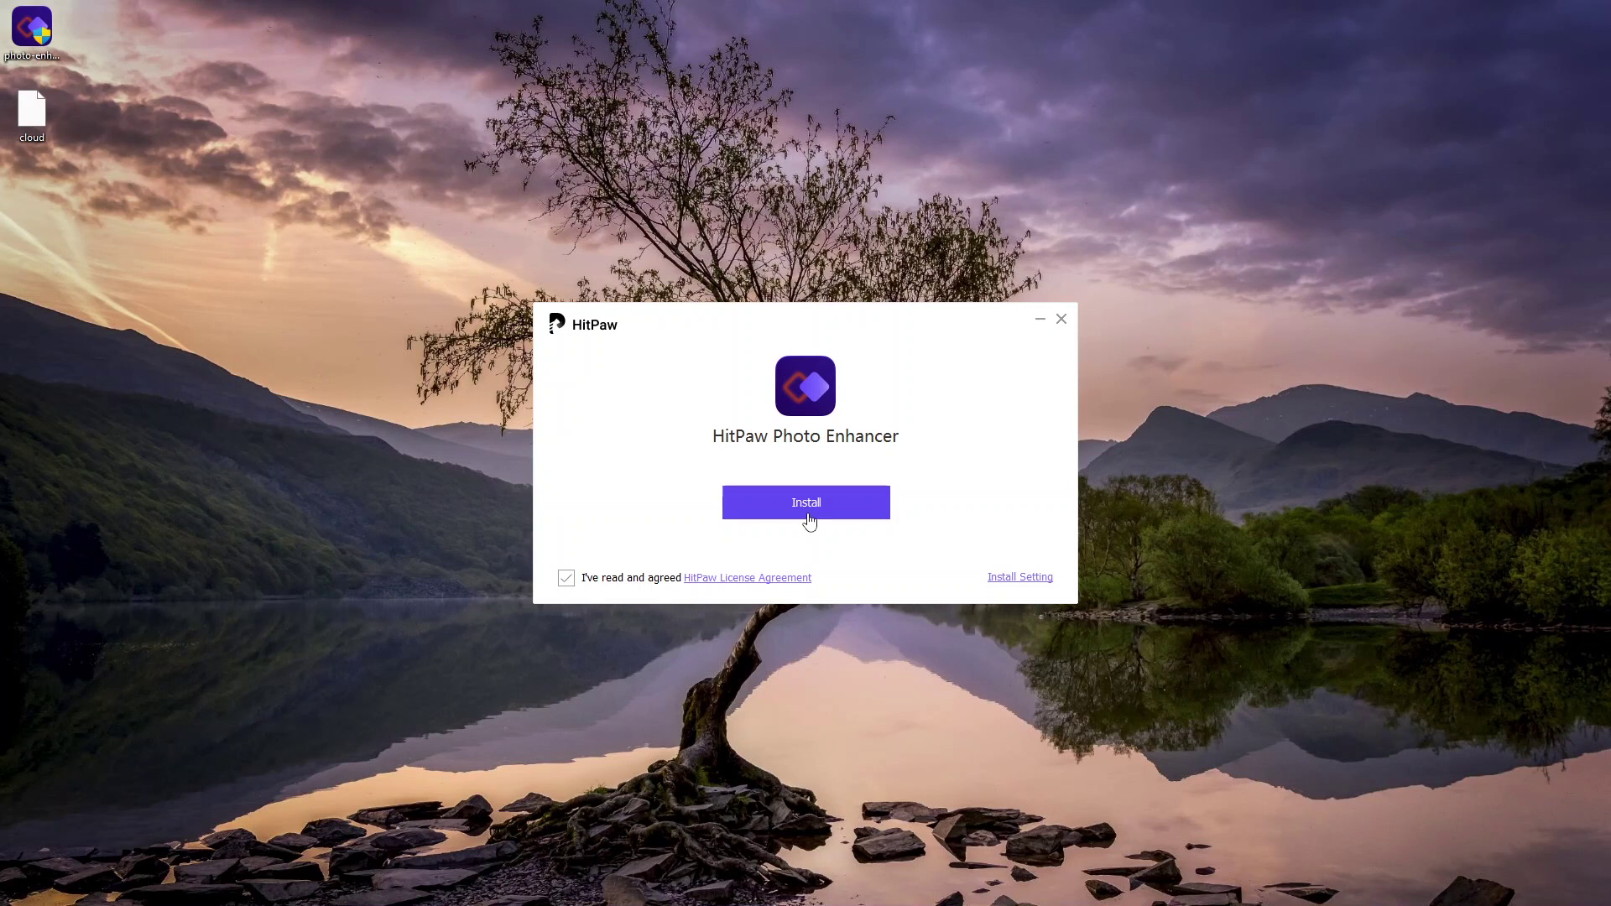
{"action": "left_click", "coordinate": [567, 578]}
{"action": "left_click", "coordinate": [566, 578]}
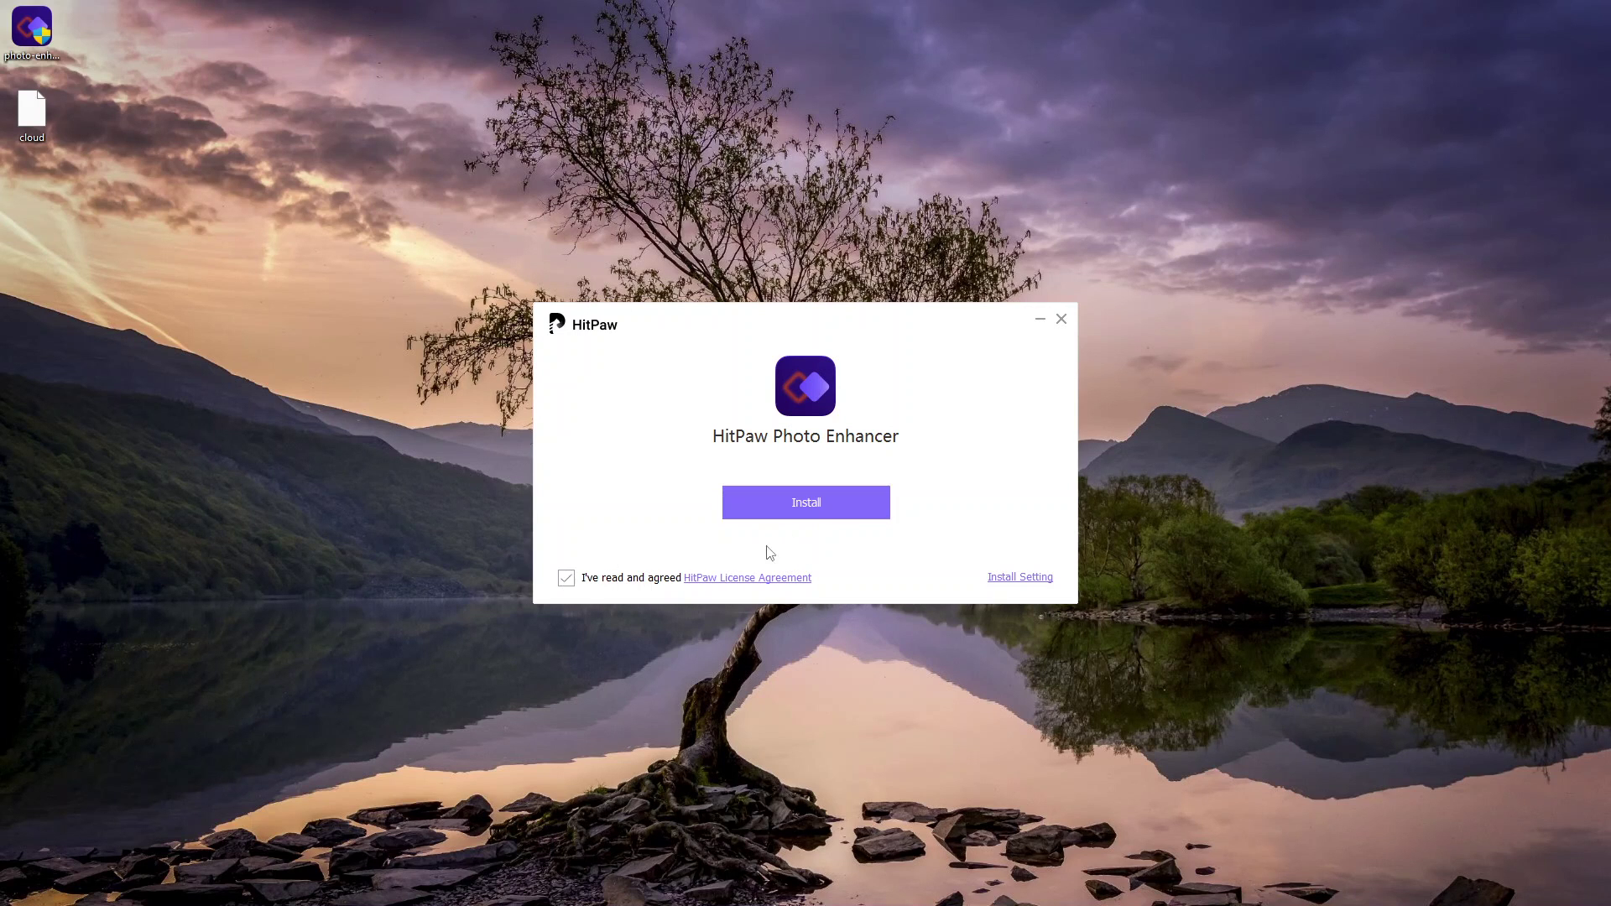
{"action": "left_click", "coordinate": [813, 511]}
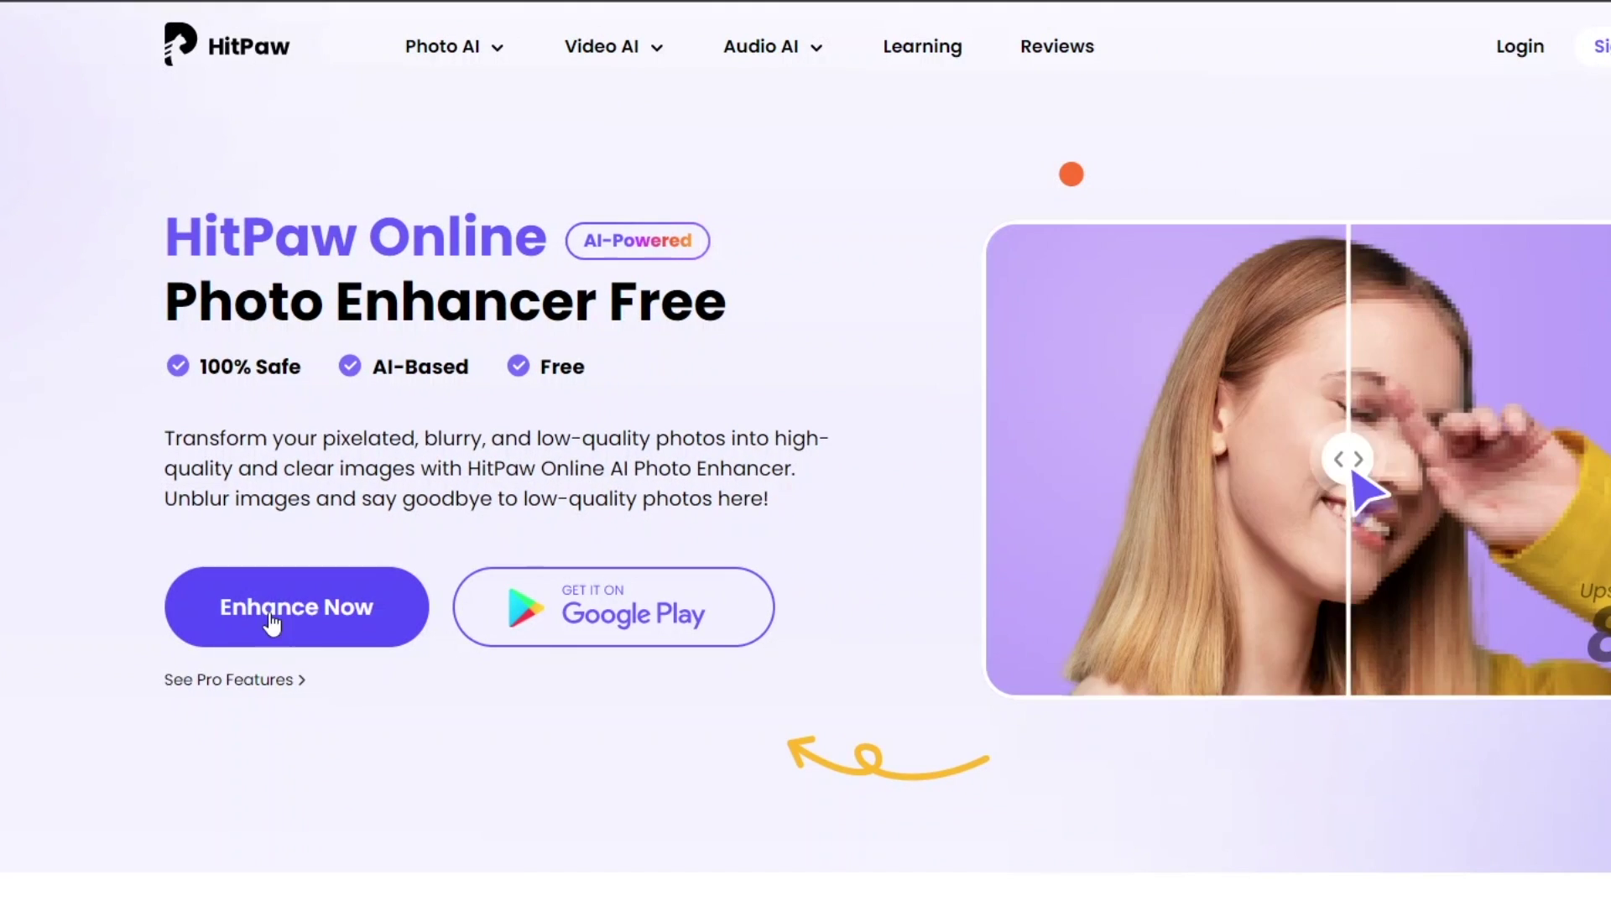
Step: Choose Enhance Now on the Online Photo Enhancer Free page to reach the image upload page
{"action": "left_click", "coordinate": [469, 739]}
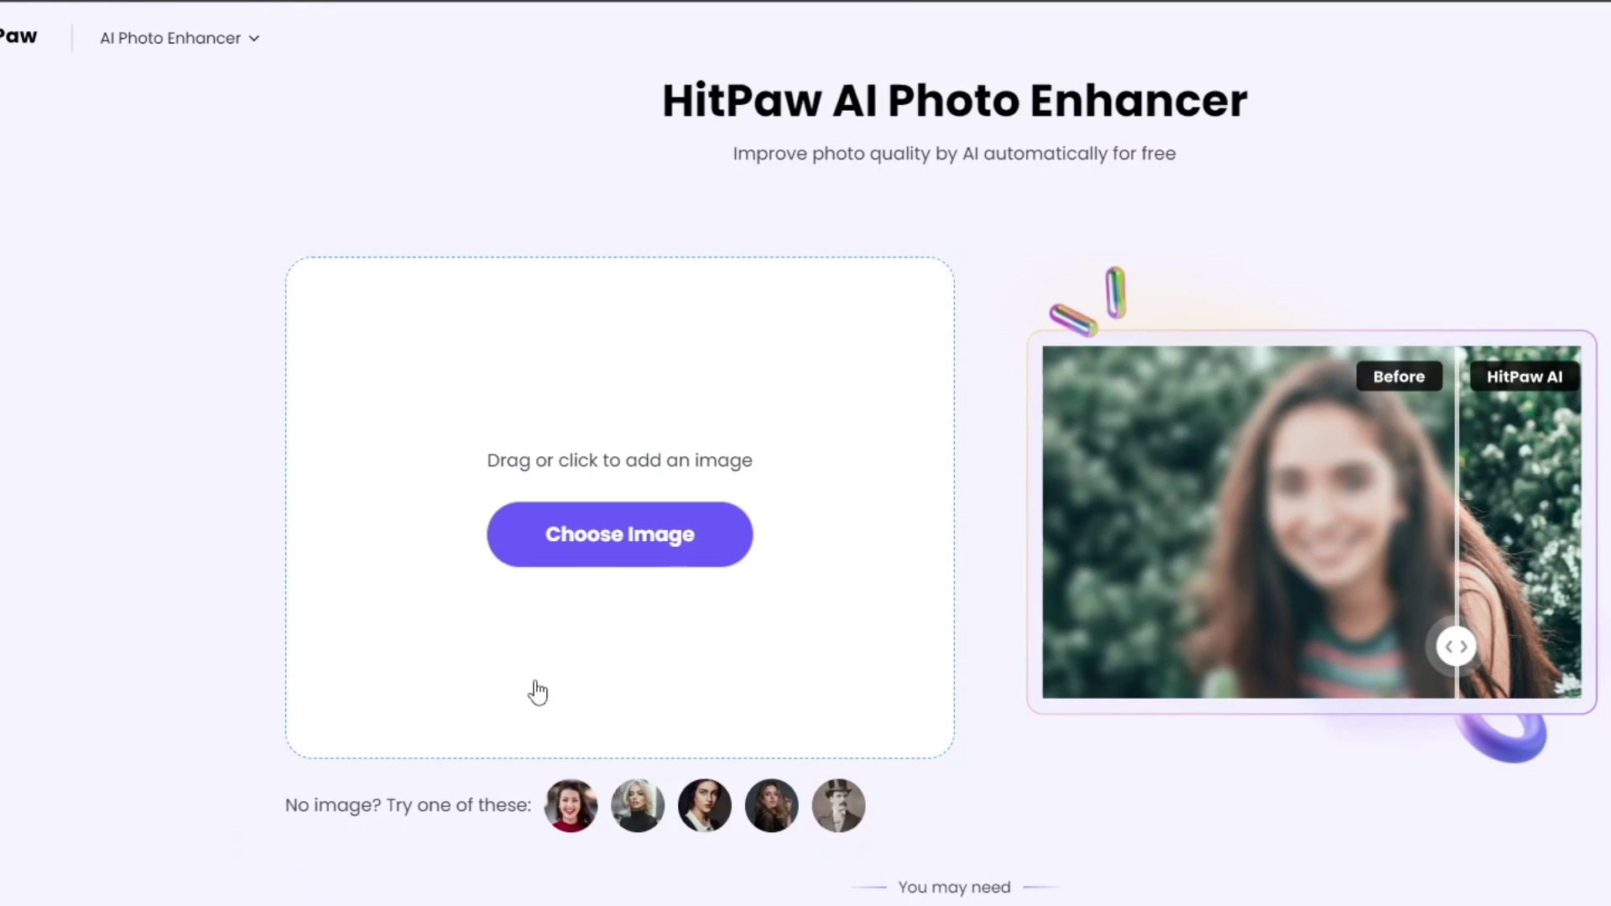